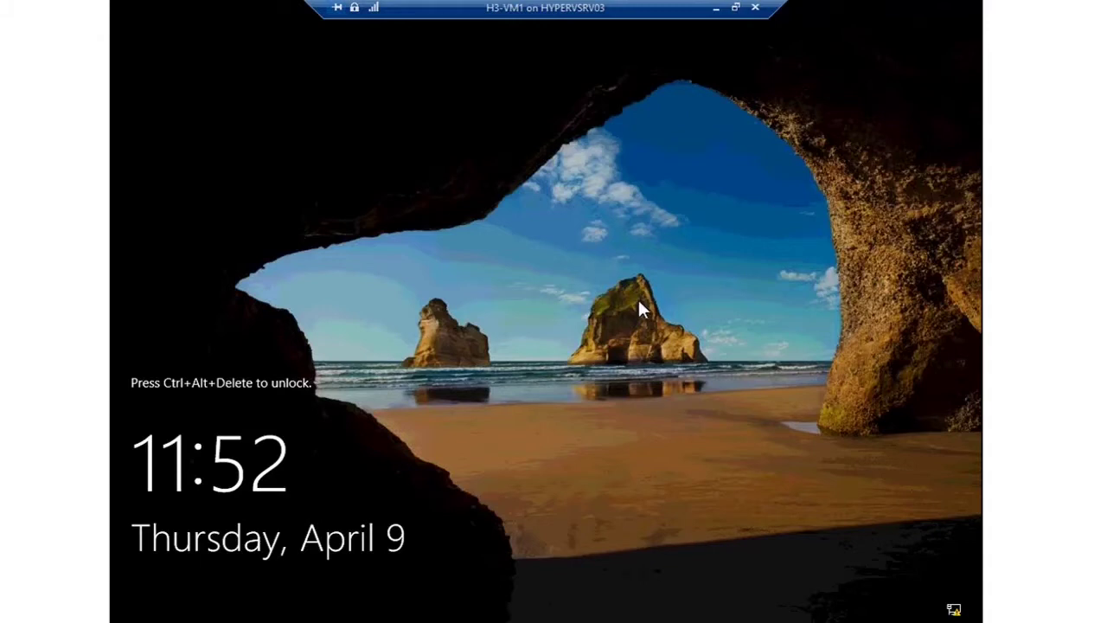
Sign in to H3-VM1 with the domain administrator password and launch Server Manager from Start
key("ctrl+alt+End")
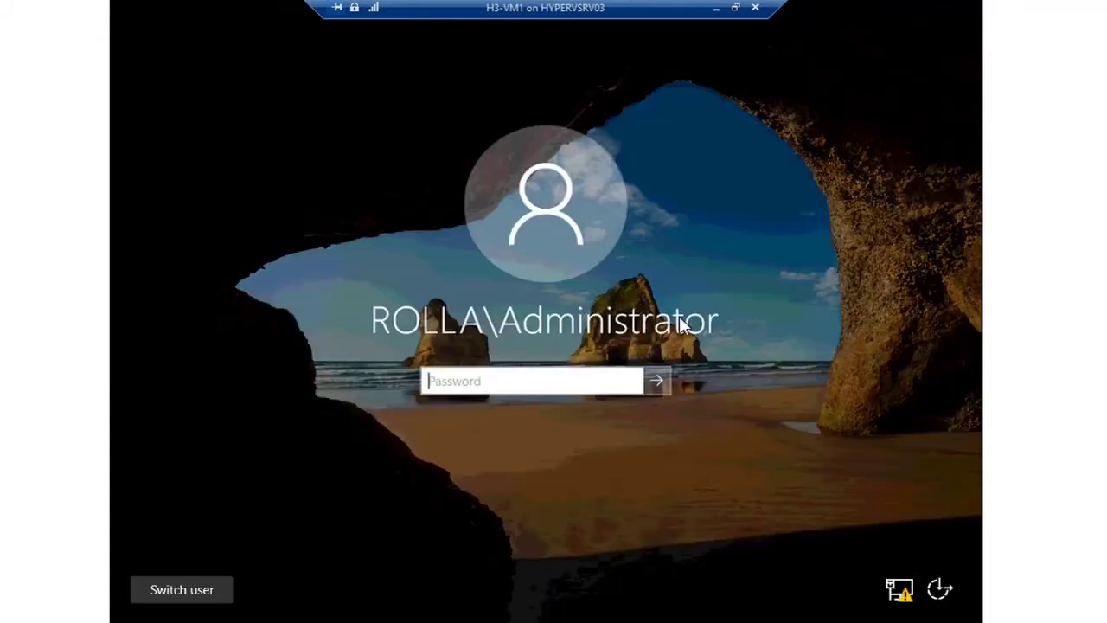
type("••••••••••")
key("Return")
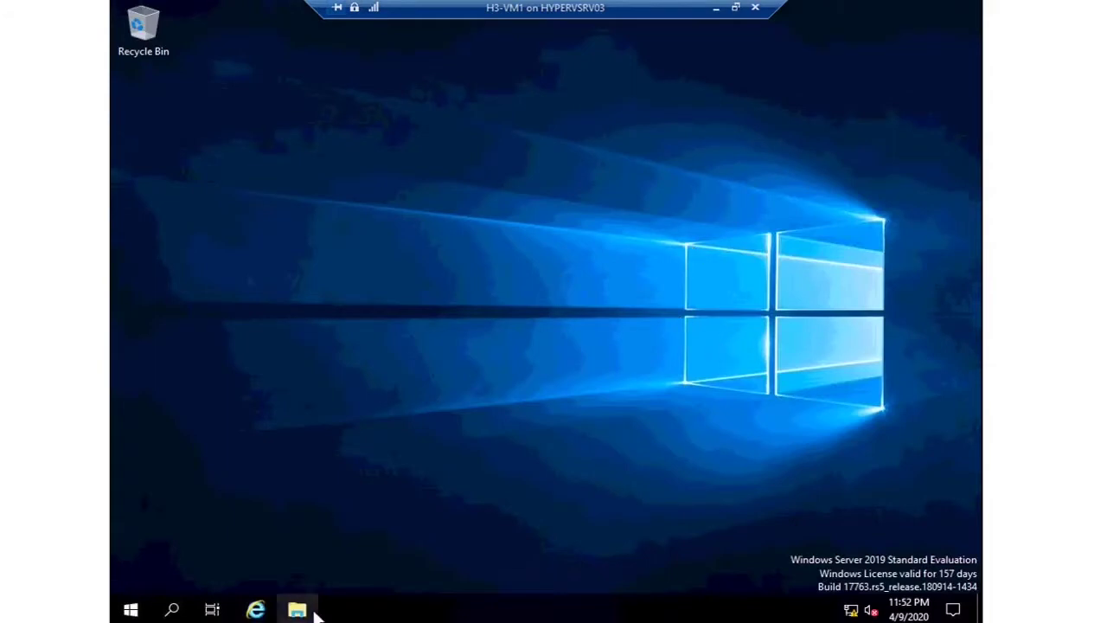
left_click(131, 610)
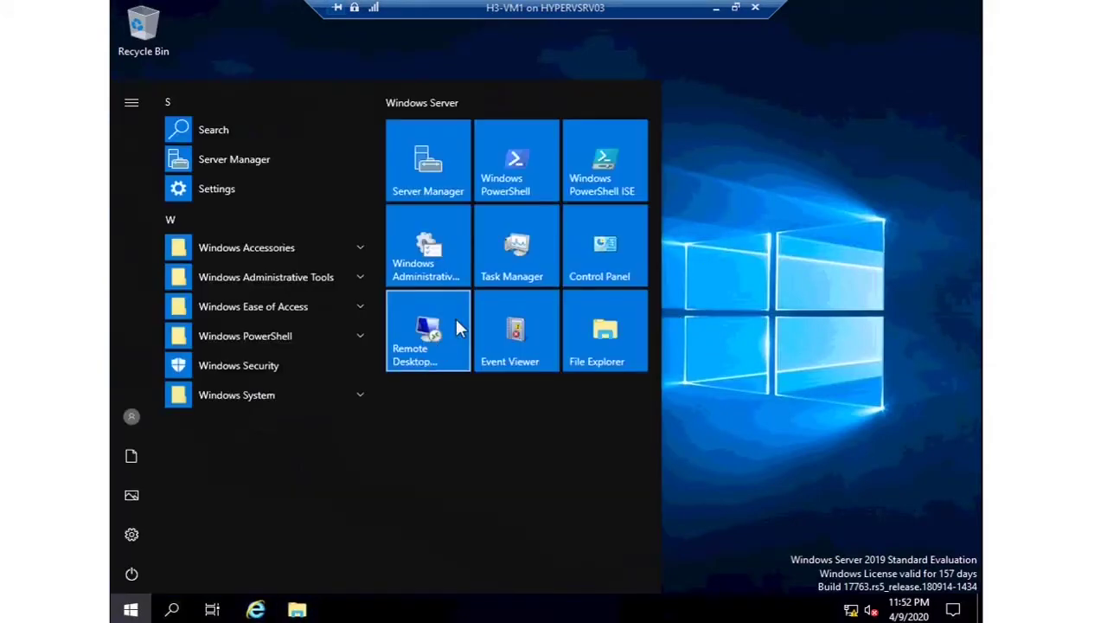
left_click(410, 133)
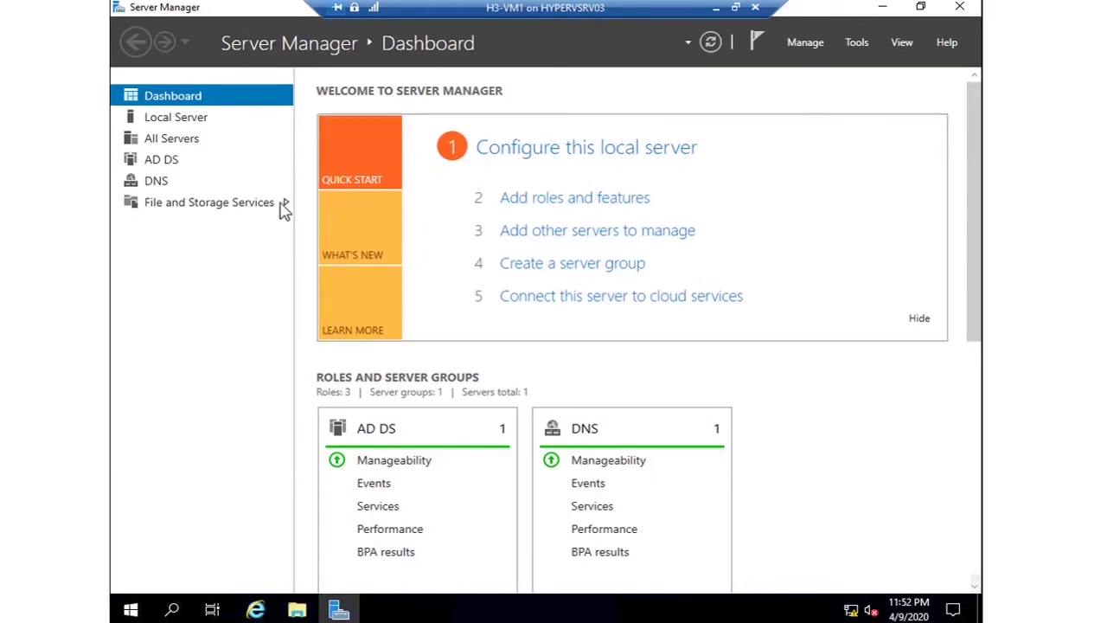
Review the AD DS and DNS role pages, then start a role-based installation targeting H3-VM1
left_click(166, 163)
left_click(164, 184)
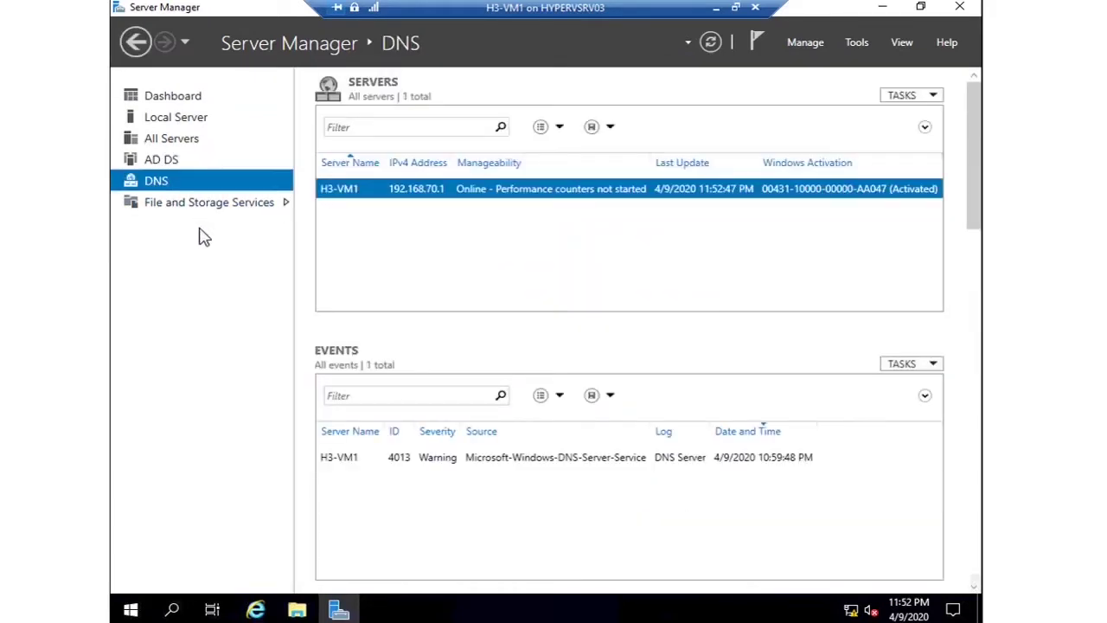
left_click(802, 49)
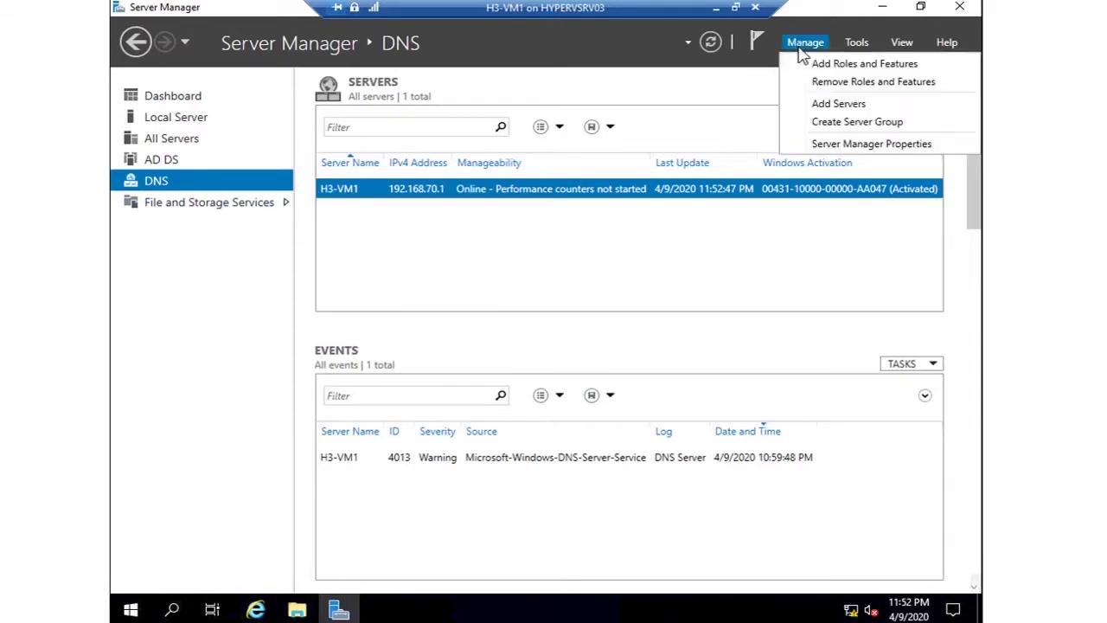
left_click(826, 66)
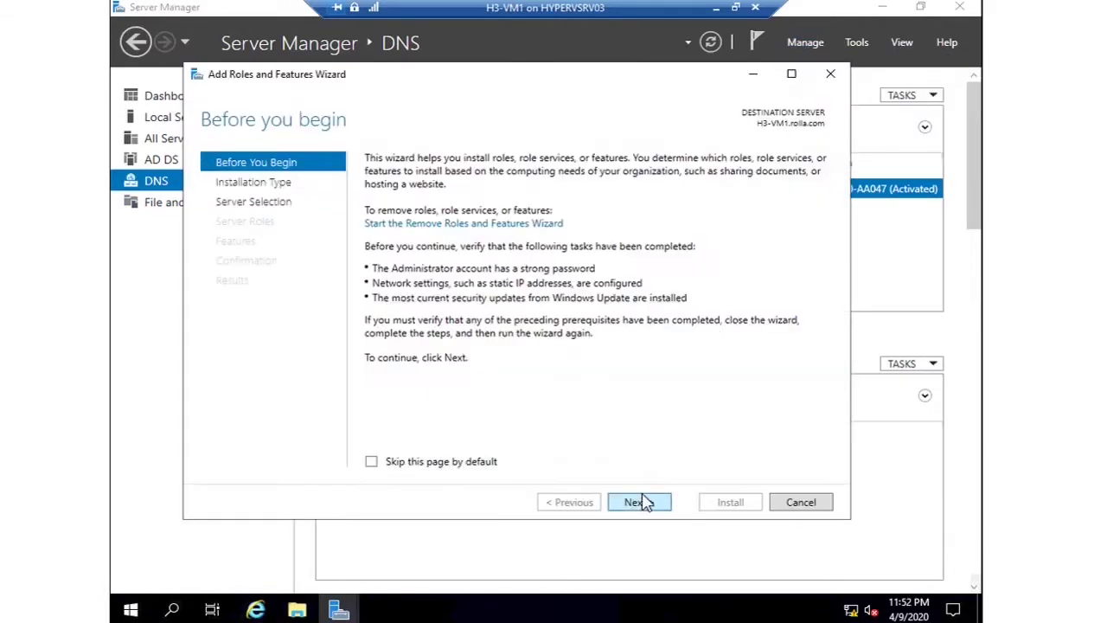
left_click(640, 502)
left_click(640, 502)
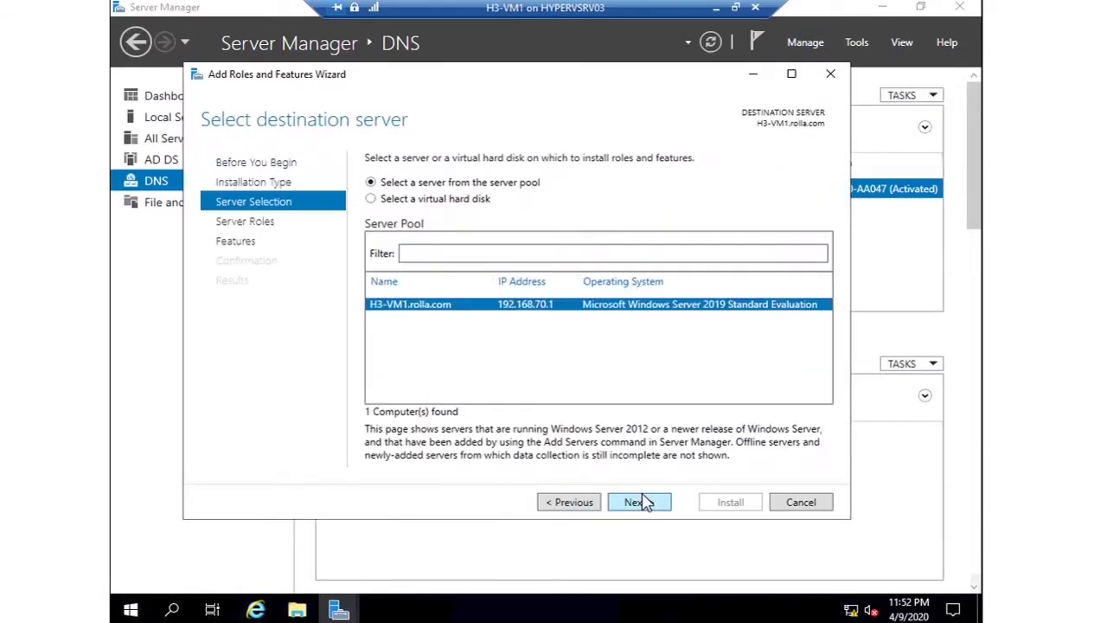
left_click(640, 502)
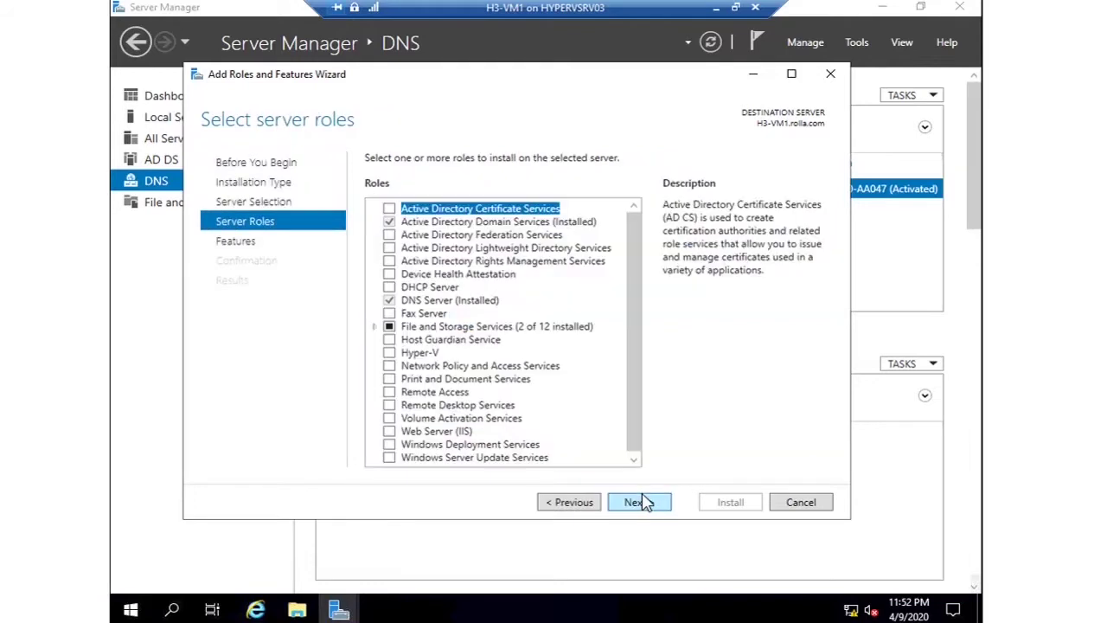
Select Active Directory Certificate Services with its management features, keeping the Certification Authority role service
left_click(388, 209)
left_click(594, 425)
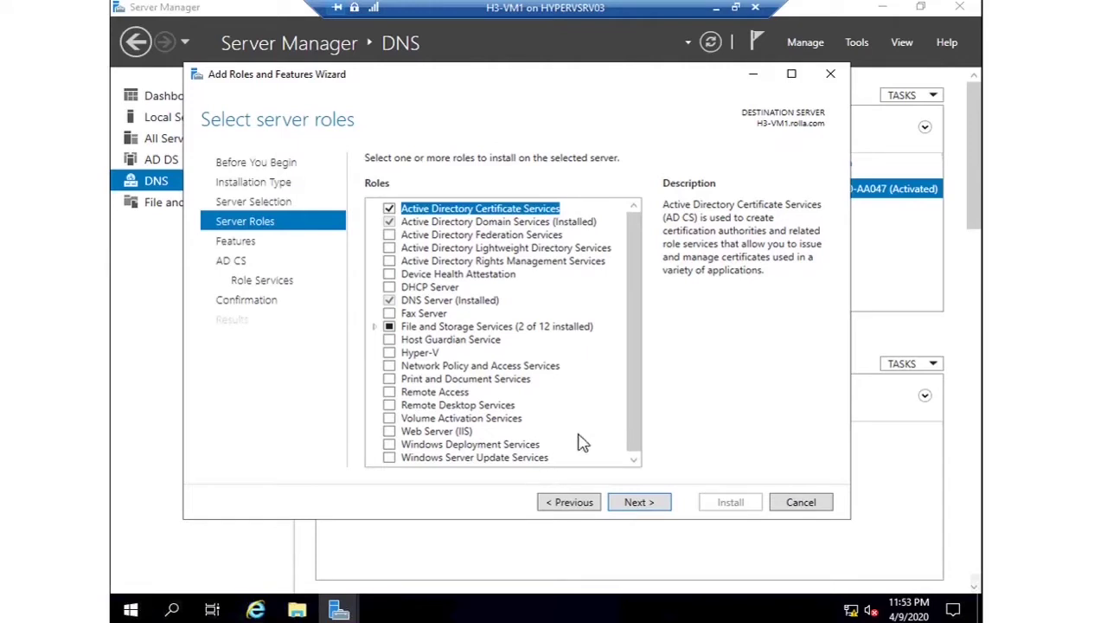
left_click(638, 505)
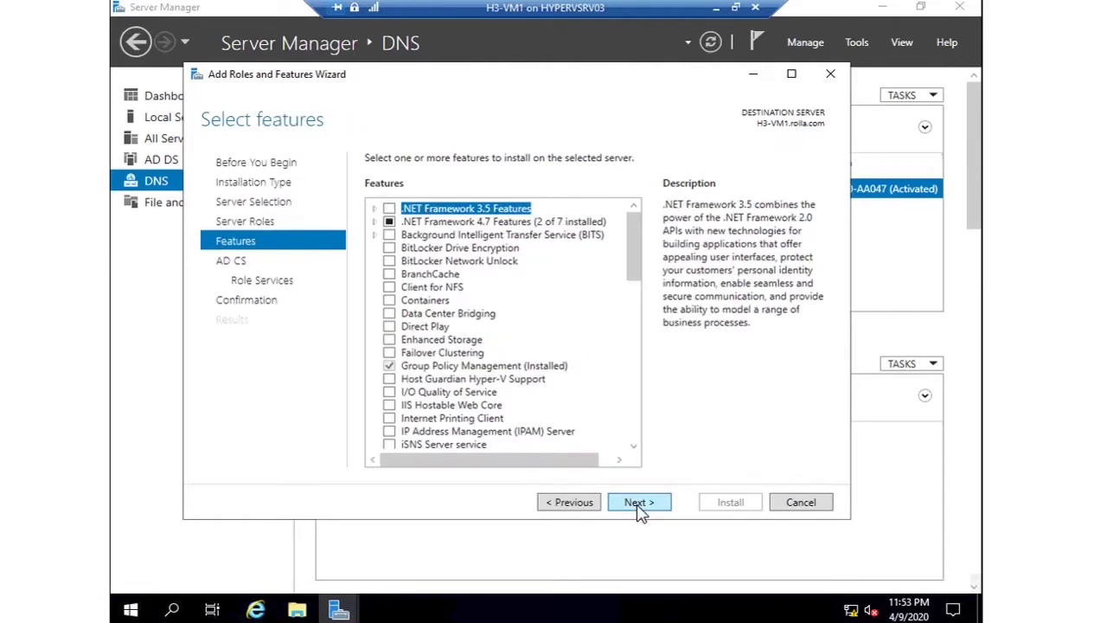
left_click(638, 505)
left_click(638, 505)
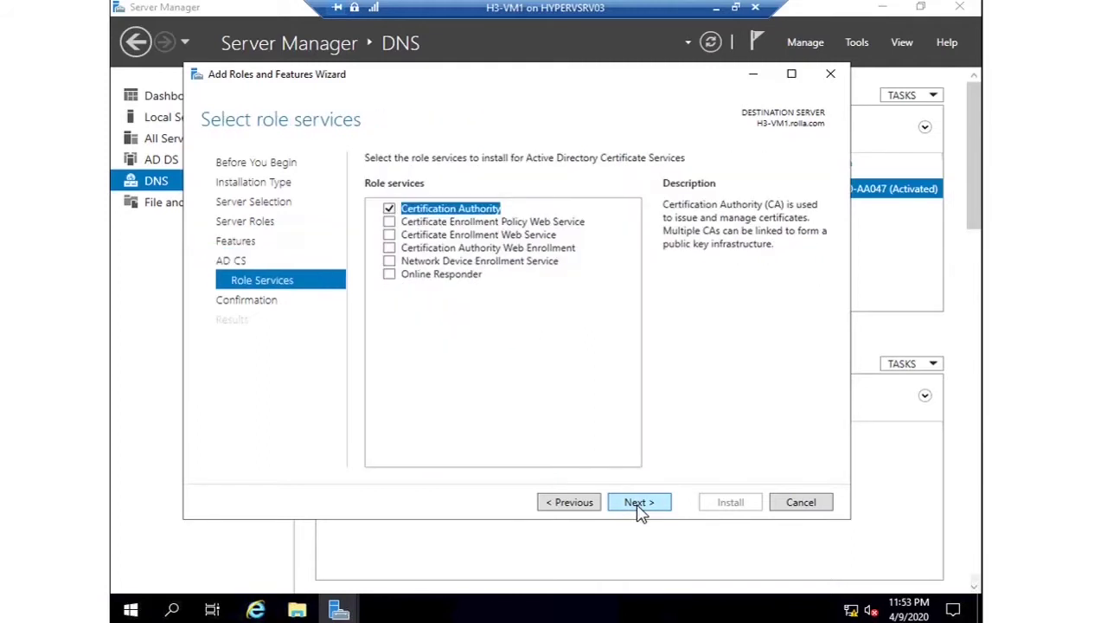
left_click(639, 505)
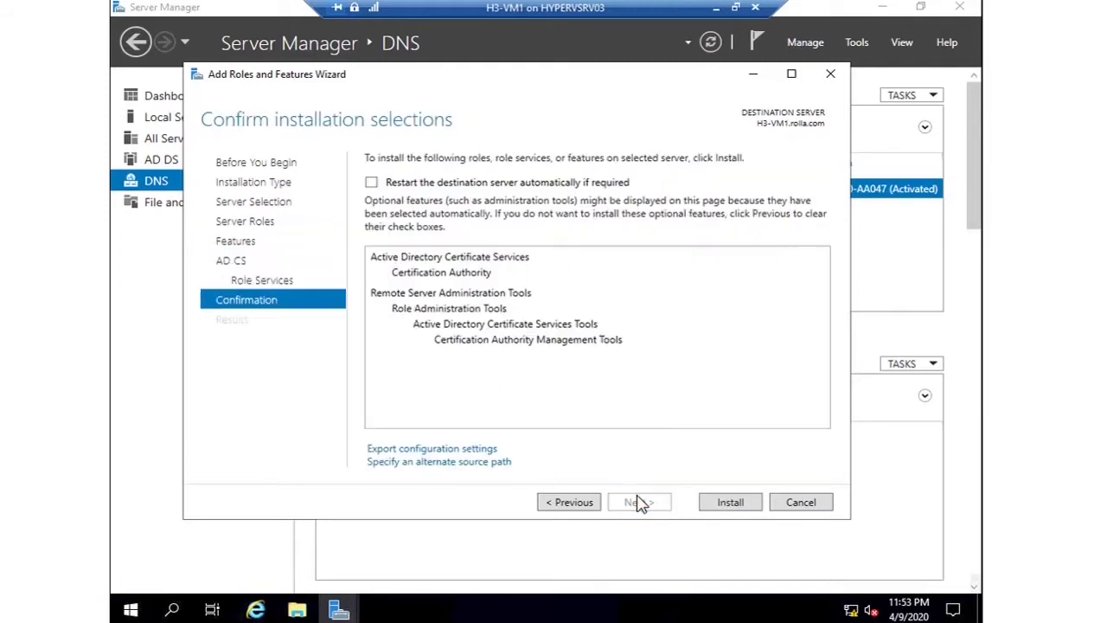
Install the selected AD CS role and wait until installation reports success
left_click(732, 506)
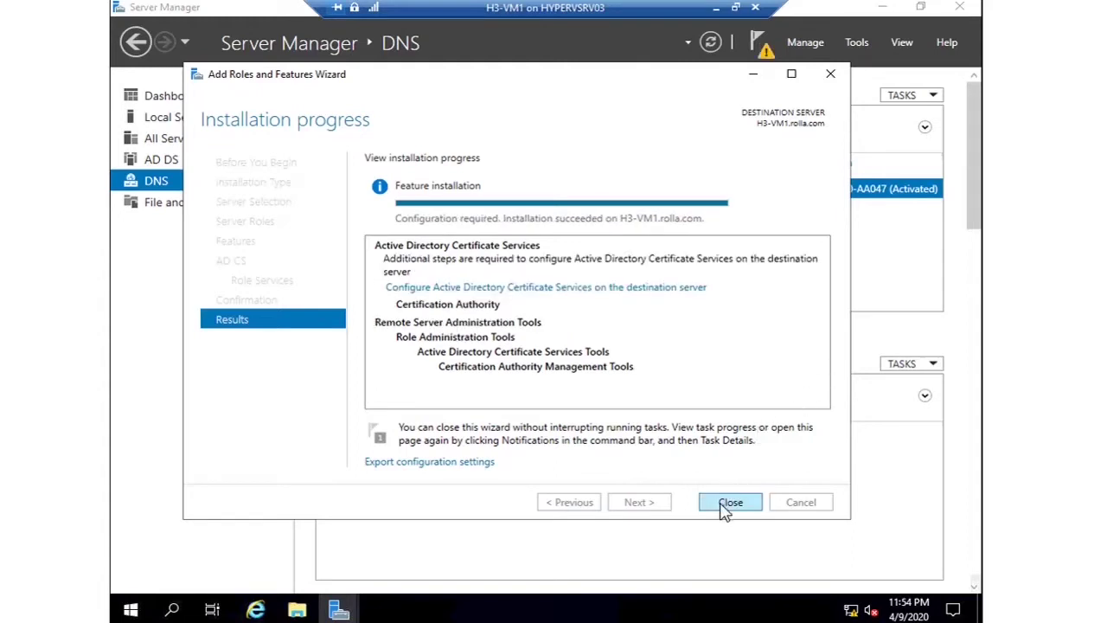
Configure AD CS with administrator credentials as an Enterprise Root CA using a new private key
left_click(542, 290)
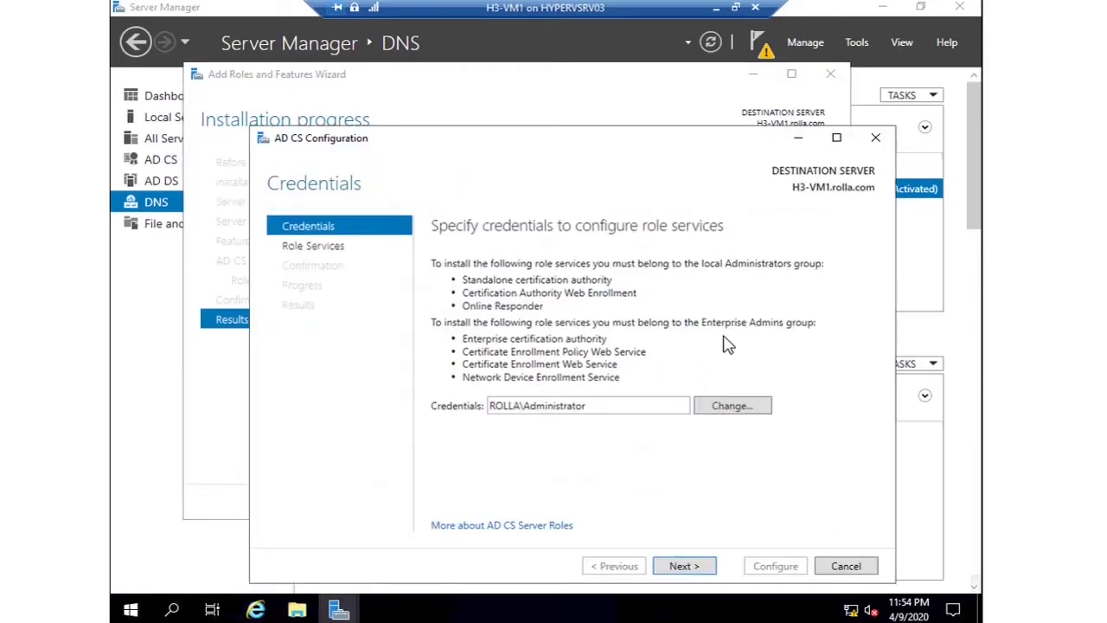
left_click(608, 410)
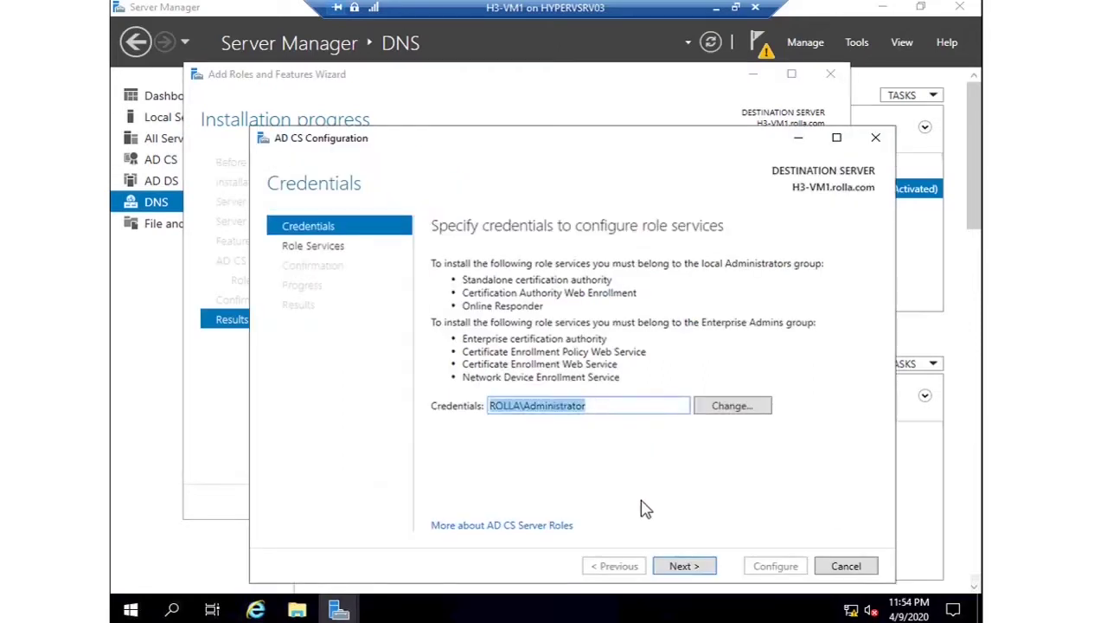
left_click(700, 567)
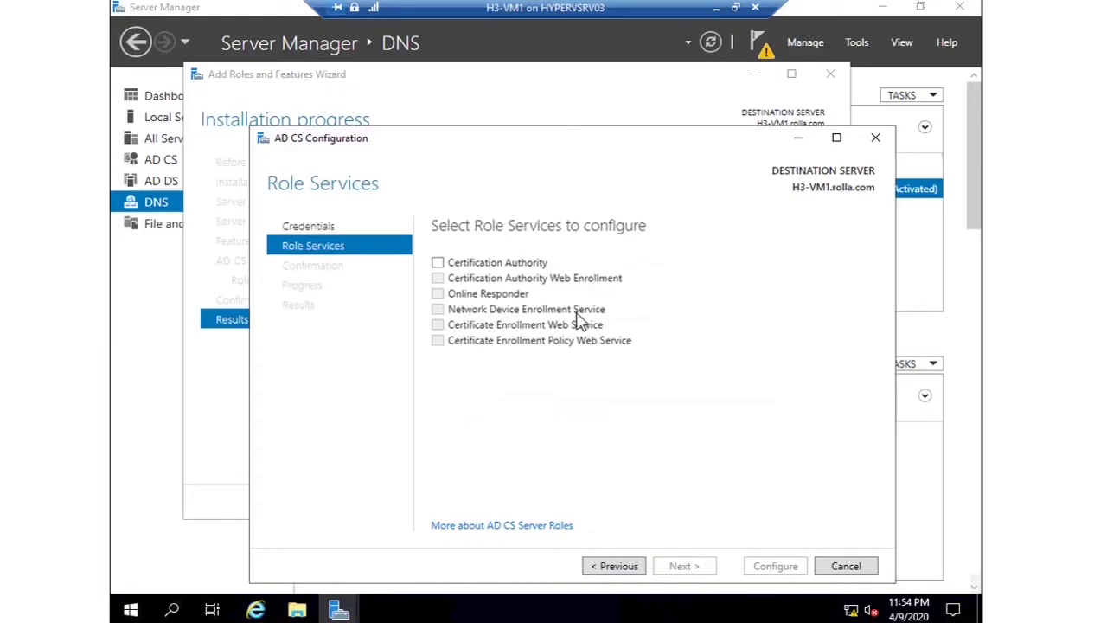
left_click(437, 263)
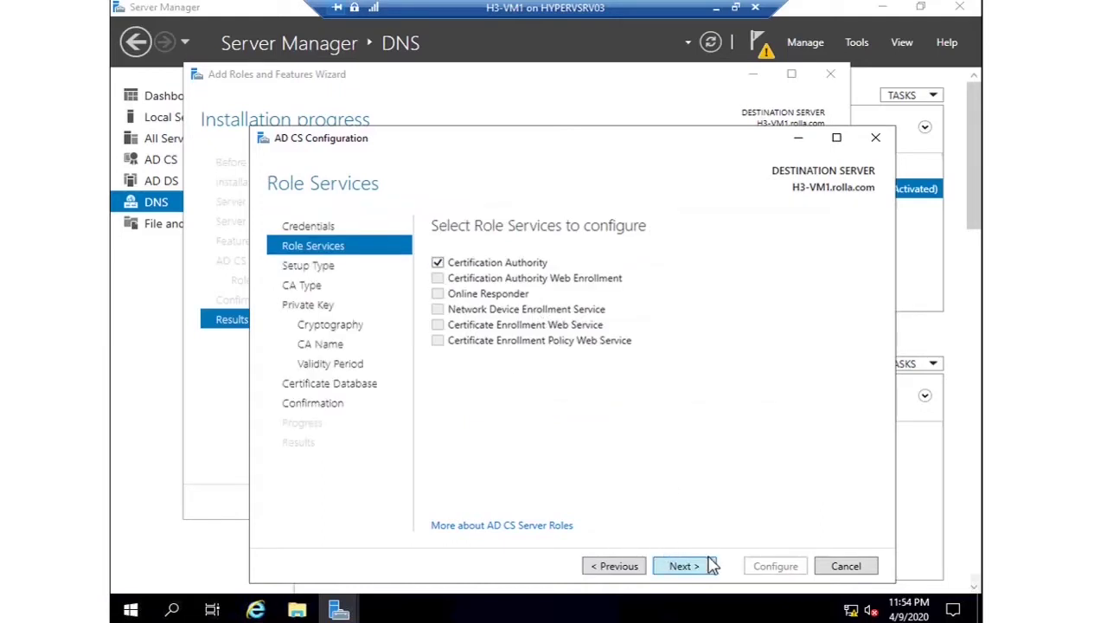
left_click(684, 566)
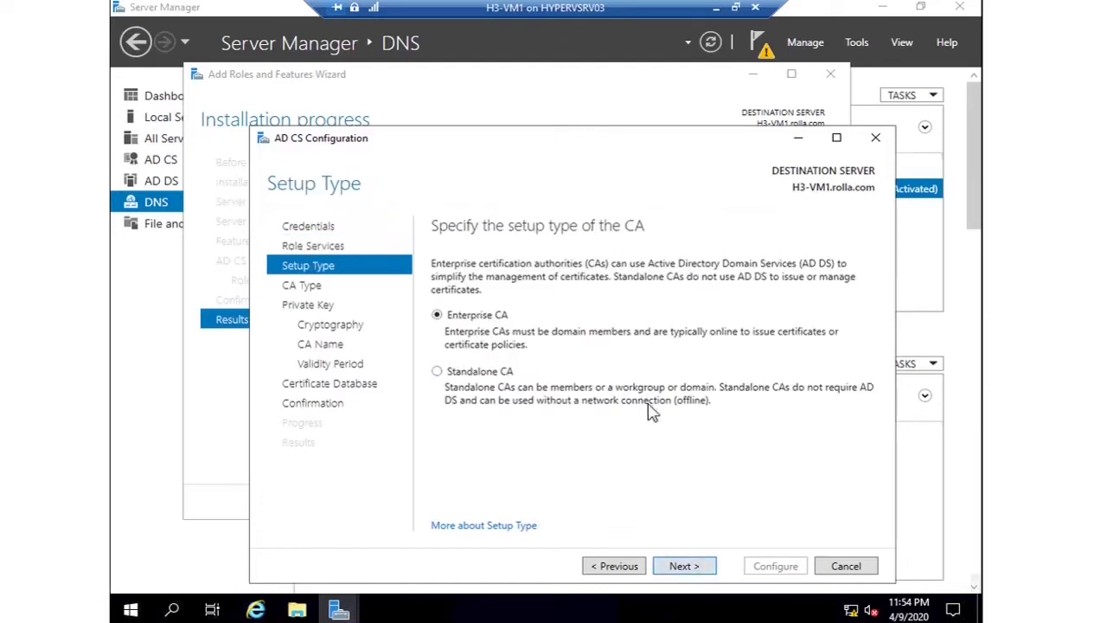
left_click(679, 565)
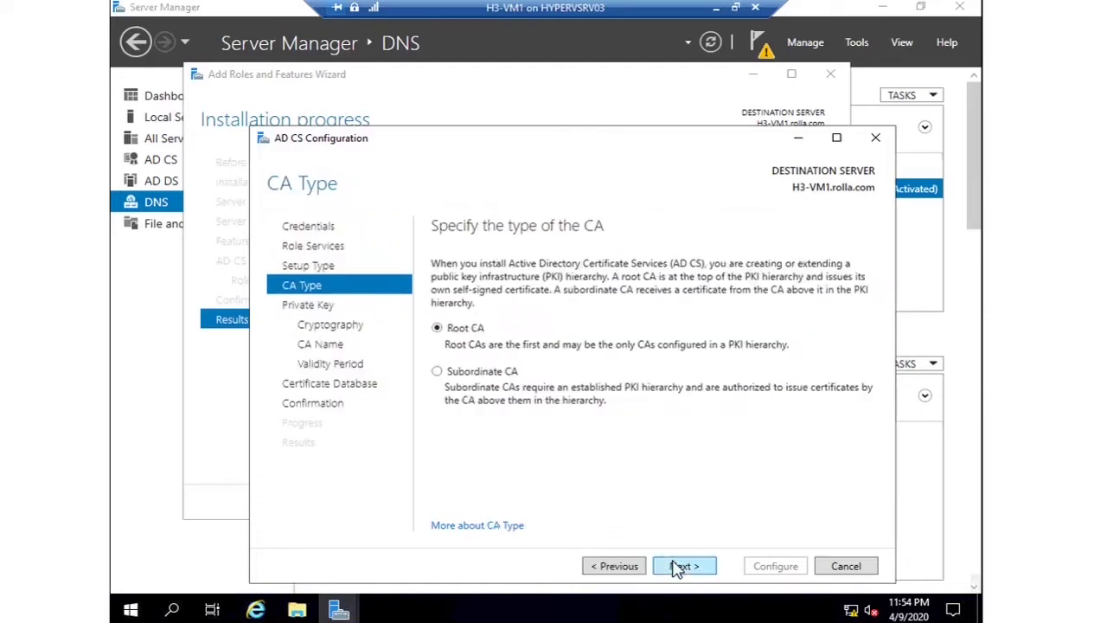
left_click(683, 569)
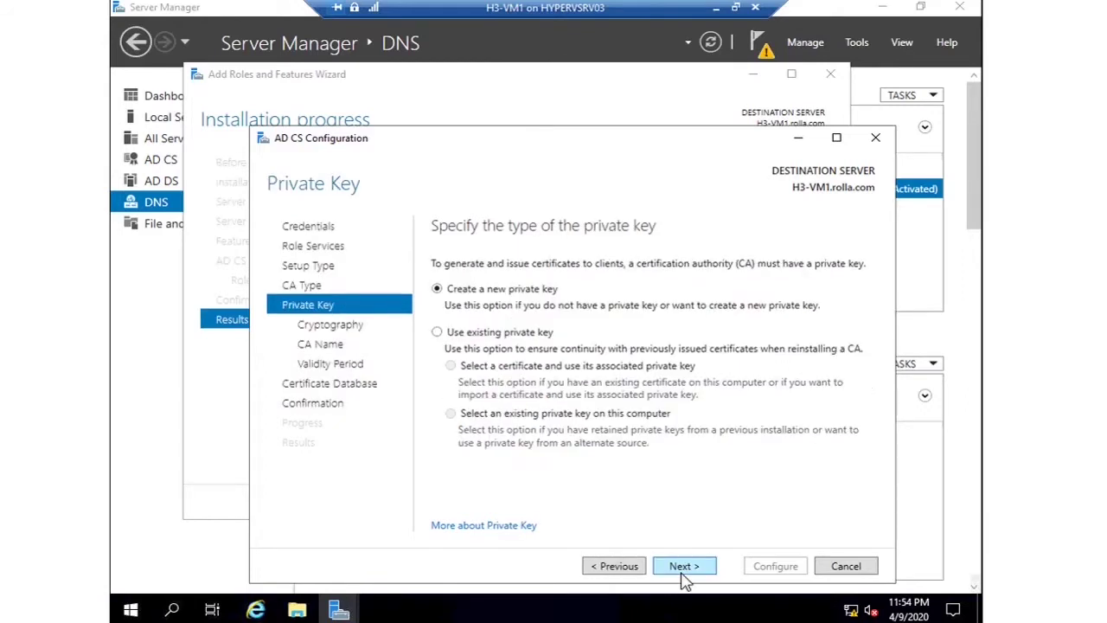
left_click(683, 571)
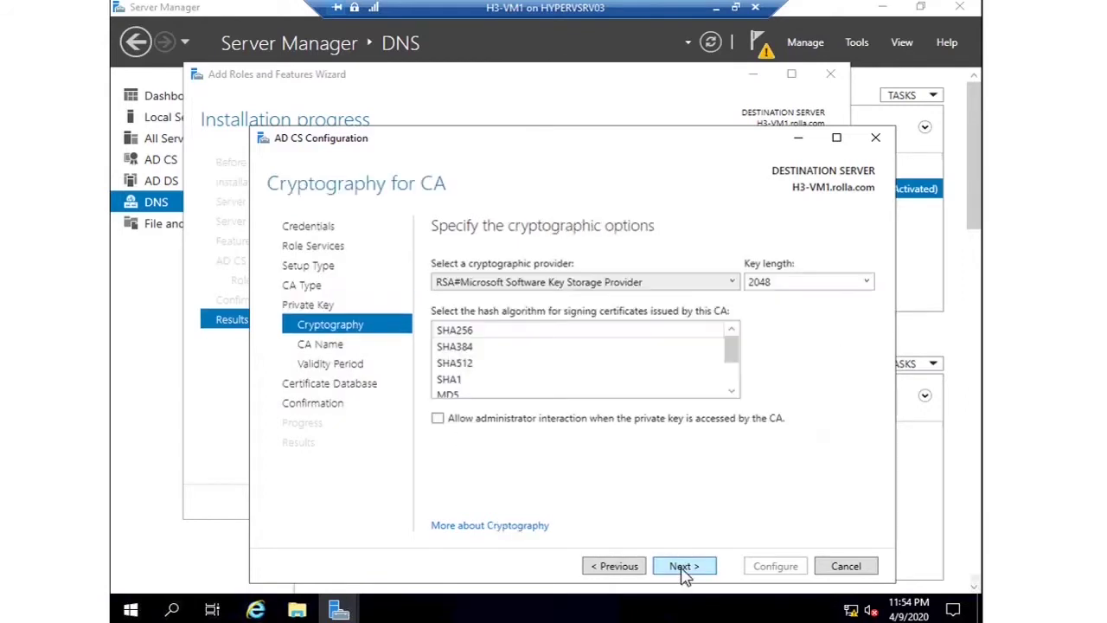
Use SHA256, keep the default CA name and 5-year validity, then run the configuration
left_click(491, 334)
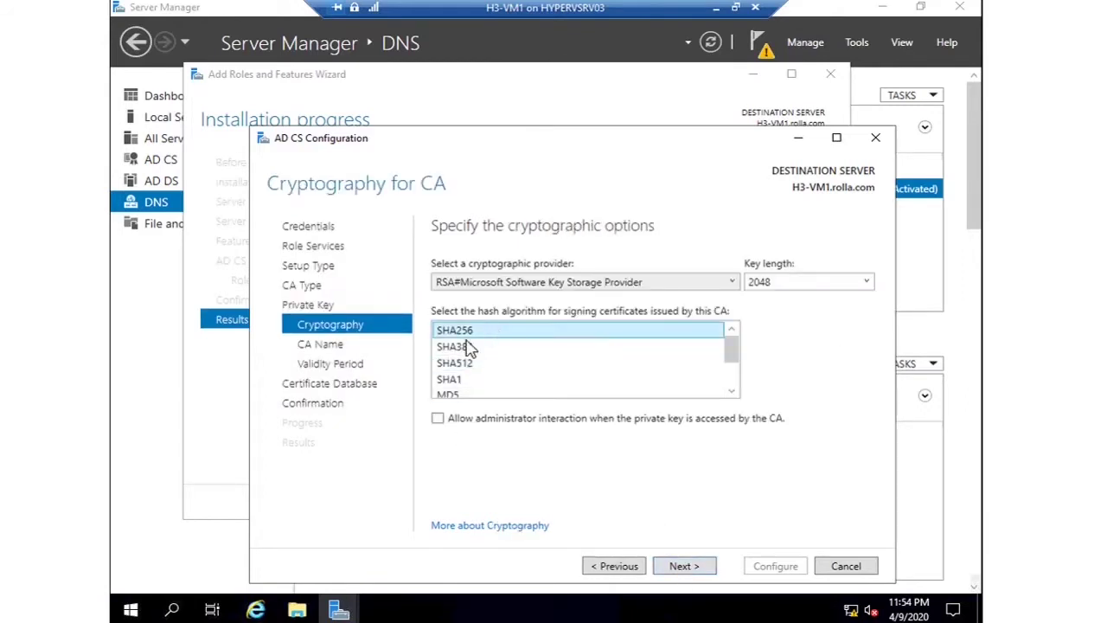
left_click(712, 569)
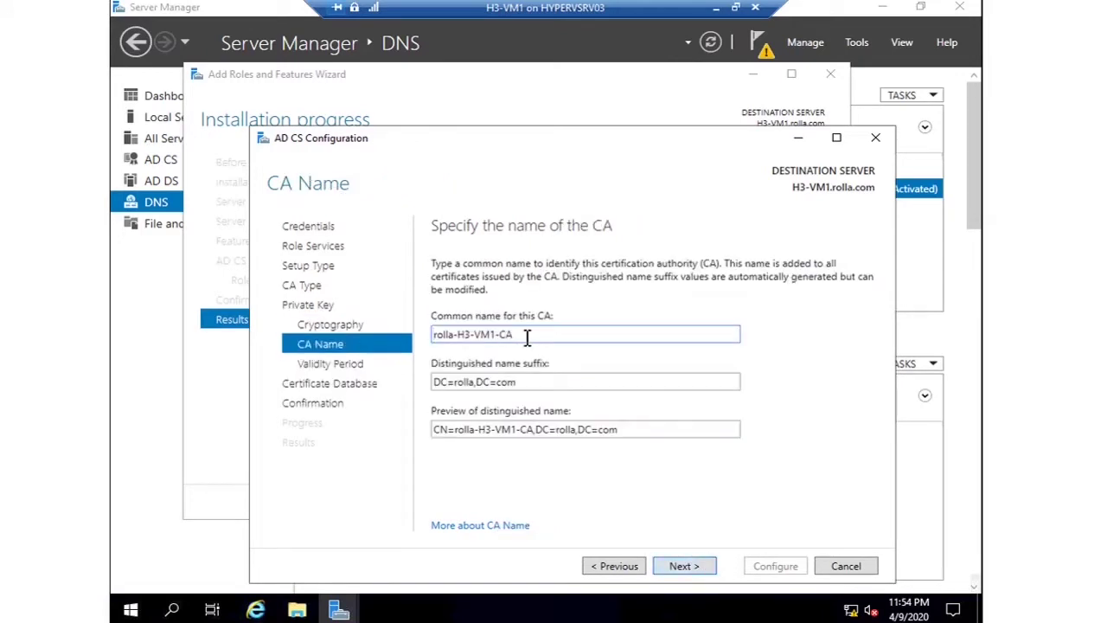
left_click_drag(527, 335, 432, 336)
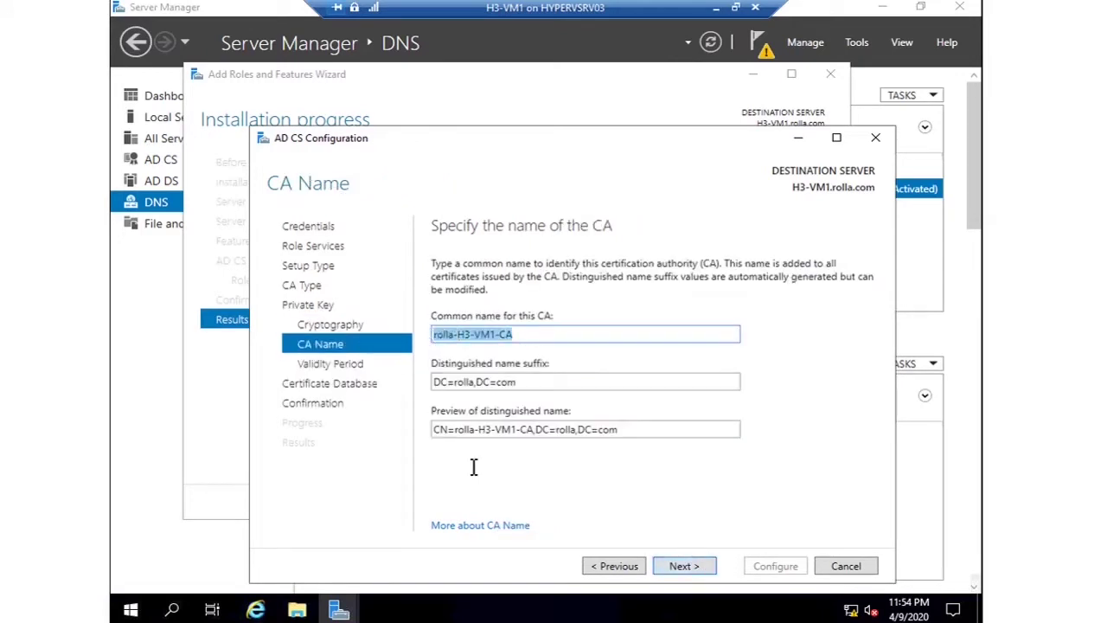
left_click(536, 502)
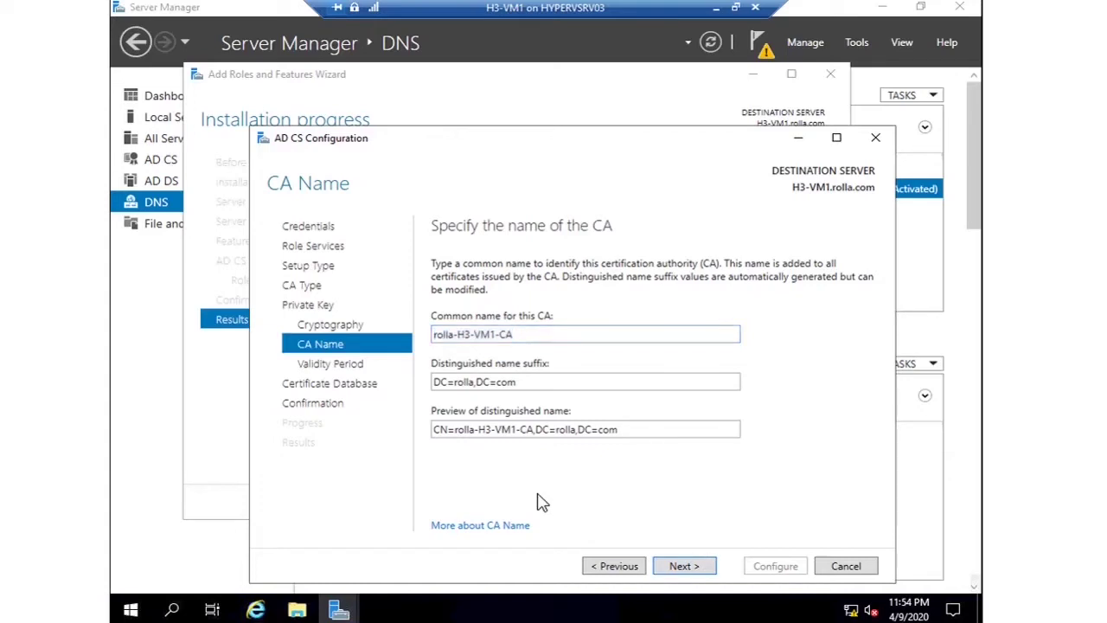
left_click(698, 571)
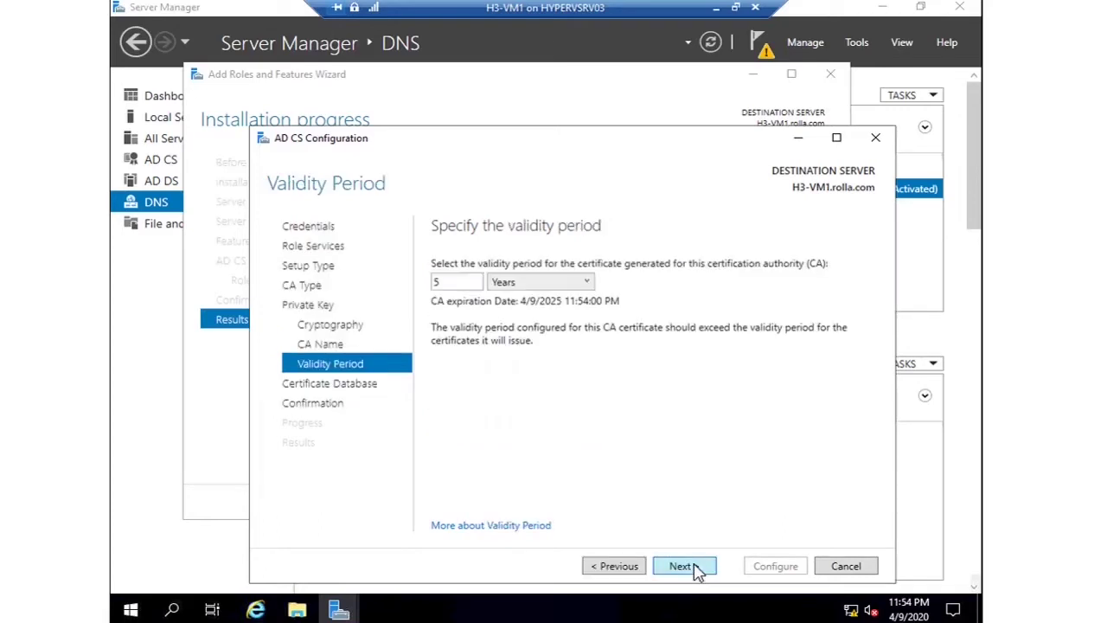
left_click(478, 283)
left_click(683, 567)
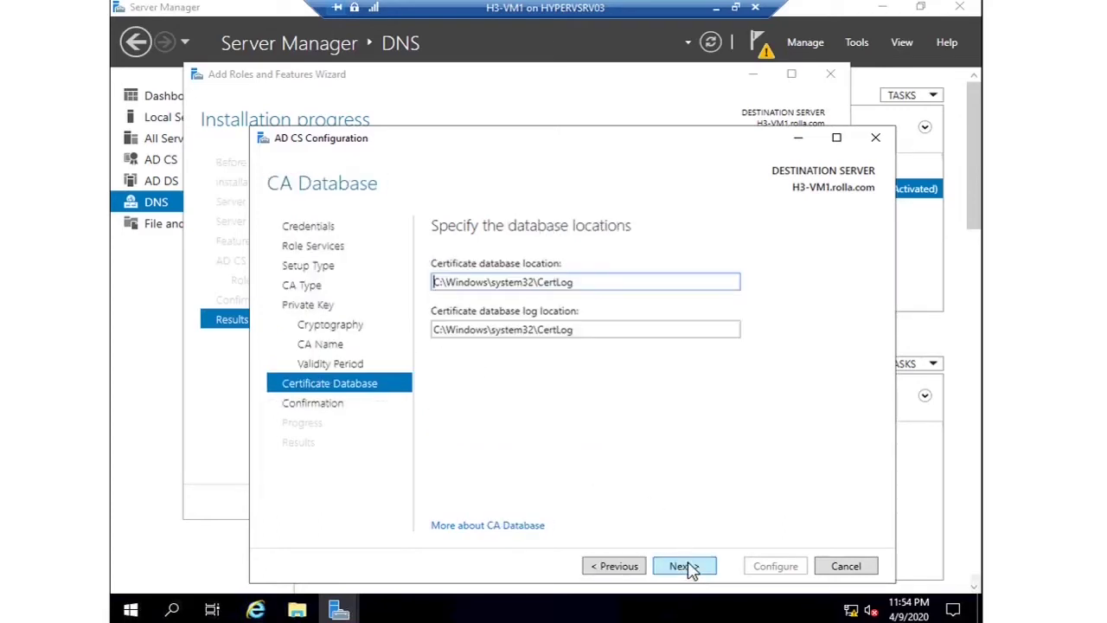
left_click(689, 566)
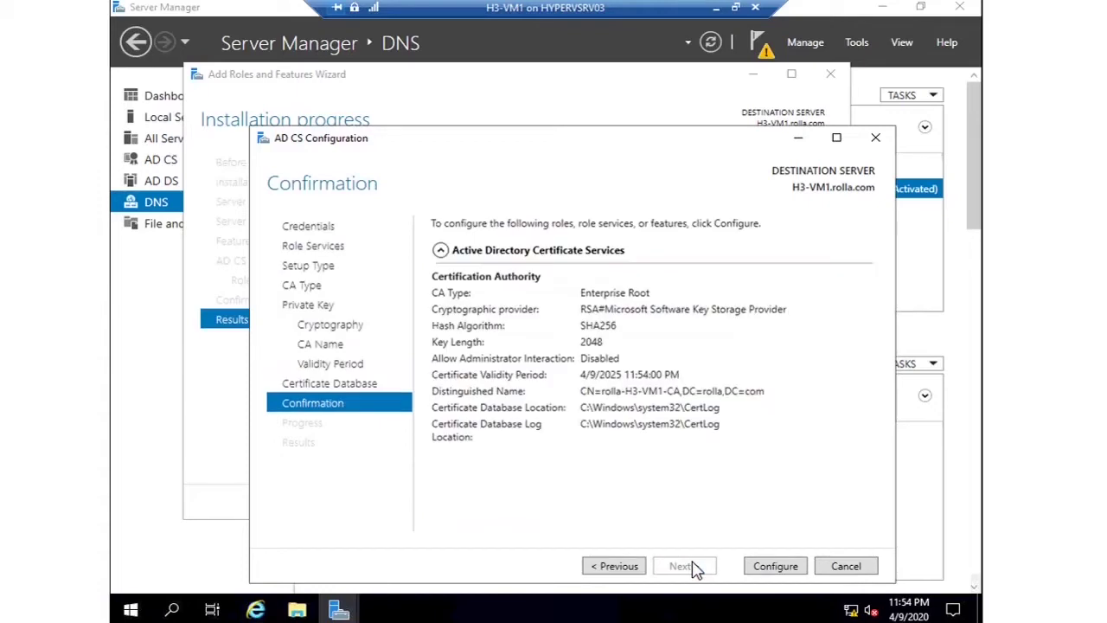
left_click(776, 567)
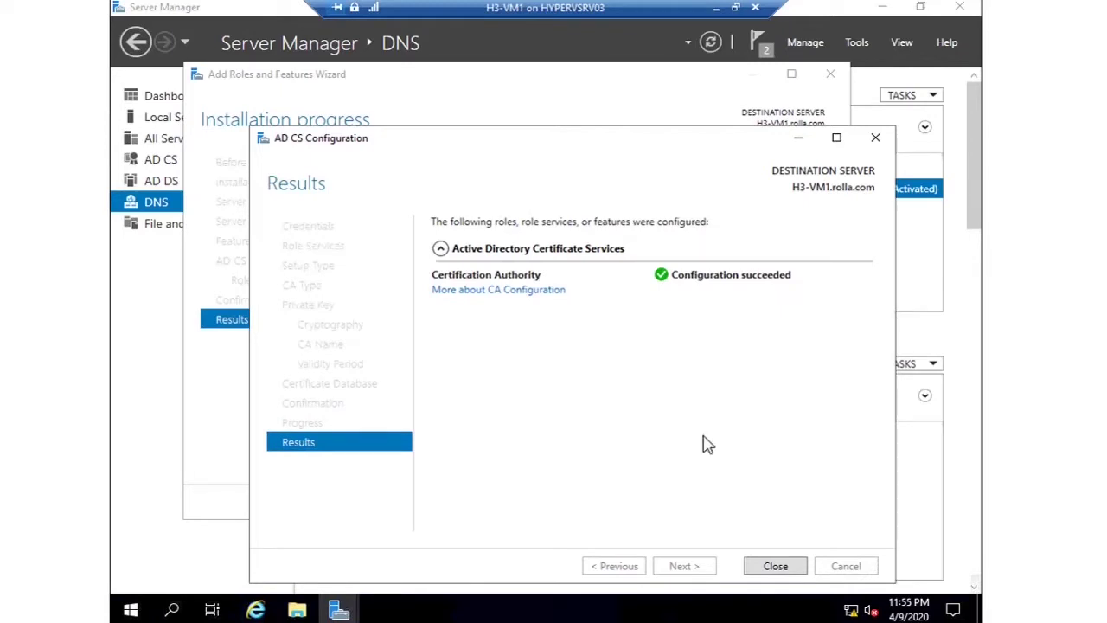
left_click(776, 566)
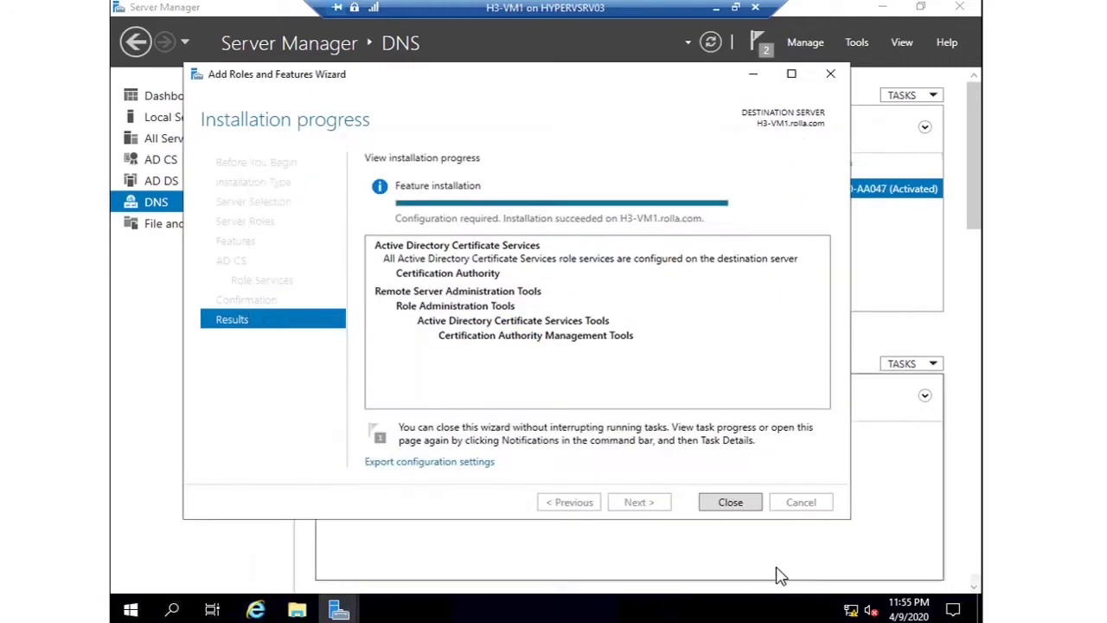
Open the Certification Authority console maximized and browse rolla-H3-VM1-CA's folders
left_click(726, 508)
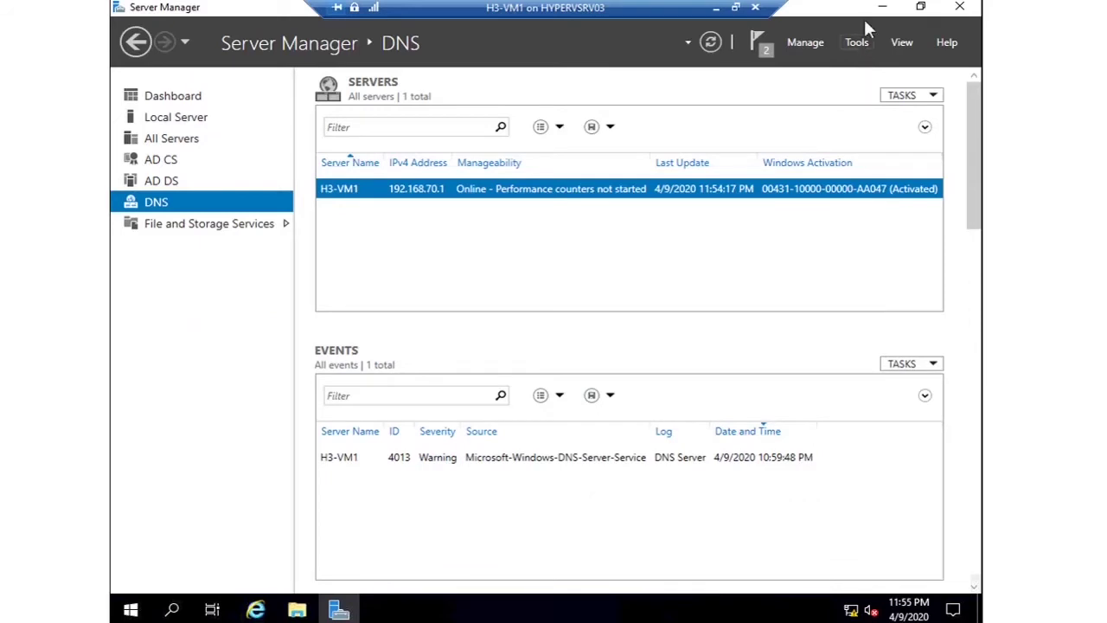
left_click(854, 45)
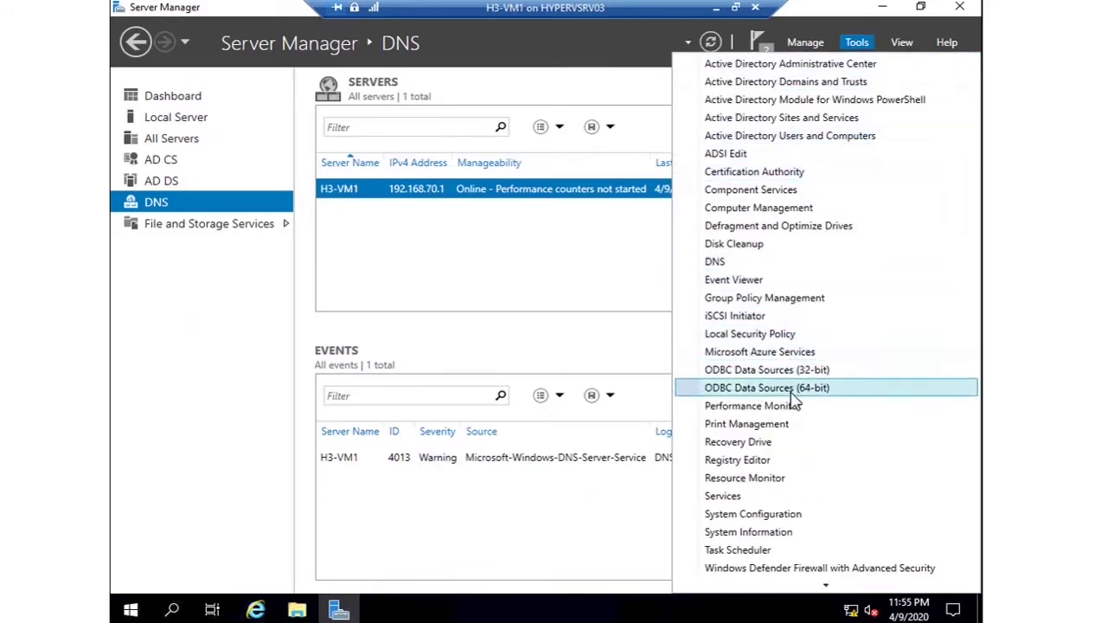
left_click(783, 172)
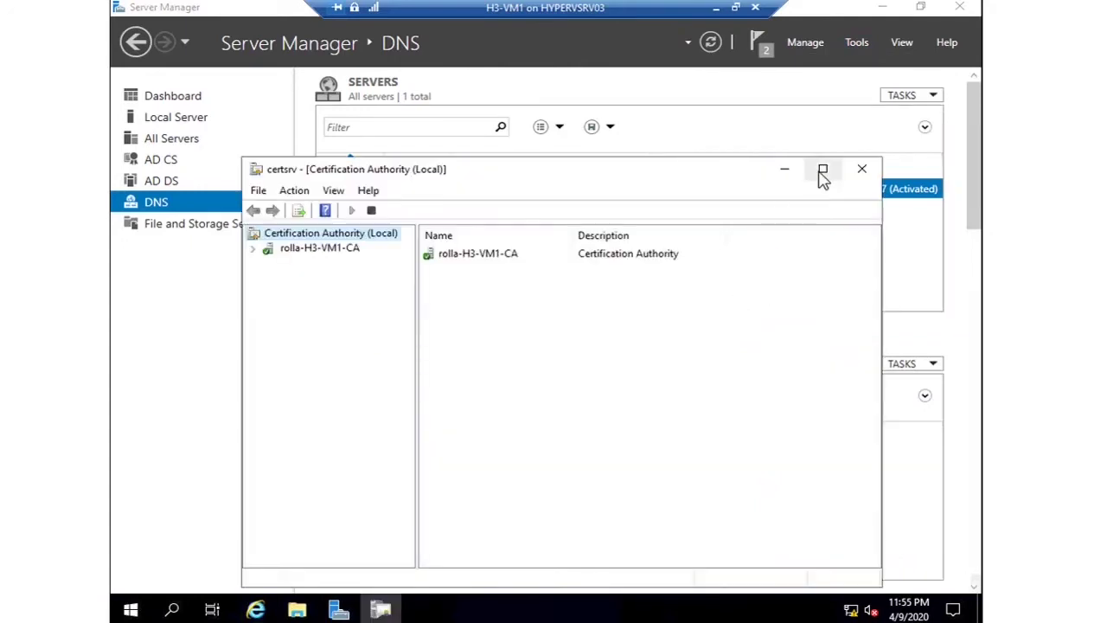
left_click(821, 168)
left_click(188, 84)
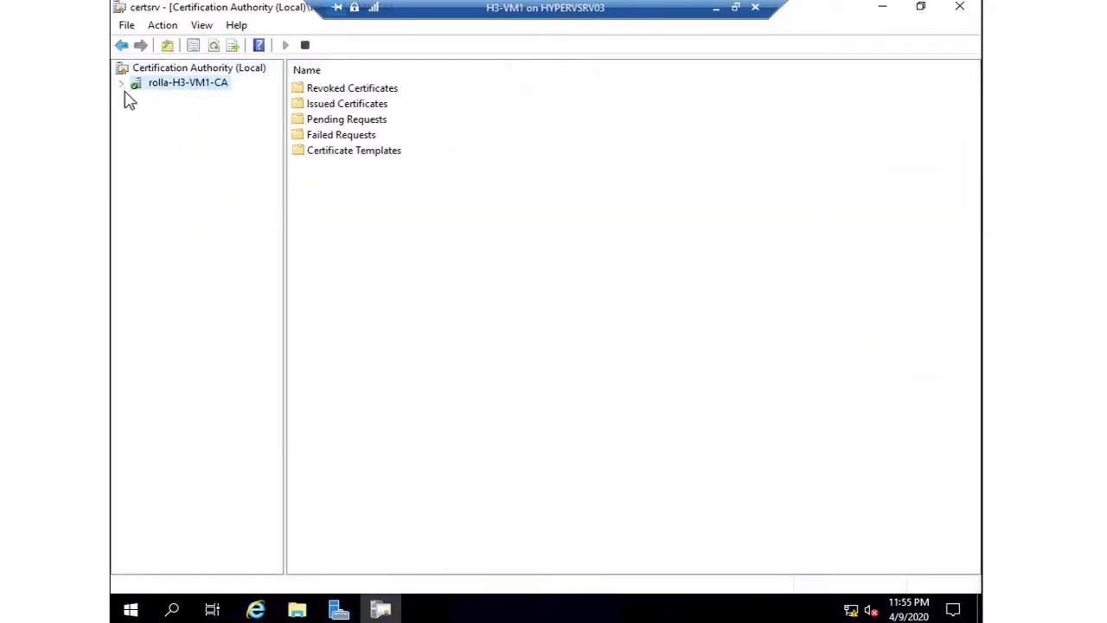
left_click(355, 90)
left_click(354, 106)
left_click(339, 151)
Review the listed certificate templates, select Web Server, and minimize the console
double_click(342, 154)
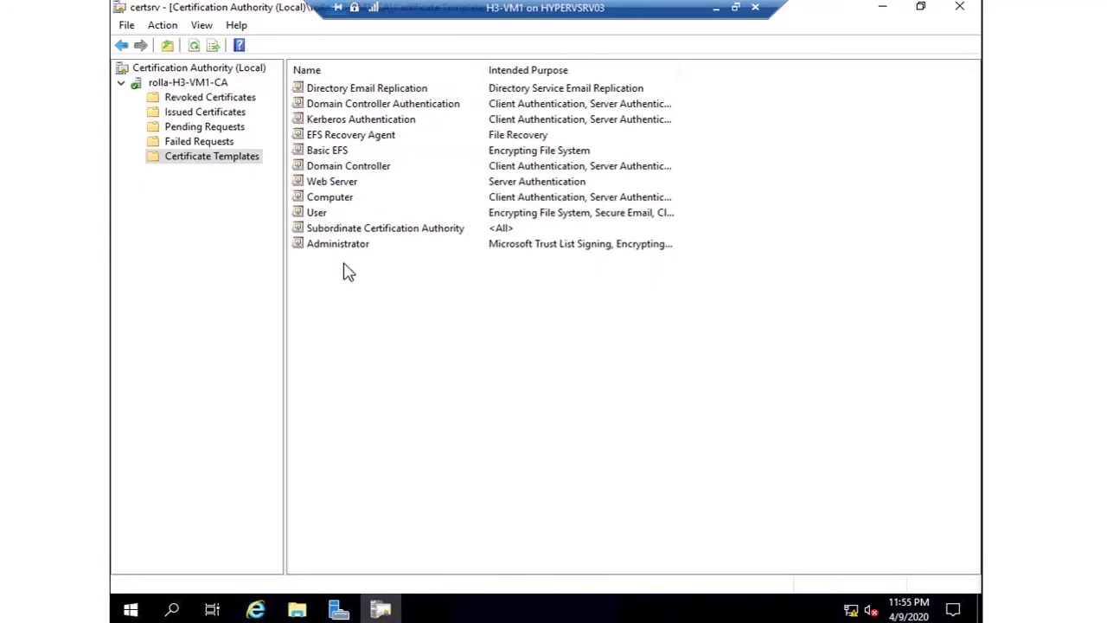
left_click(351, 165)
left_click(352, 136)
left_click(352, 106)
left_click(354, 92)
left_click(356, 121)
left_click(359, 151)
left_click(340, 198)
left_click(336, 228)
left_click(341, 253)
left_click(346, 246)
left_click(344, 227)
left_click(337, 198)
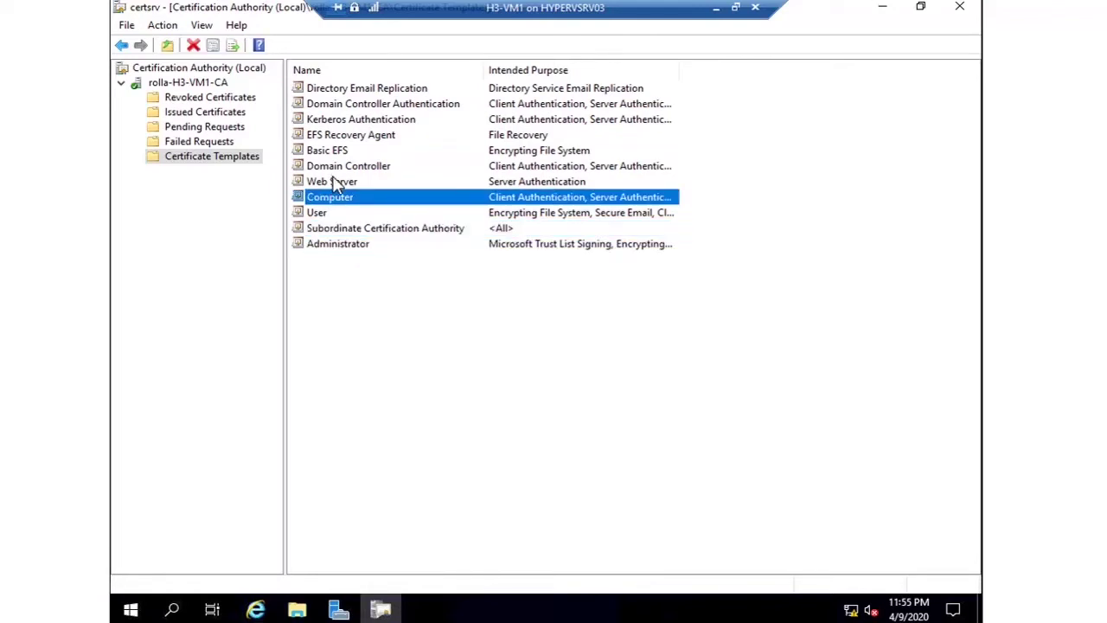
left_click(336, 182)
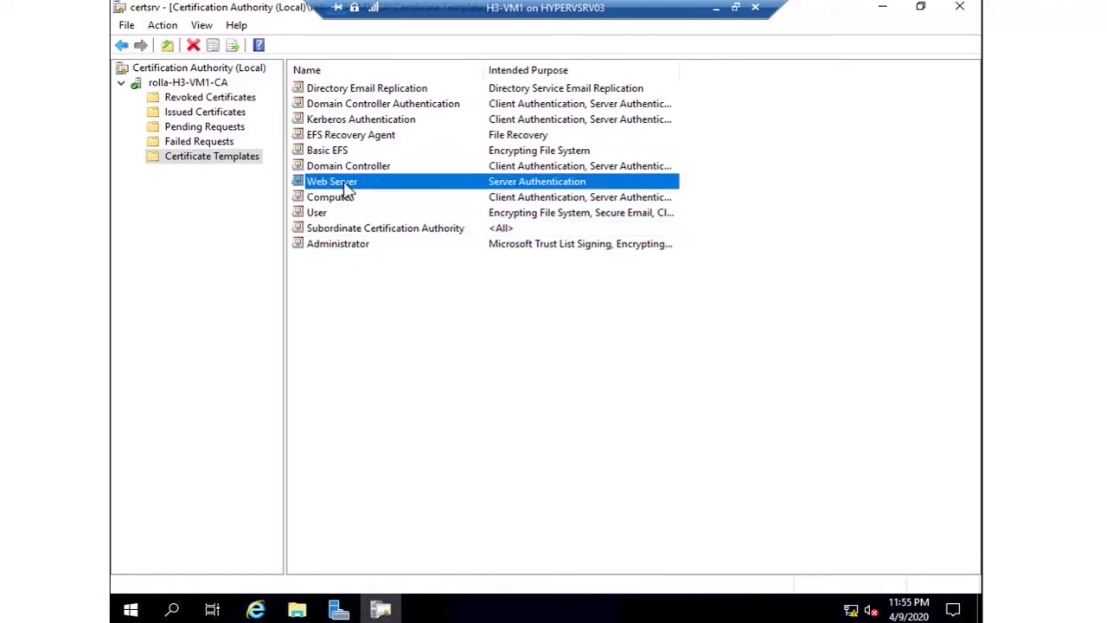
left_click(879, 17)
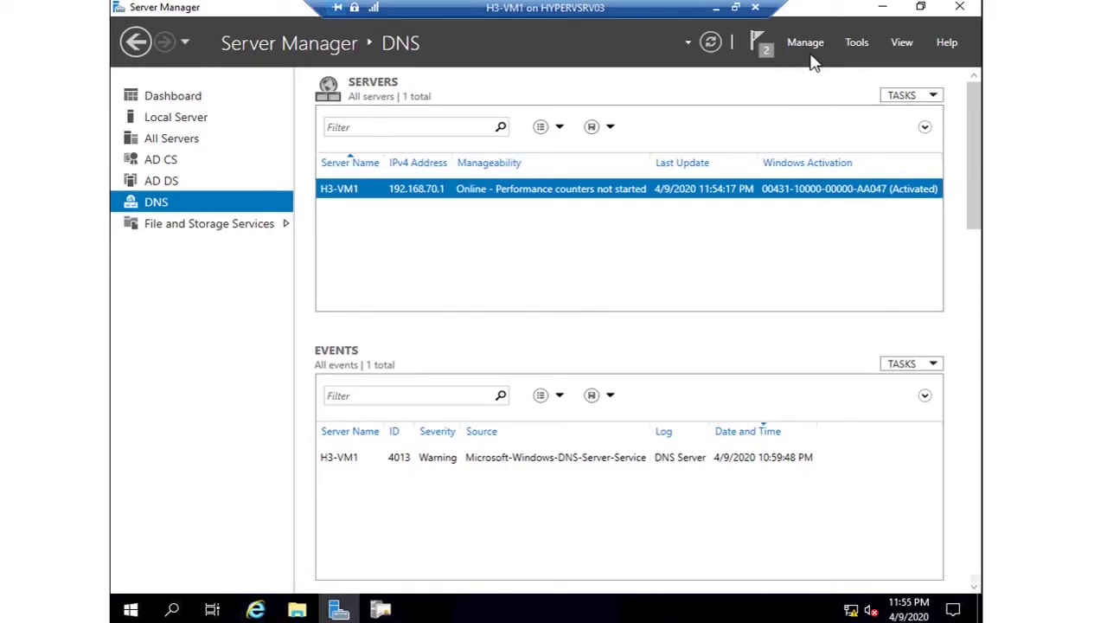
Browse the File and Storage Services and Work Folders pages, then close Server Manager
left_click(249, 228)
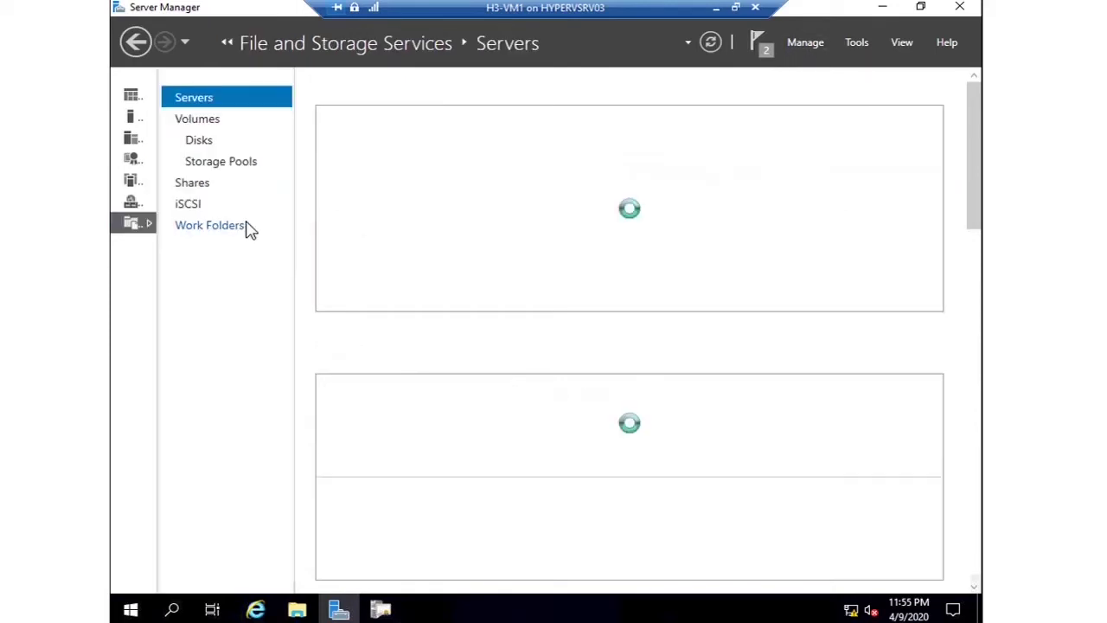
left_click(216, 228)
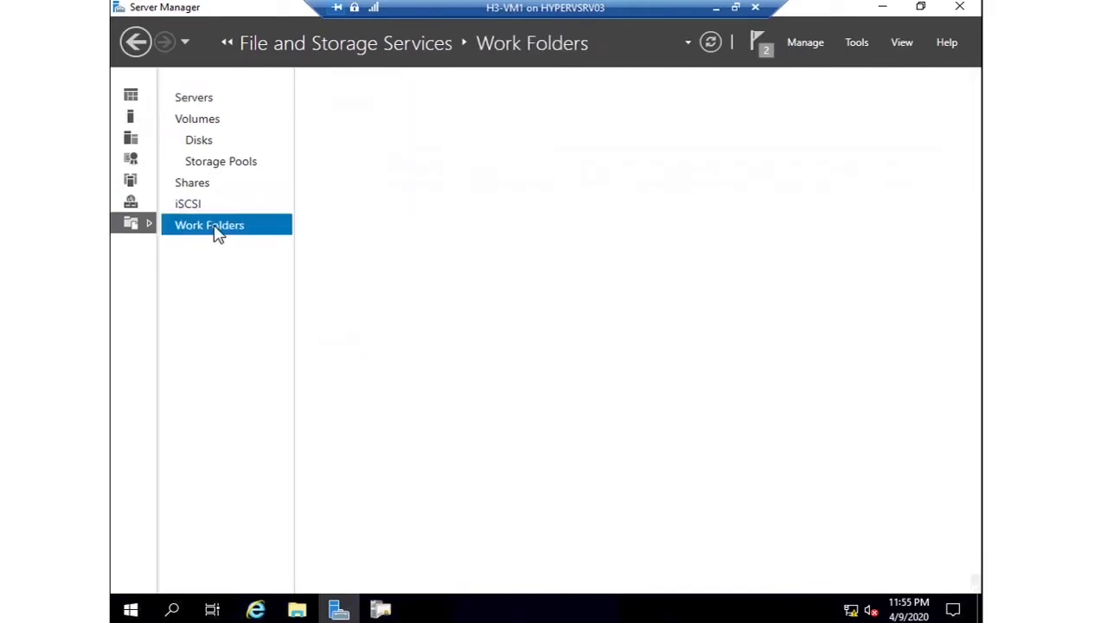
left_click(134, 43)
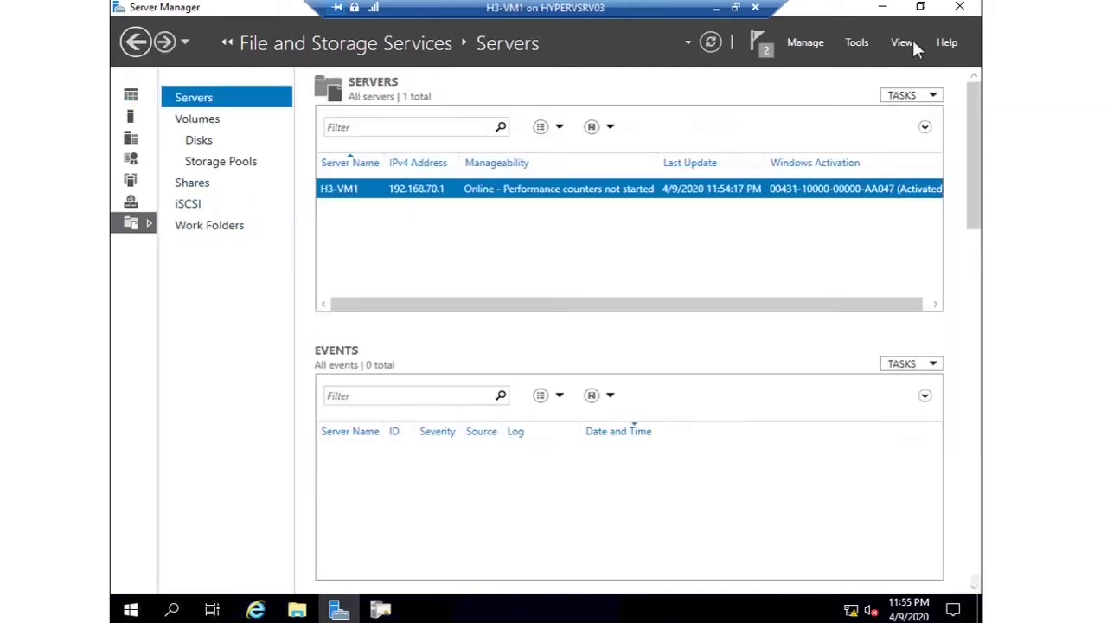
left_click(959, 8)
Run gpmc.msc and navigate to rolla.com's Default Domain Policy, bringing up its context menu
key("super+r")
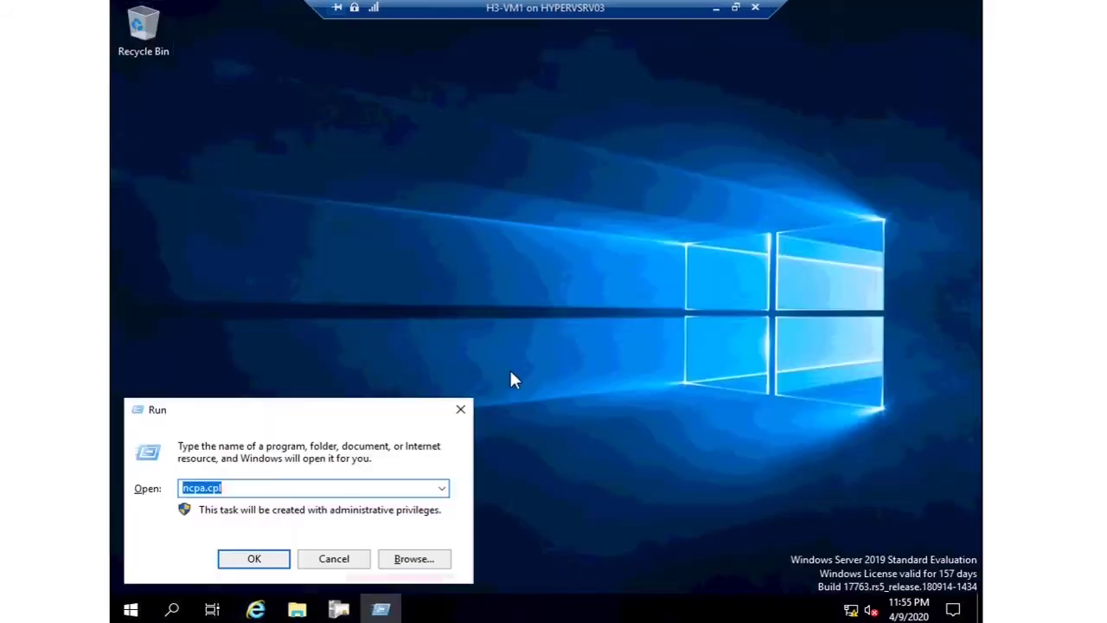
type("gpmc.msc")
key("Return")
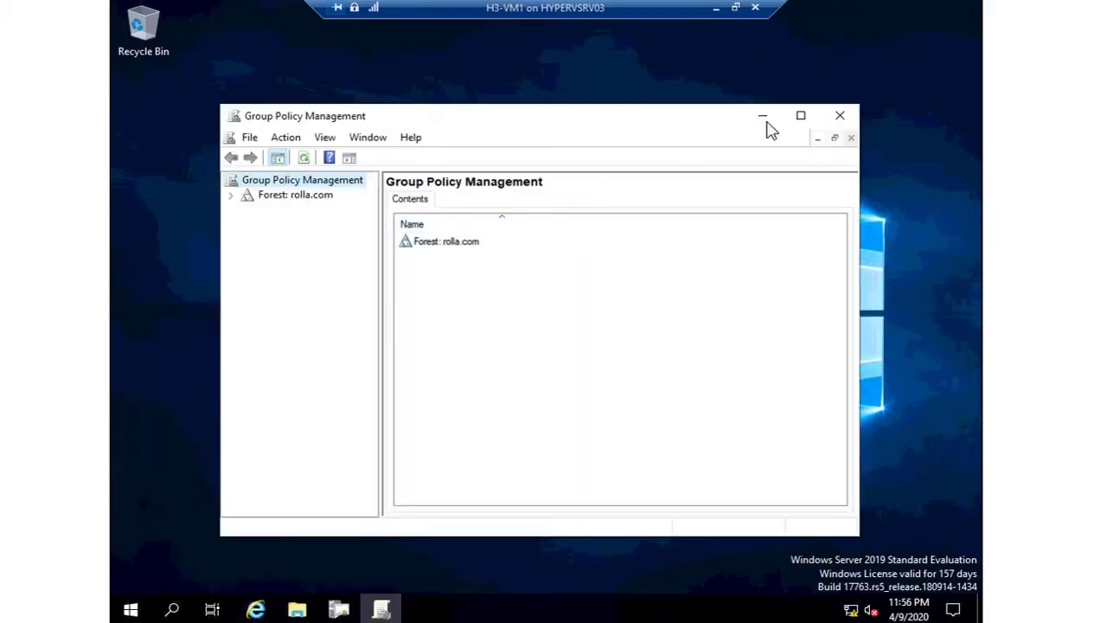
left_click(800, 116)
left_click(157, 89)
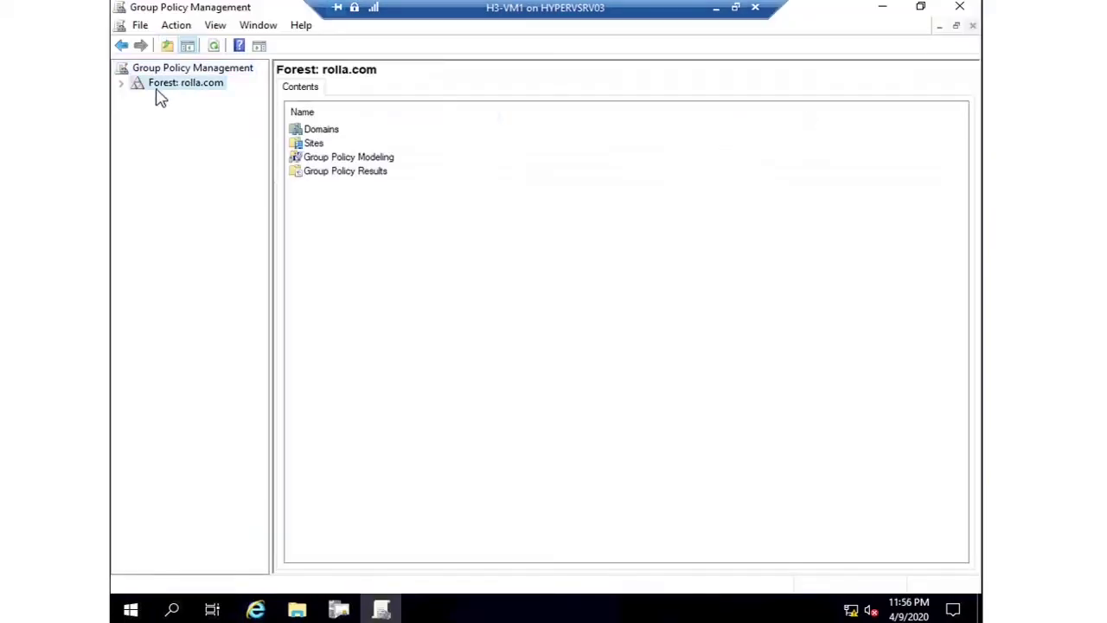
left_click(122, 84)
double_click(156, 99)
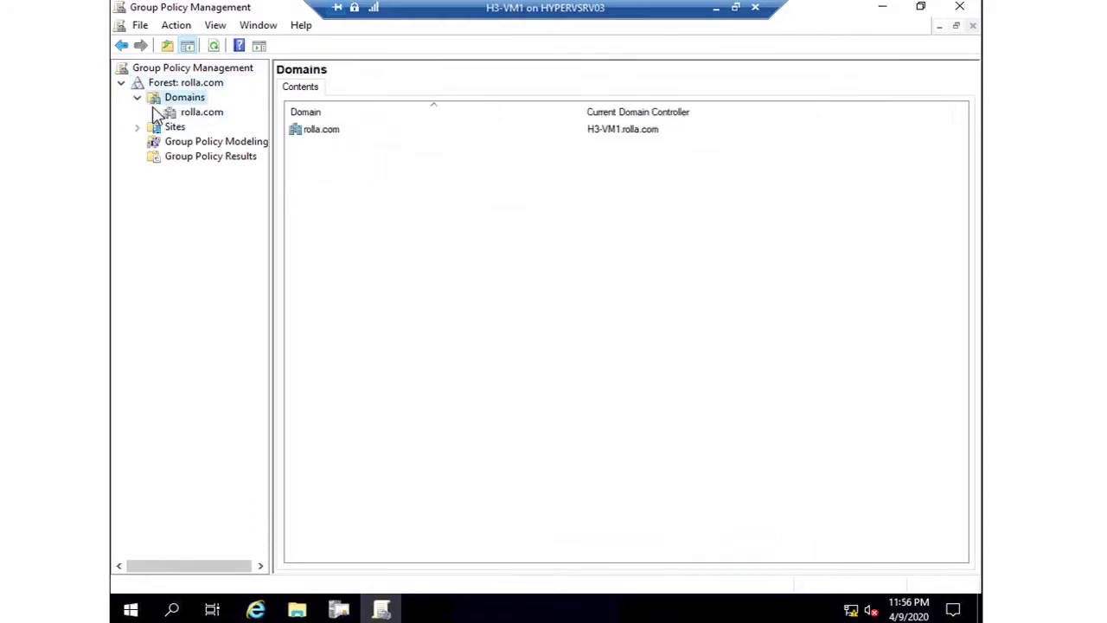
left_click(153, 112)
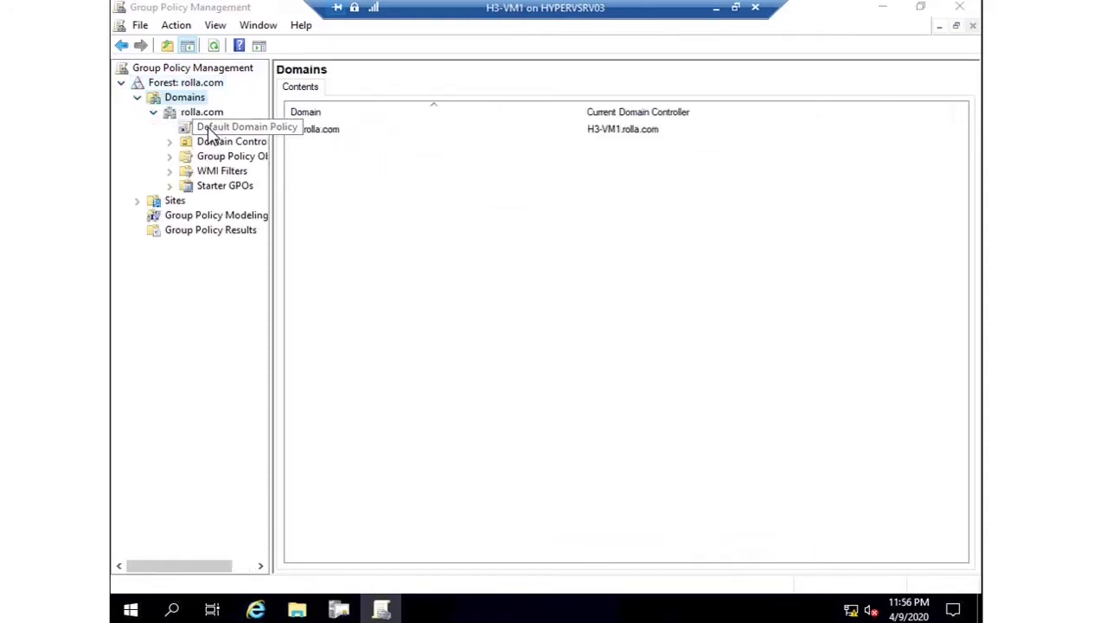
left_click(227, 126)
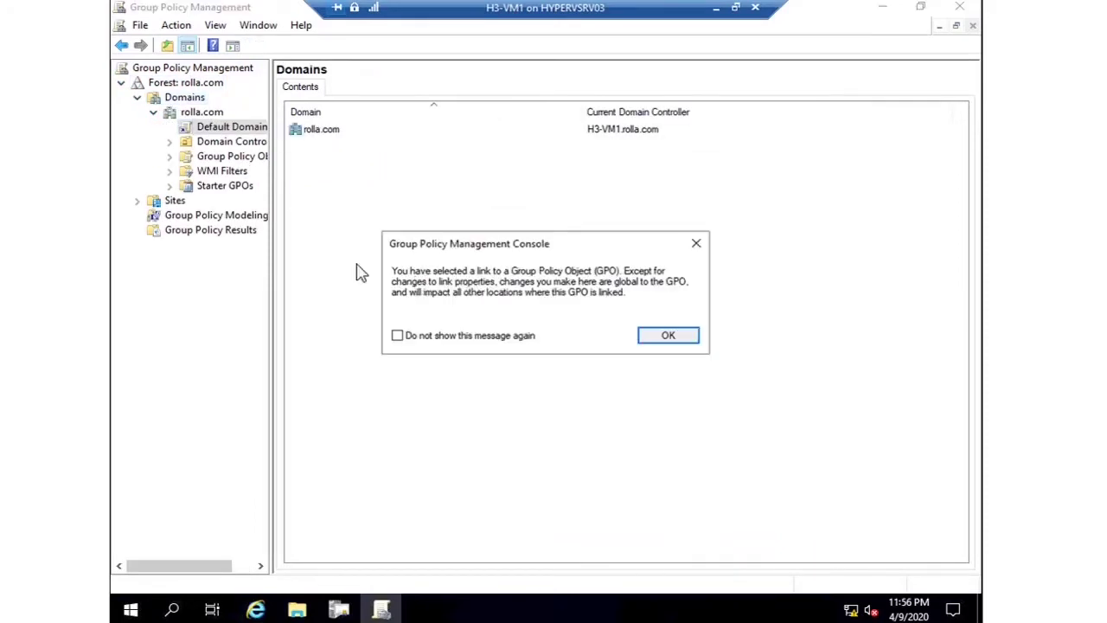
left_click(668, 337)
left_click_drag(270, 312, 439, 307)
right_click(277, 129)
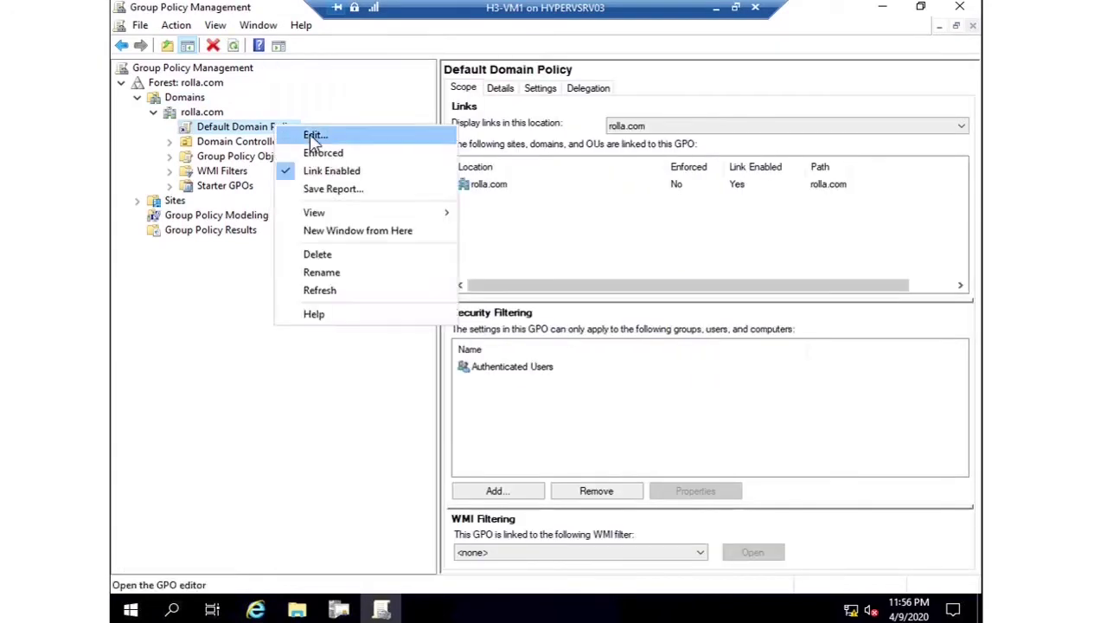
Edit Default Domain Policy and expand Computer Configuration > Policies > Windows Settings > Security Settings
left_click(313, 135)
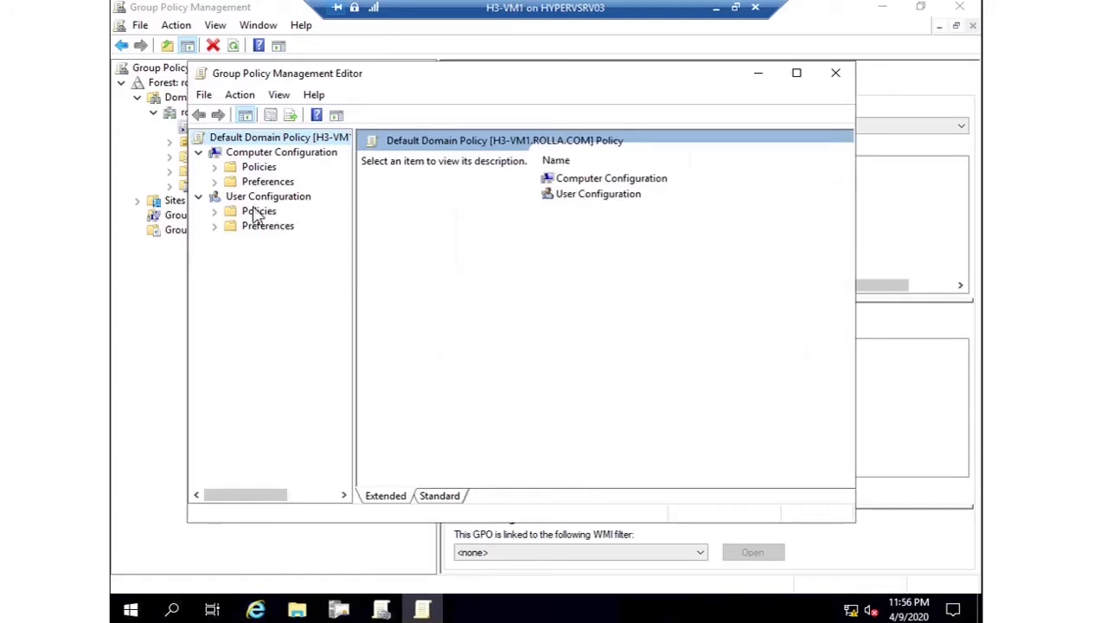
left_click(215, 168)
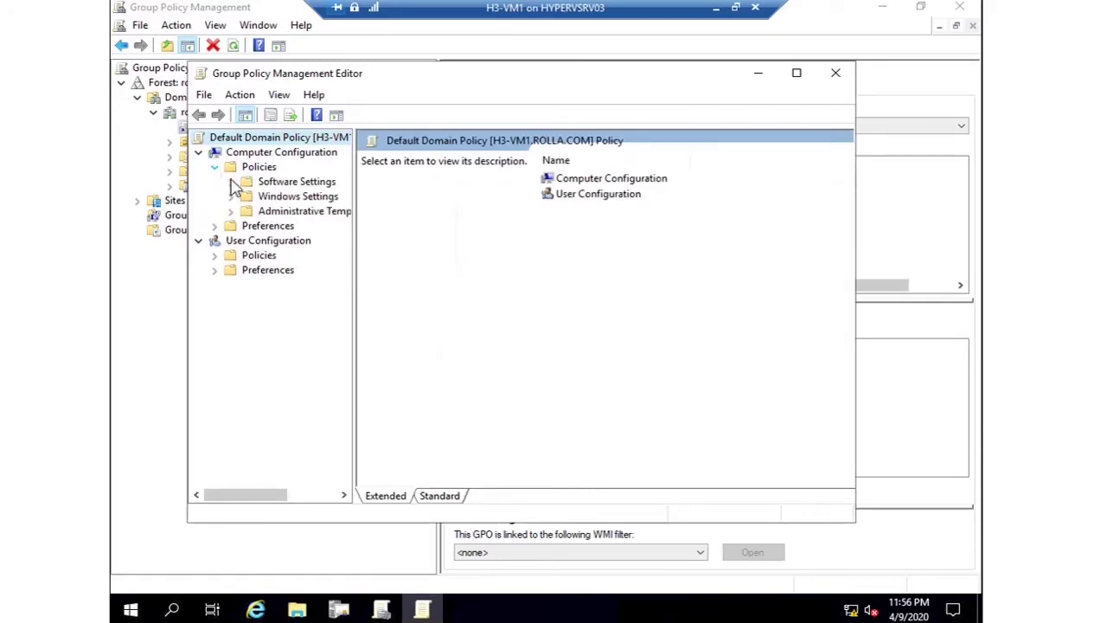
left_click(294, 211)
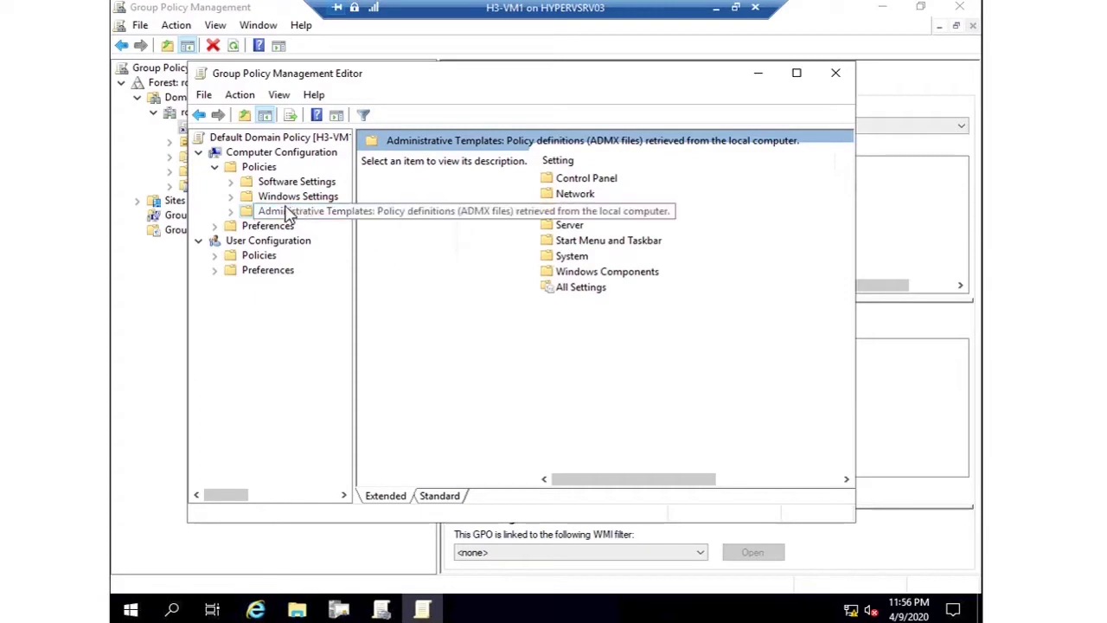
left_click(231, 196)
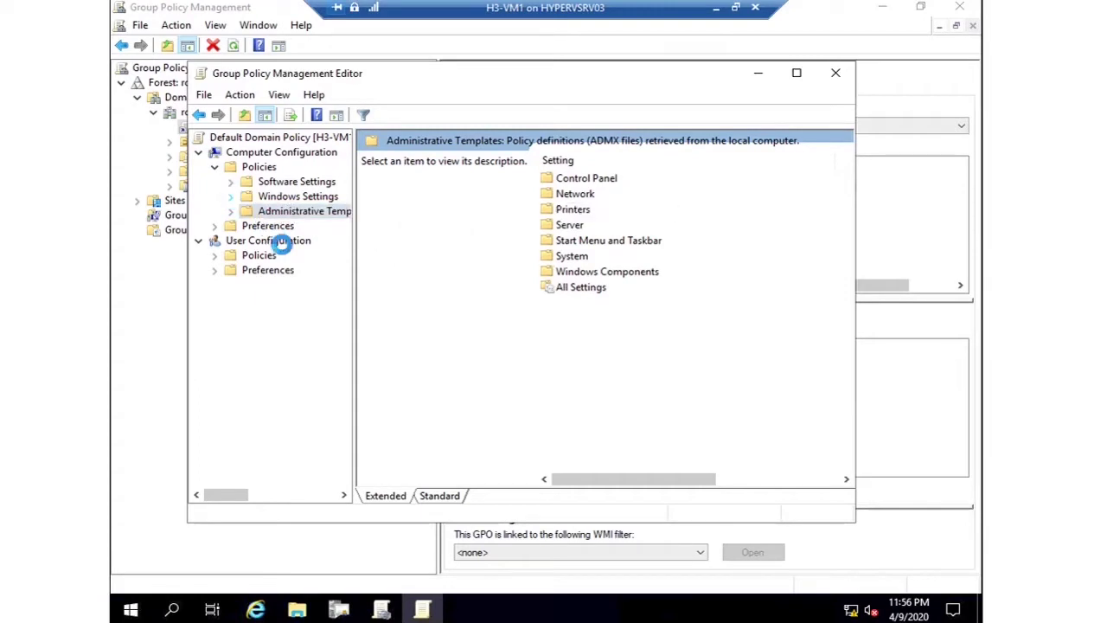
left_click(310, 257)
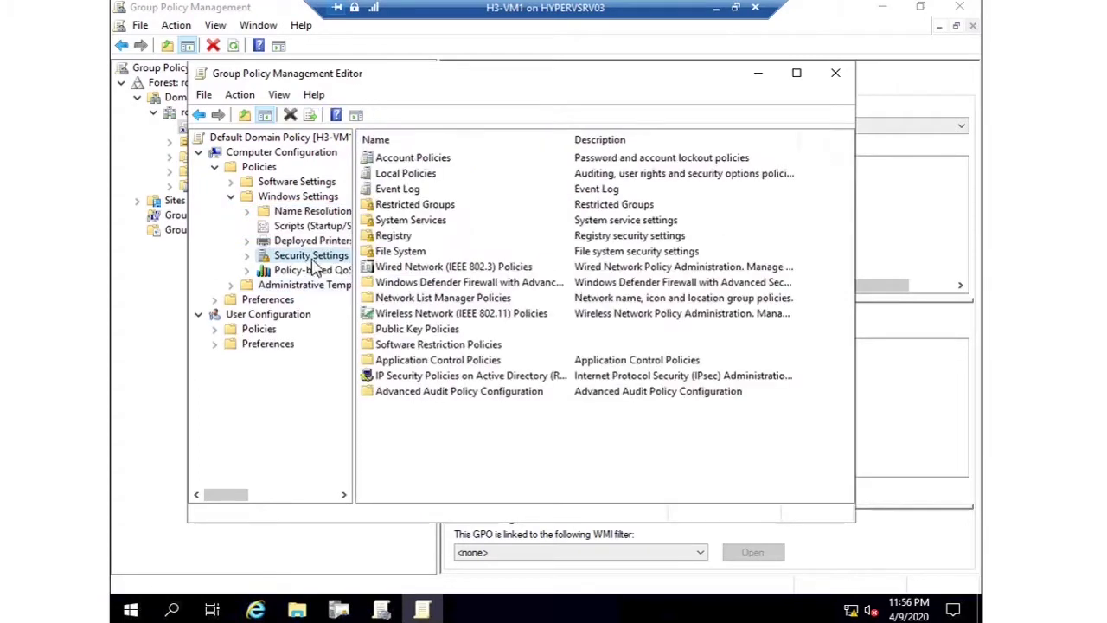
left_click(231, 198)
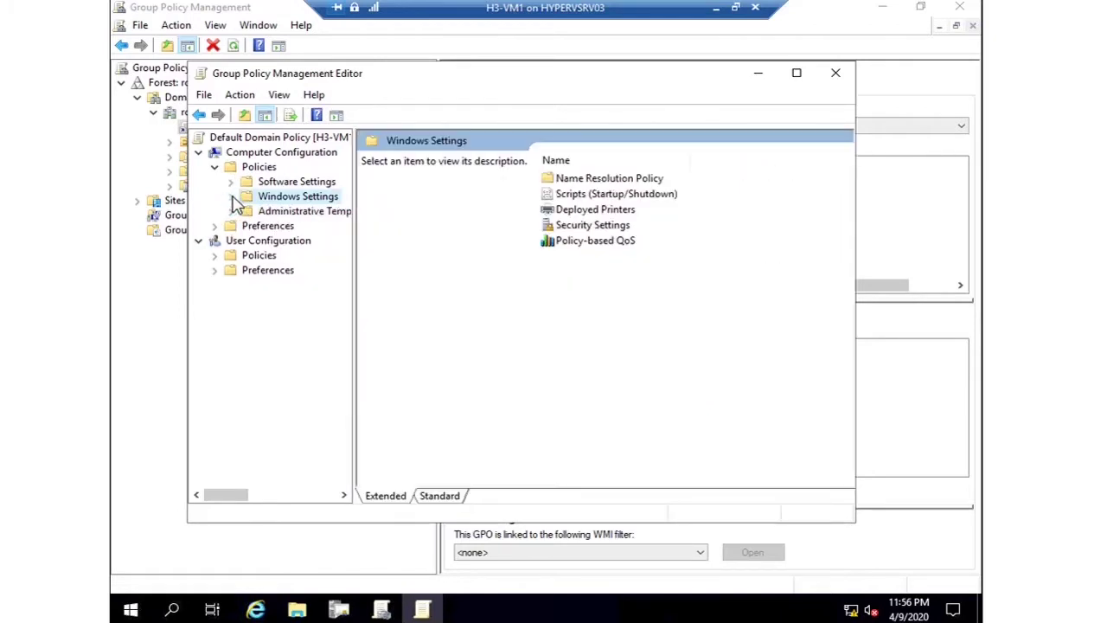
left_click(232, 198)
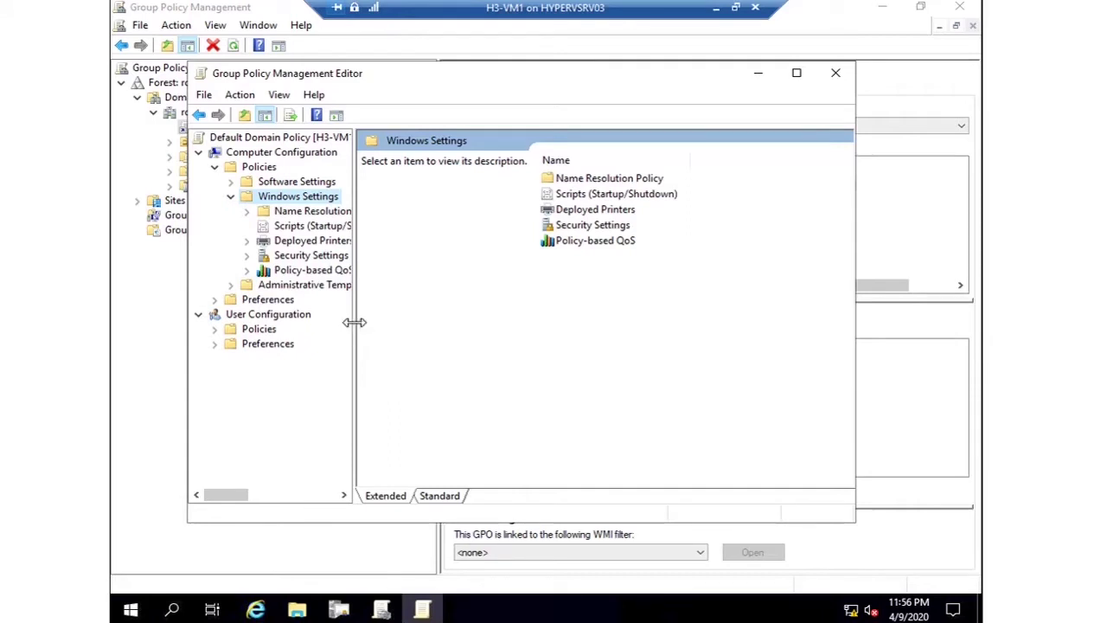
left_click_drag(353, 321, 422, 316)
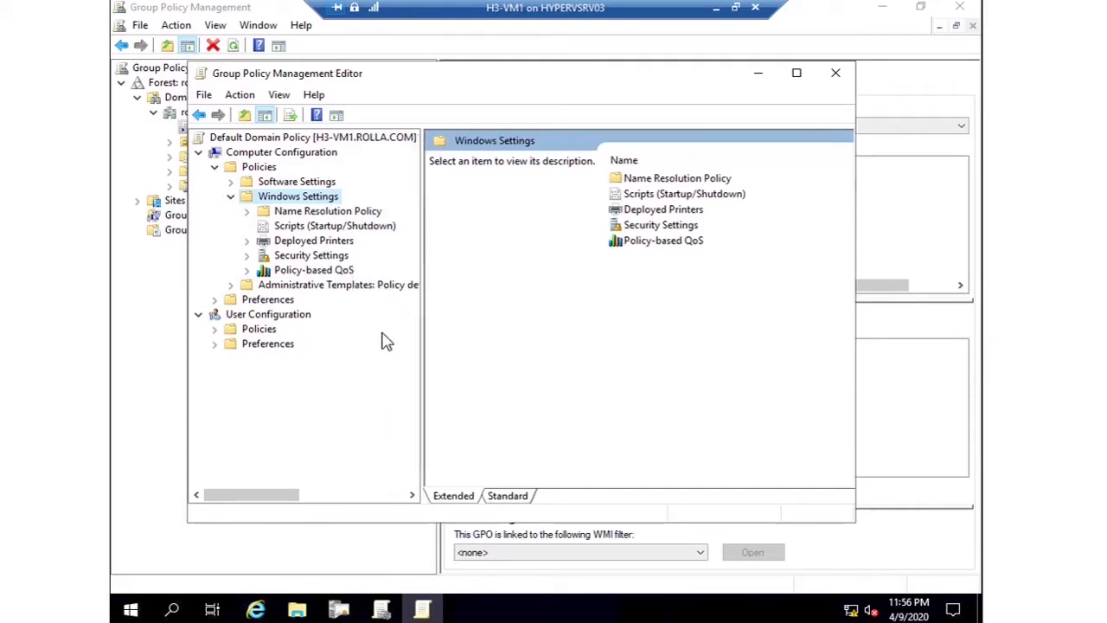
left_click(248, 256)
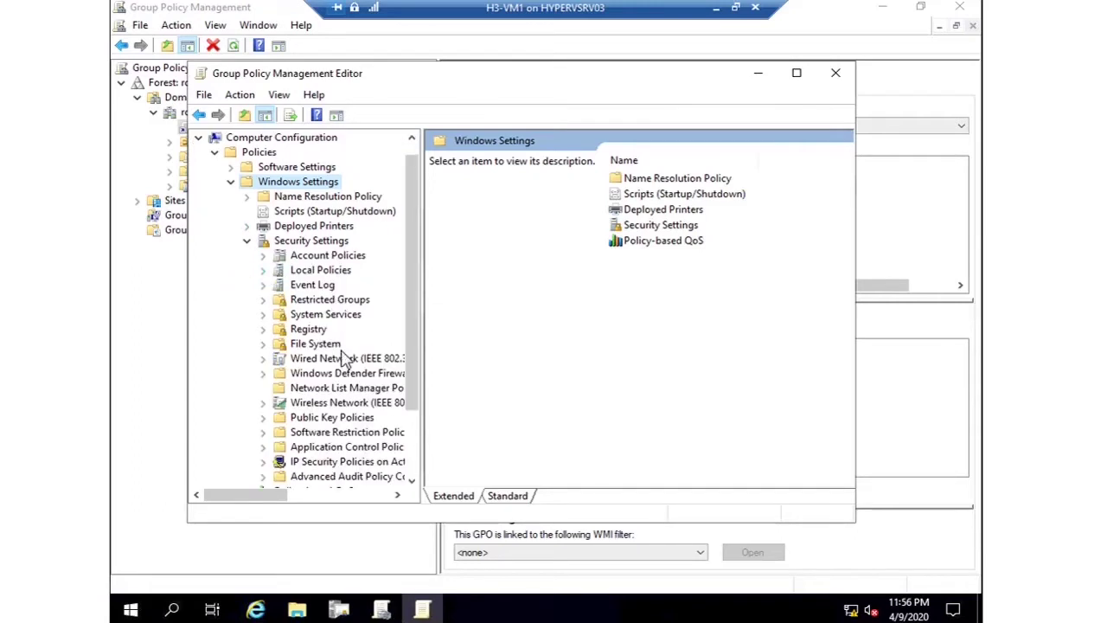
Under Public Key Policies, set Certificate Enrollment Policy's configuration model to Enabled
left_click(325, 418)
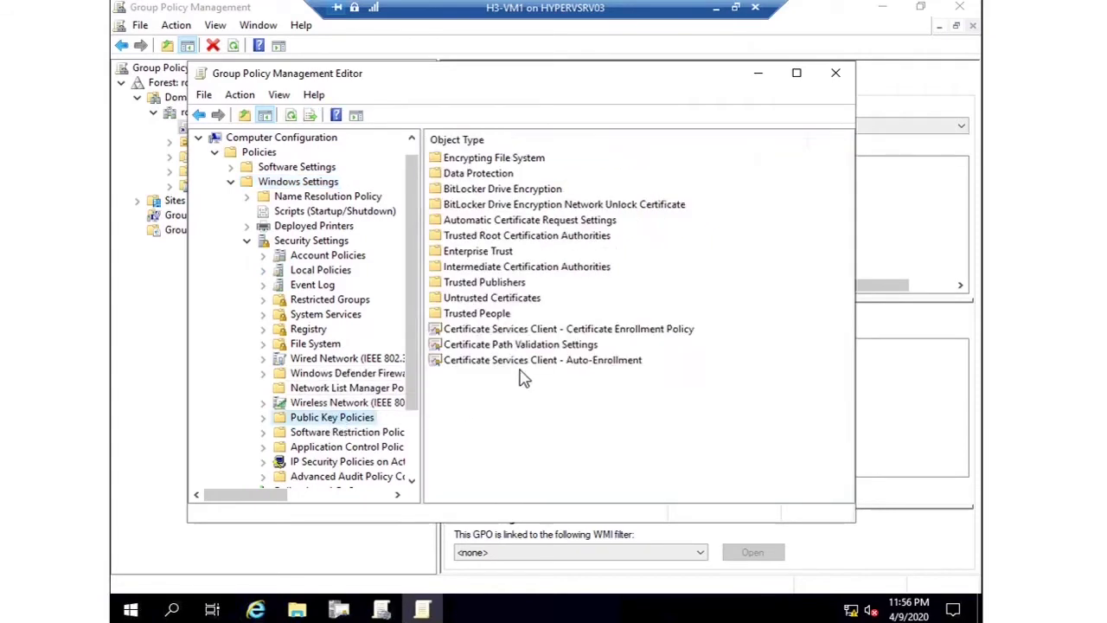
double_click(562, 330)
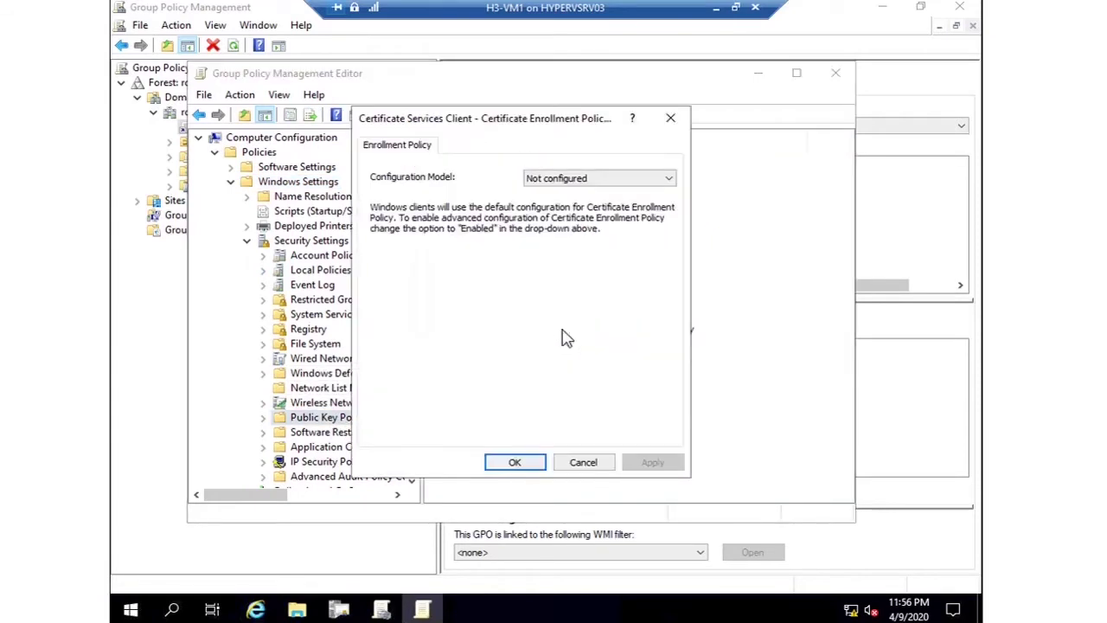
left_click(578, 183)
left_click(545, 205)
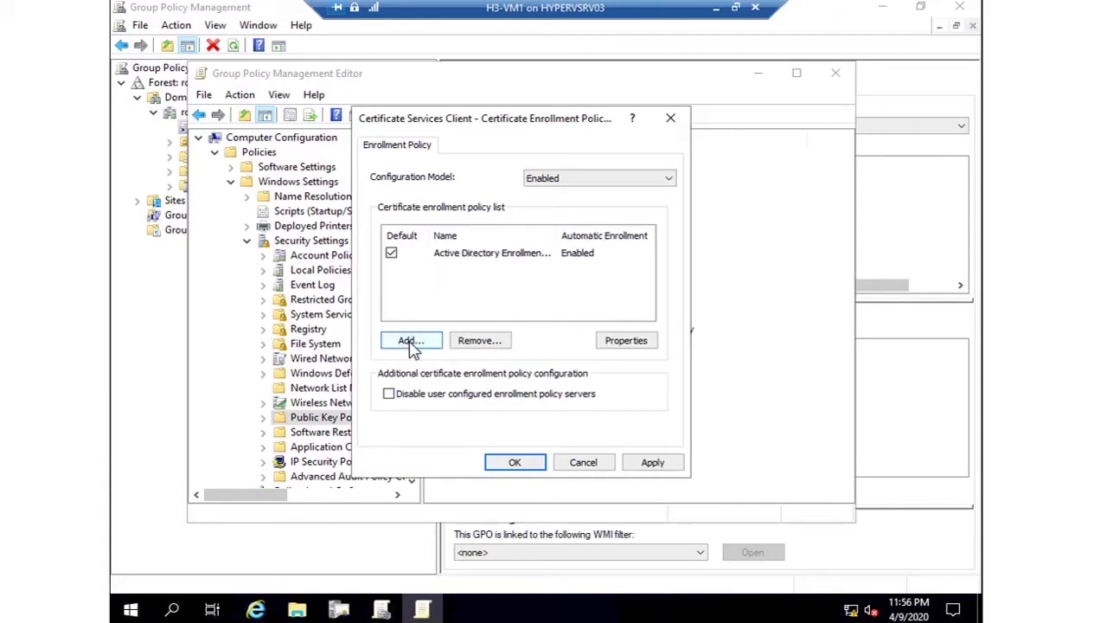
left_click(412, 342)
left_click(651, 462)
left_click(519, 467)
Enable Auto-Enrollment with renewing expired certificates and updating template-based certificates, then close the editor
double_click(553, 362)
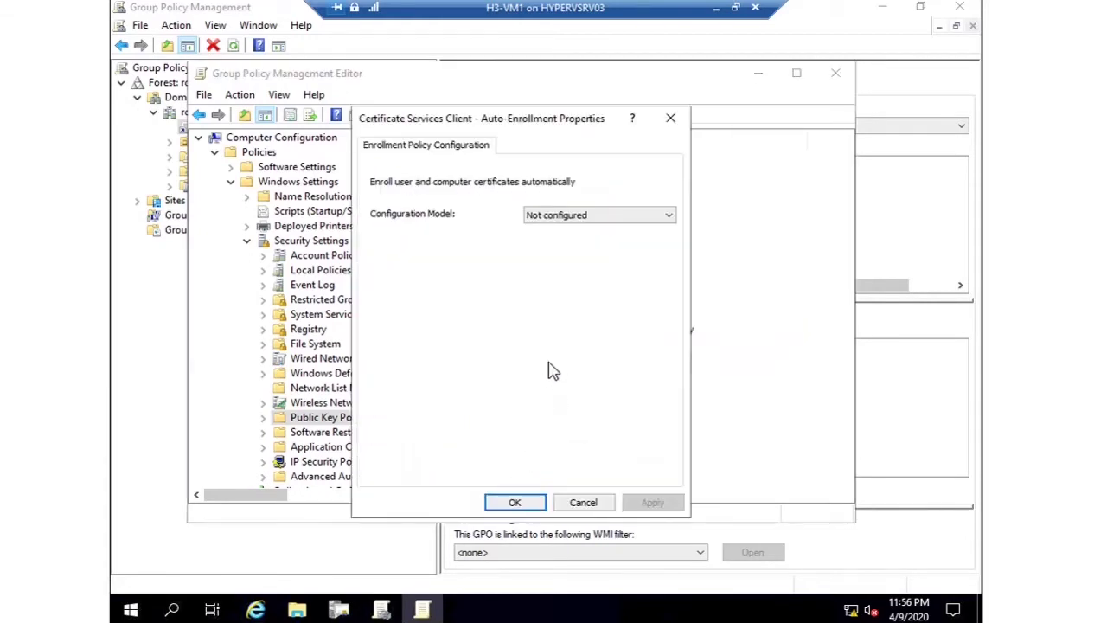
left_click(580, 216)
left_click(558, 241)
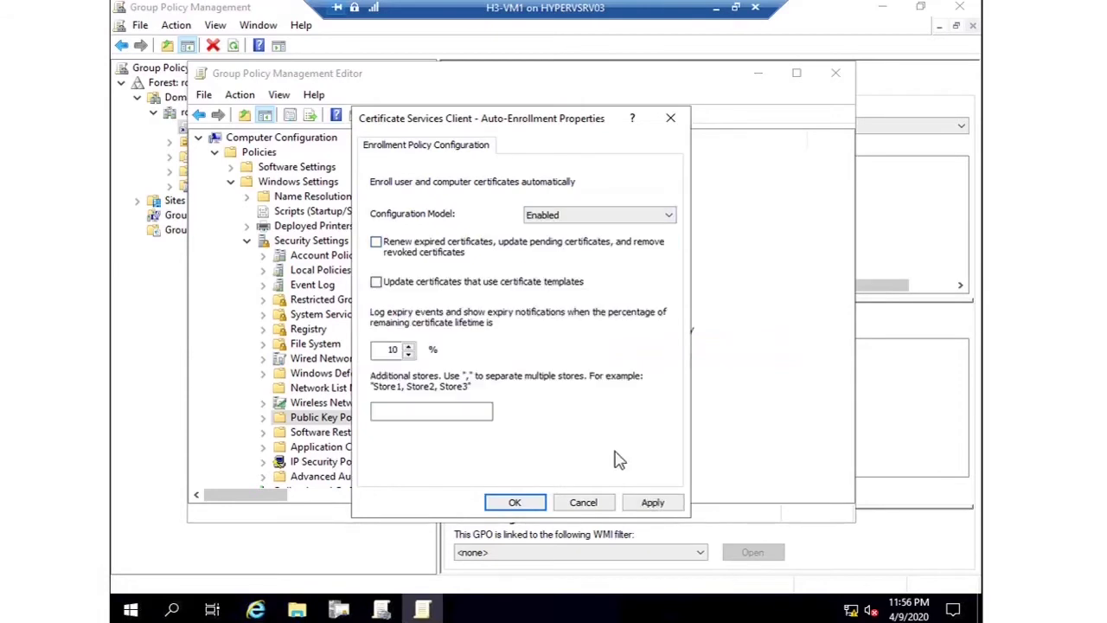
left_click(376, 282)
left_click(376, 242)
left_click(648, 502)
left_click(524, 502)
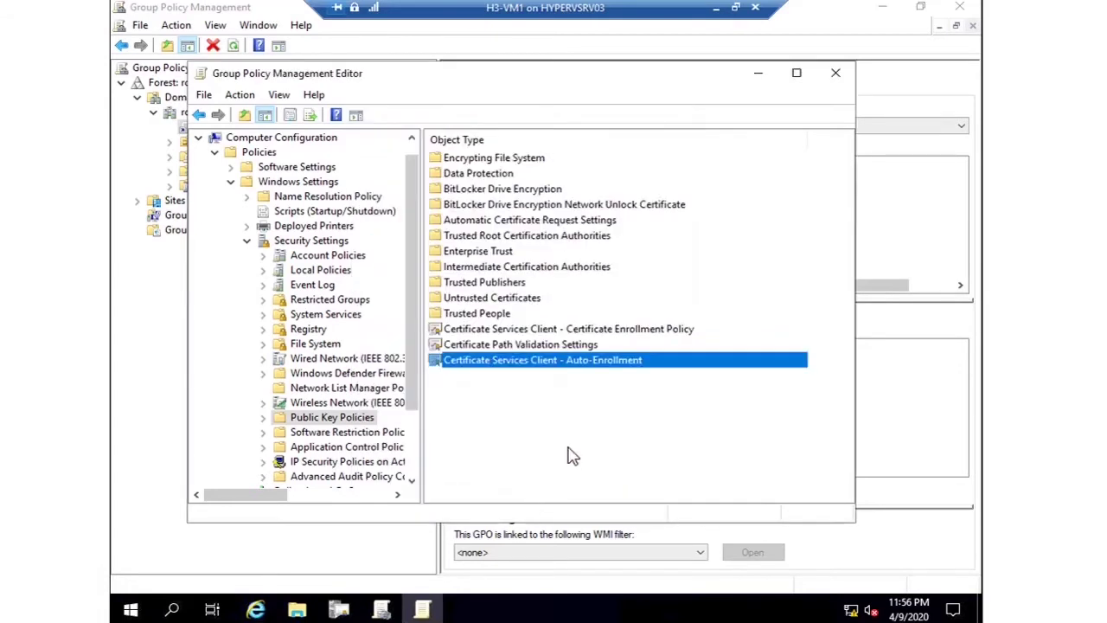
left_click(837, 75)
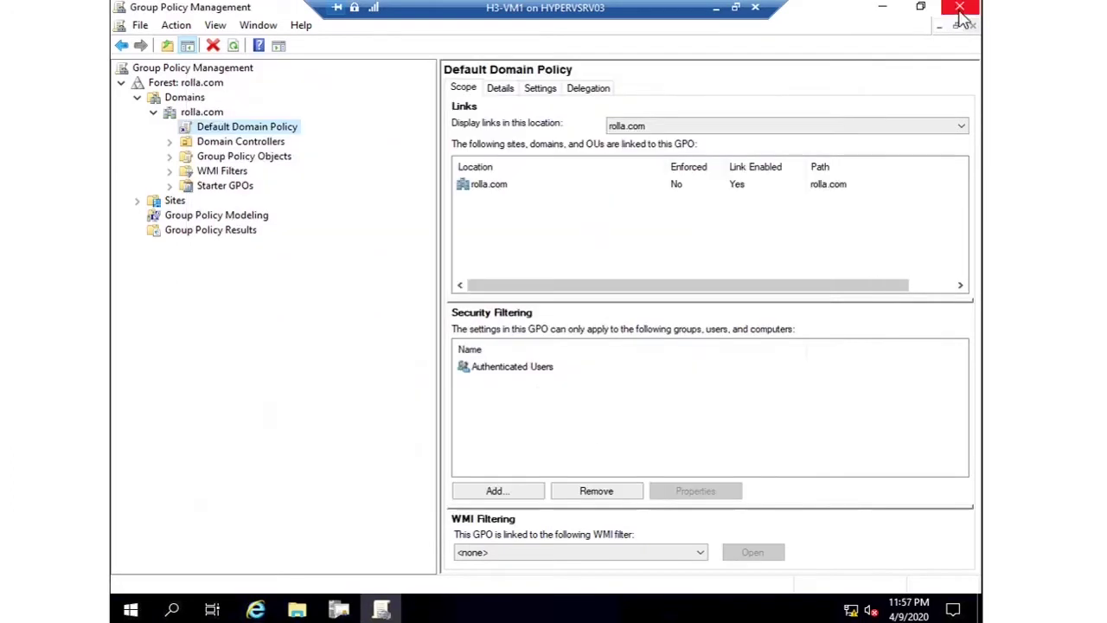
Close Group Policy Management and run gpupdate
left_click(962, 9)
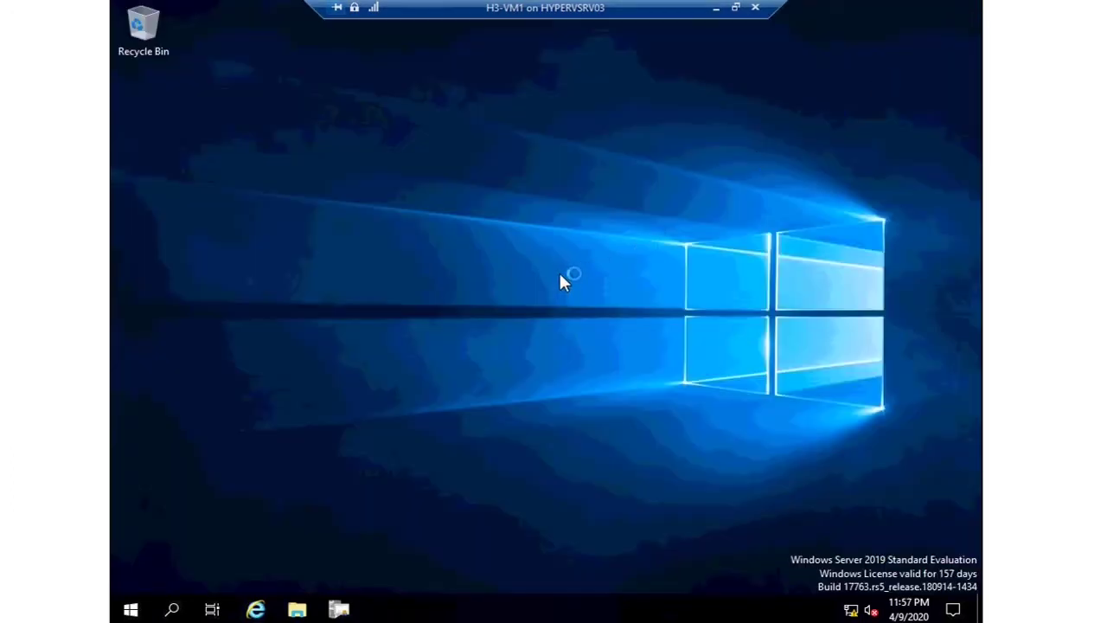
key("super+r")
type("gpu")
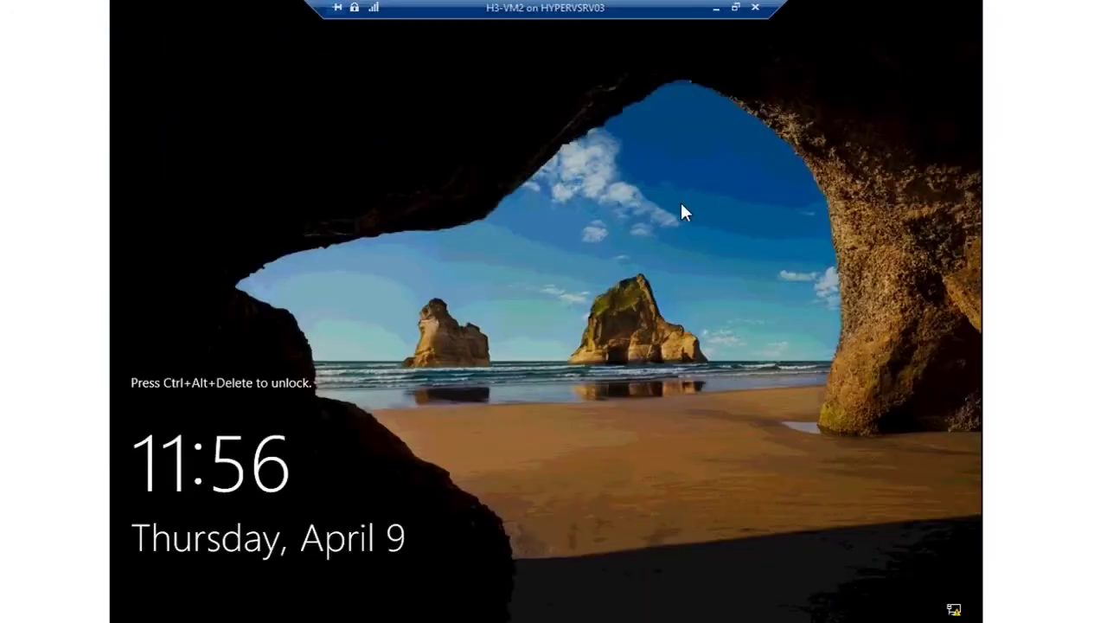
Sign in to H3-VM2 as domain administrator, check IIS status, and enter certmgr.msc in Run
key("ctrl+alt+End")
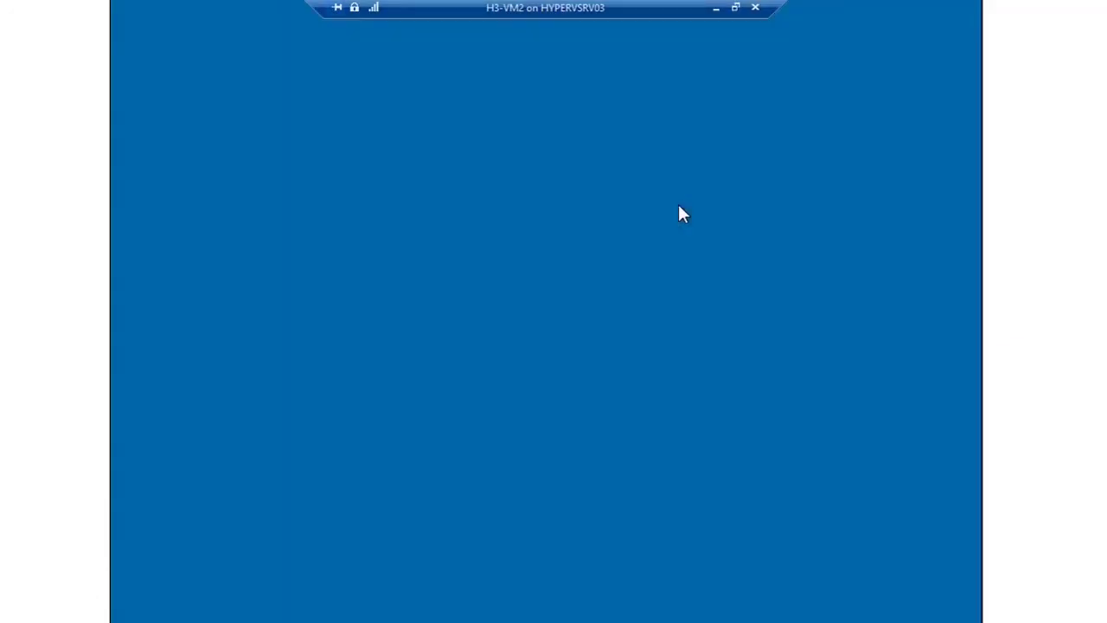
type("***")
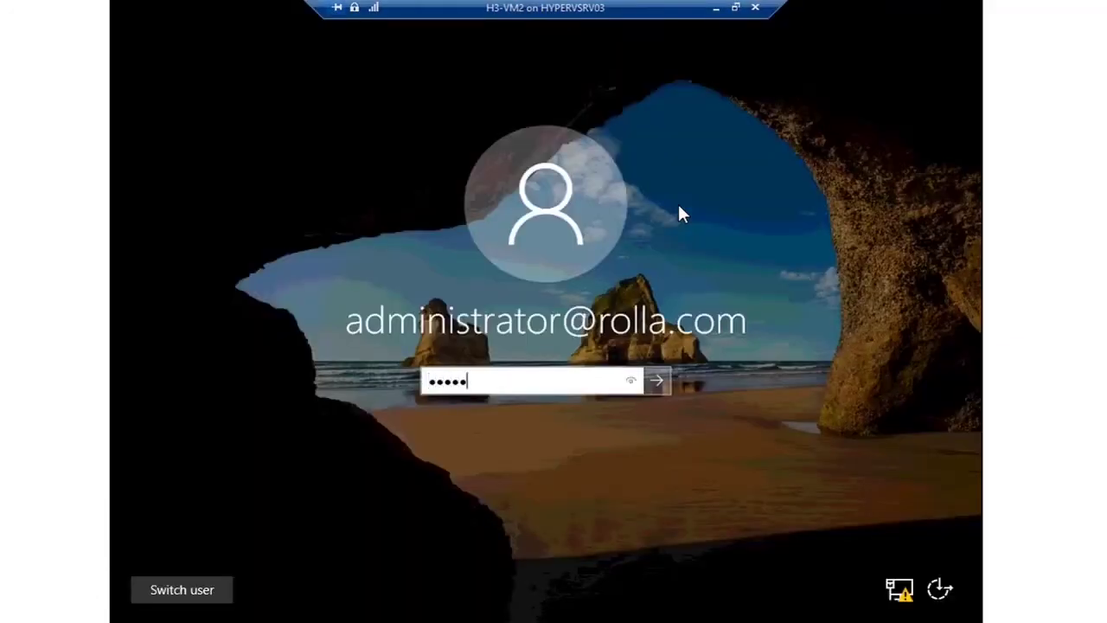
key("Return")
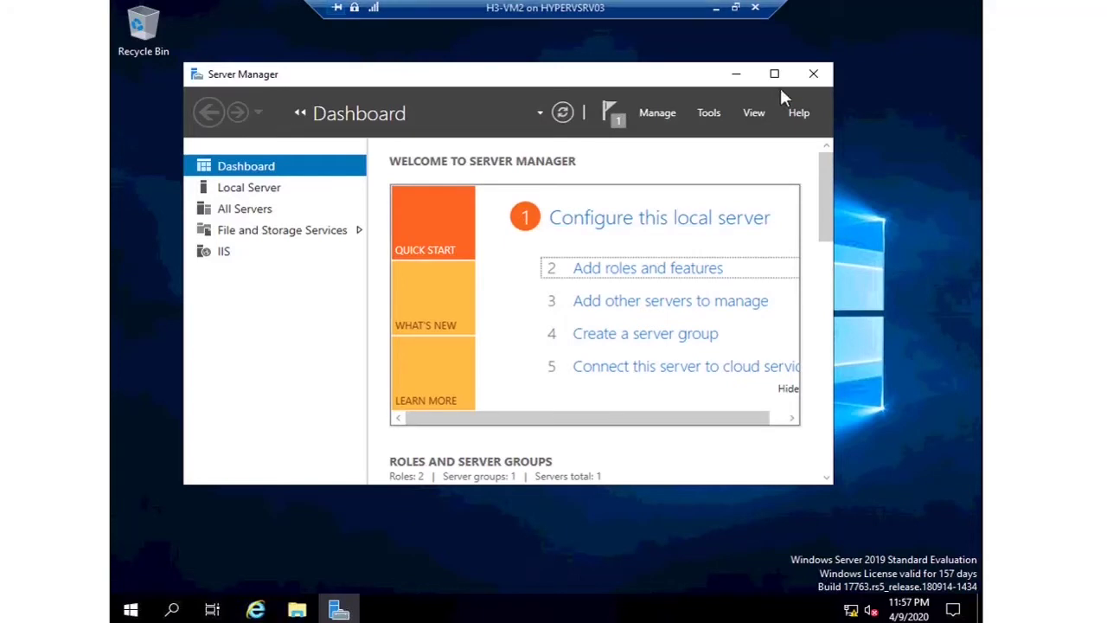
left_click(776, 75)
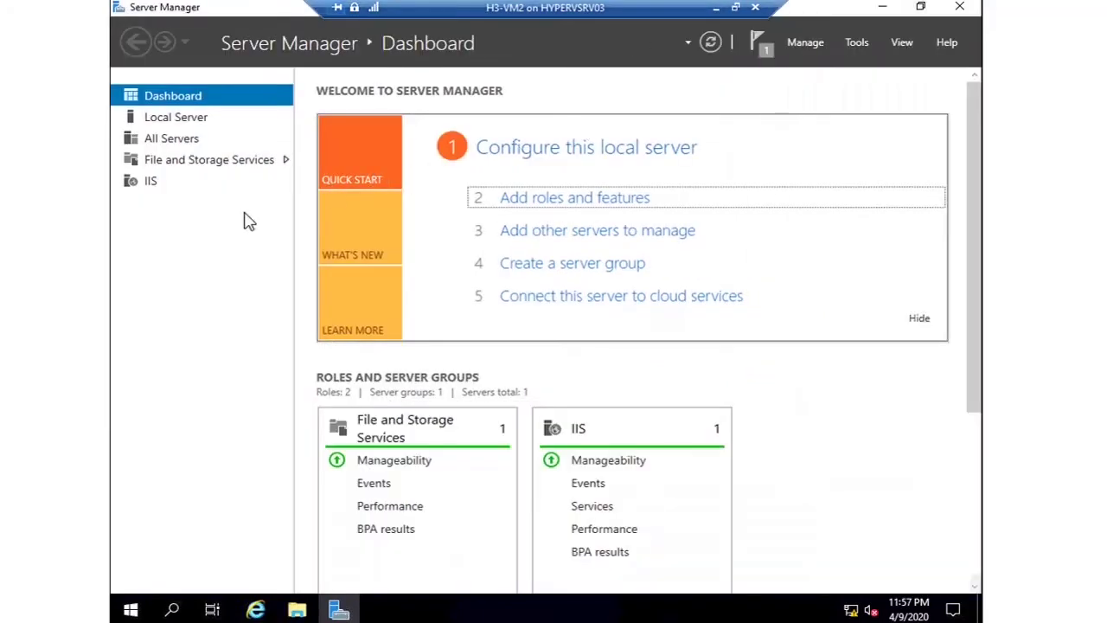
left_click(173, 181)
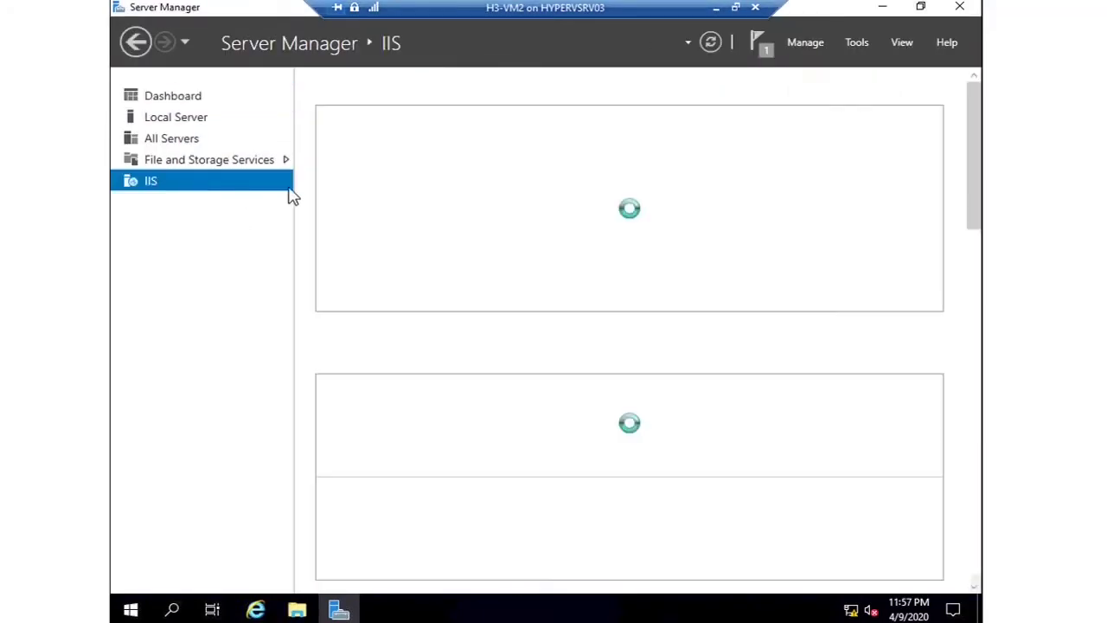
left_click(957, 7)
key("super+r")
type("ce")
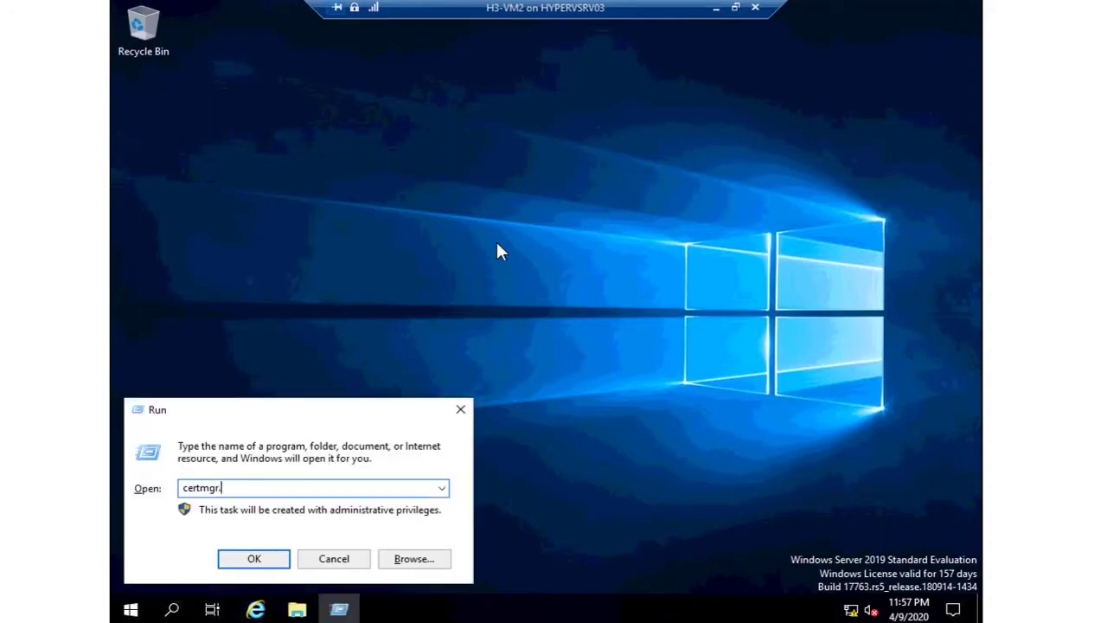
type("rtmgr.msc")
Launch certmgr.msc maximized and list the 13 certificates under Trusted Root Certification Authorities
key("Return")
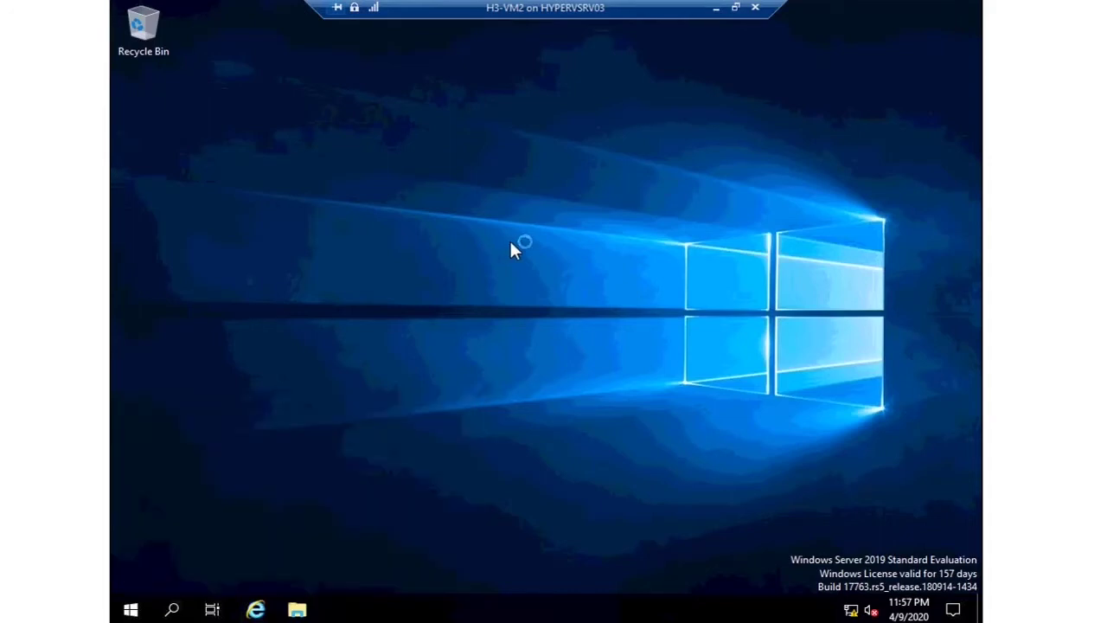
double_click(298, 15)
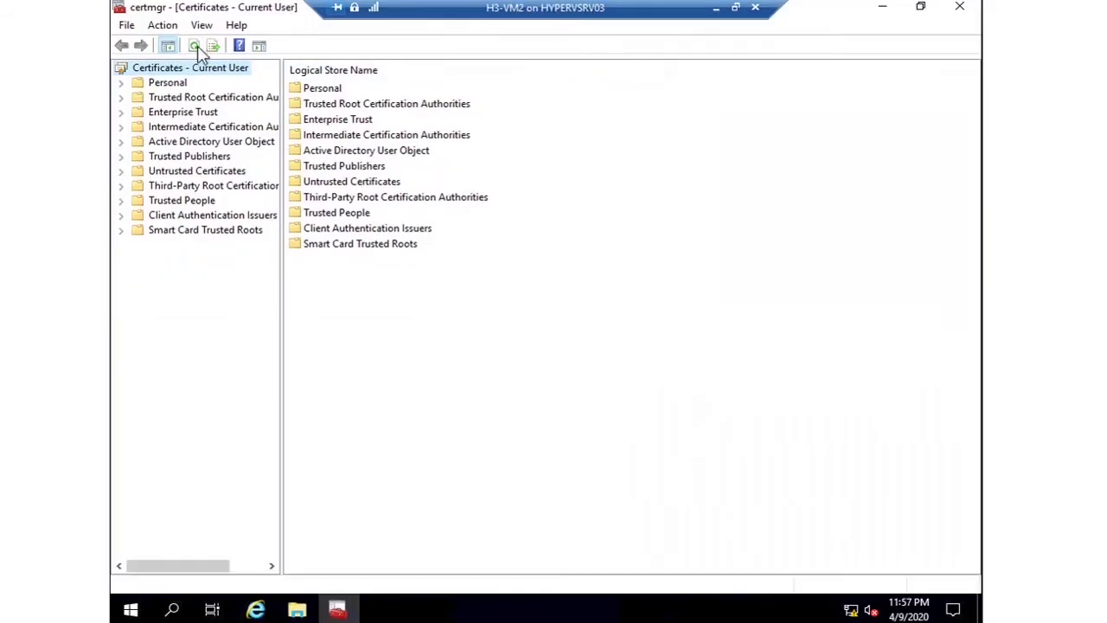
left_click(177, 99)
double_click(337, 102)
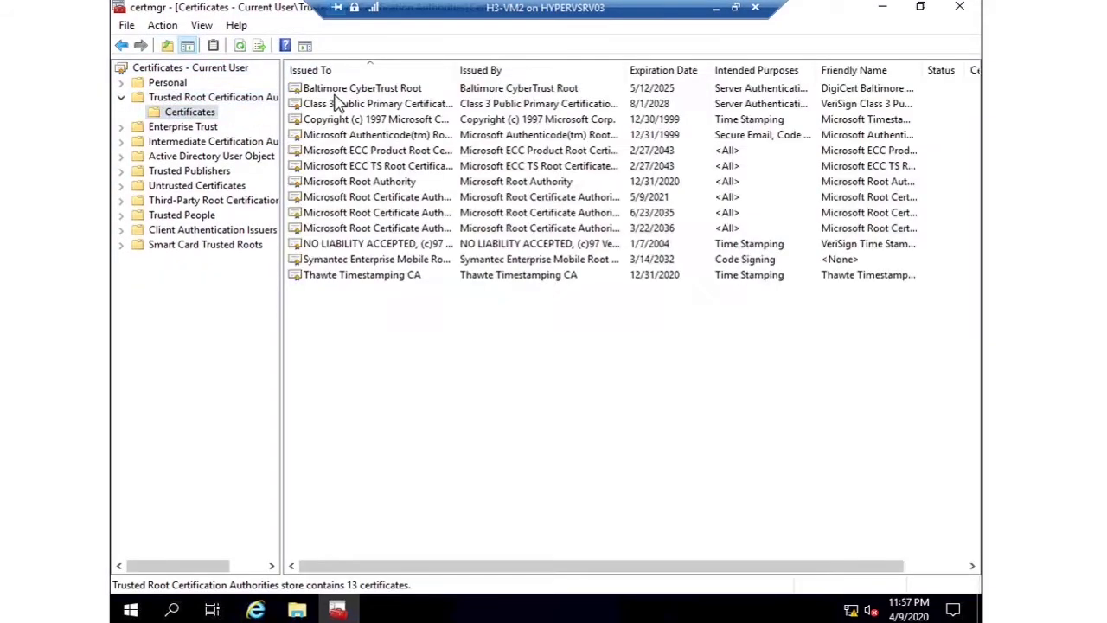
left_click_drag(381, 352, 374, 92)
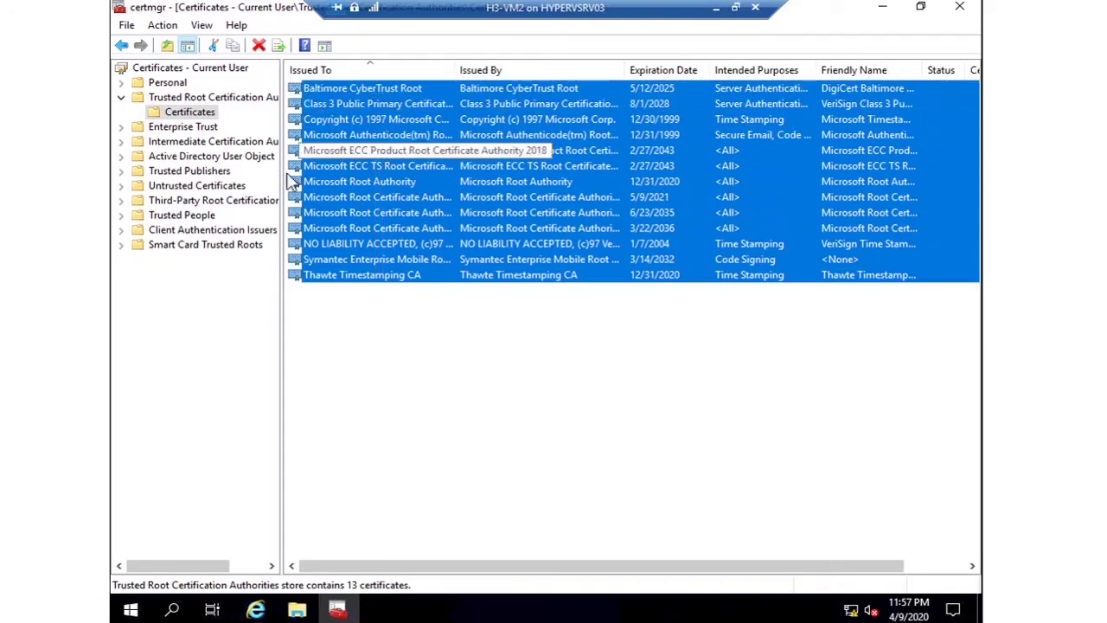
left_click(393, 391)
left_click_drag(396, 322, 395, 79)
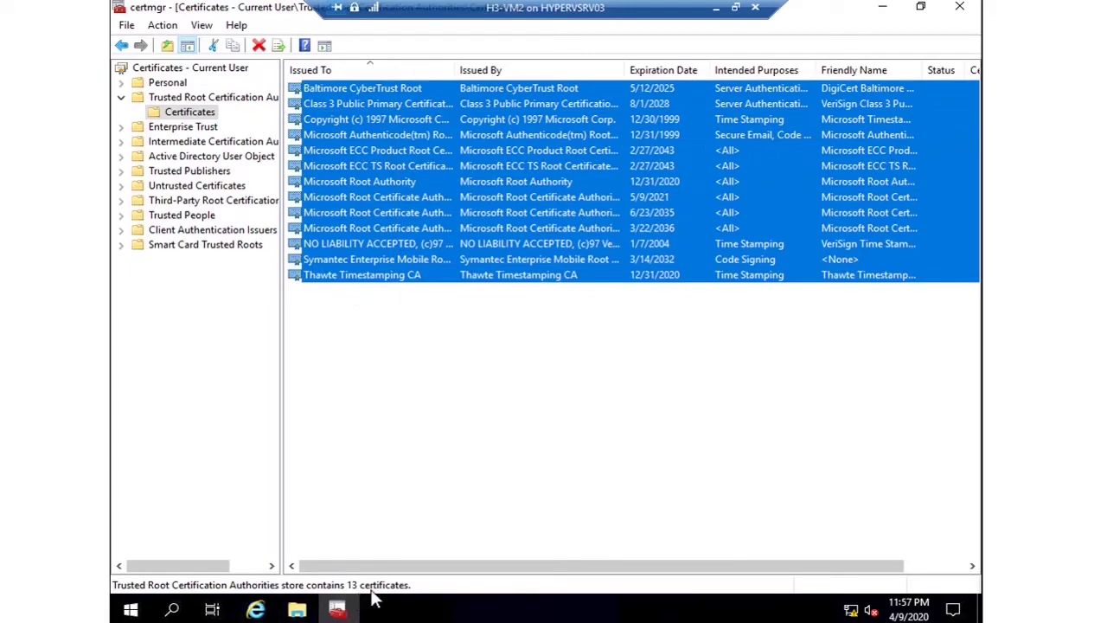
left_click(545, 362)
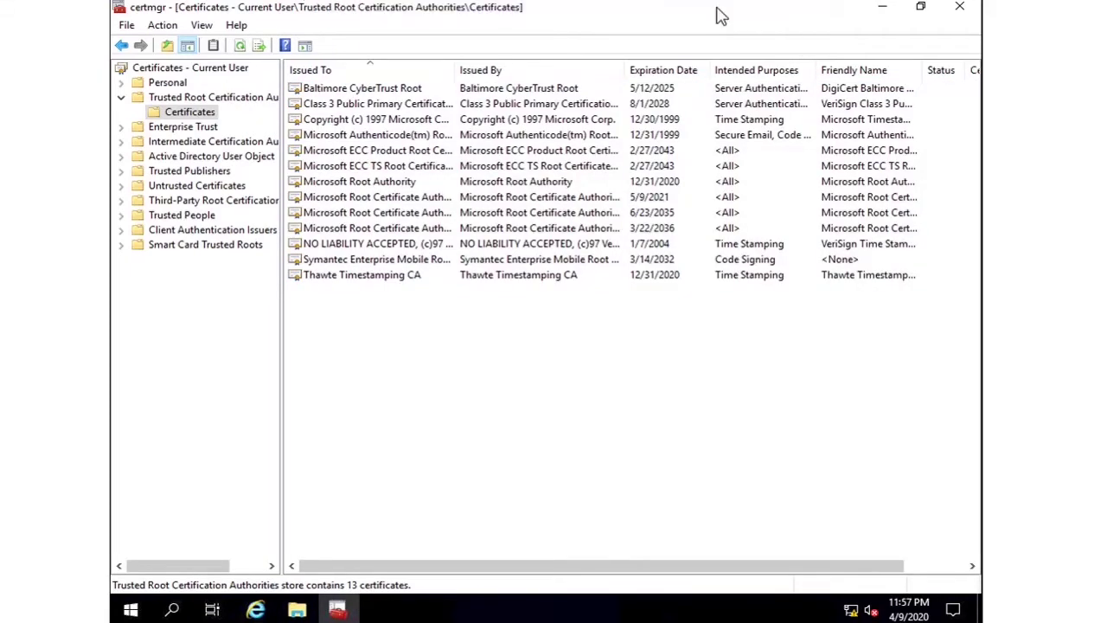
Switch to the H3-VM1 session and minimize the Certification Authority console
left_click(718, 8)
mouse_move(156, 608)
left_click(123, 556)
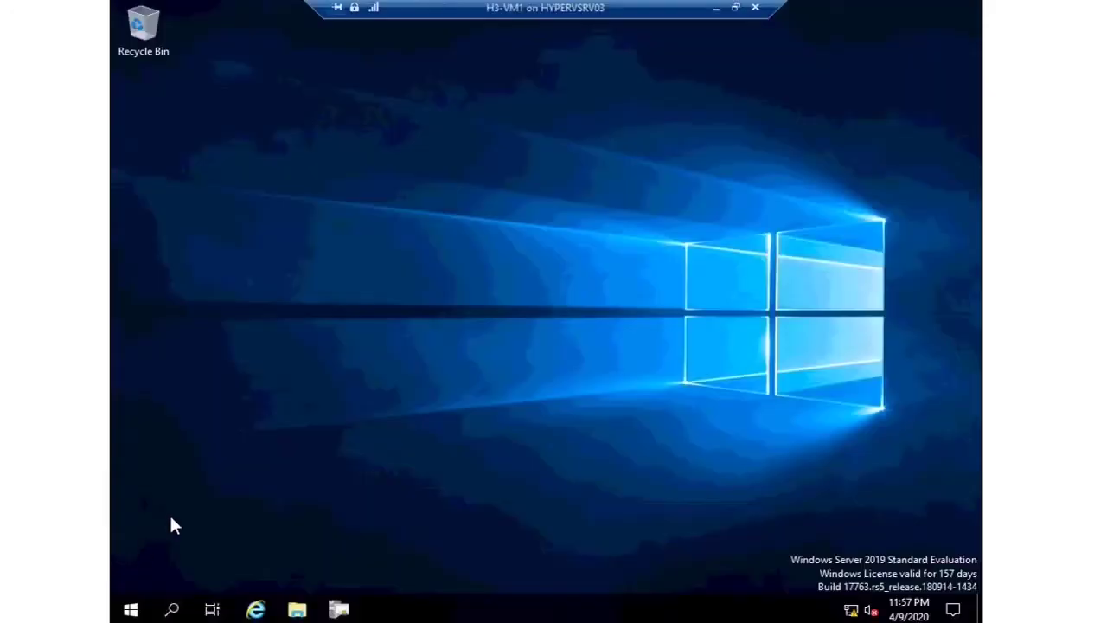
left_click(338, 609)
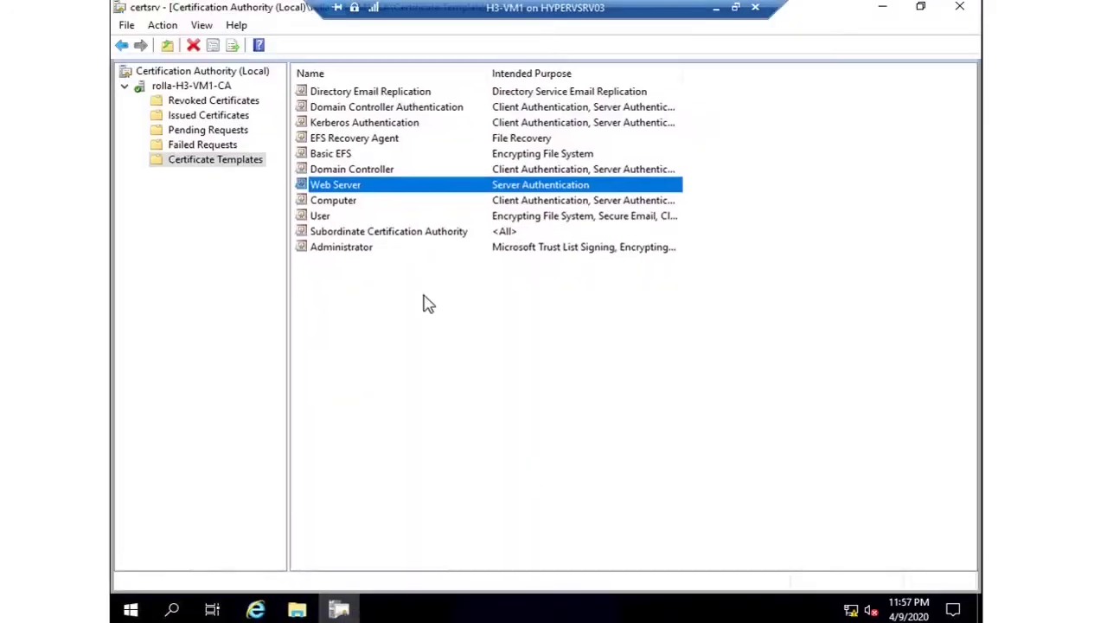
left_click(882, 8)
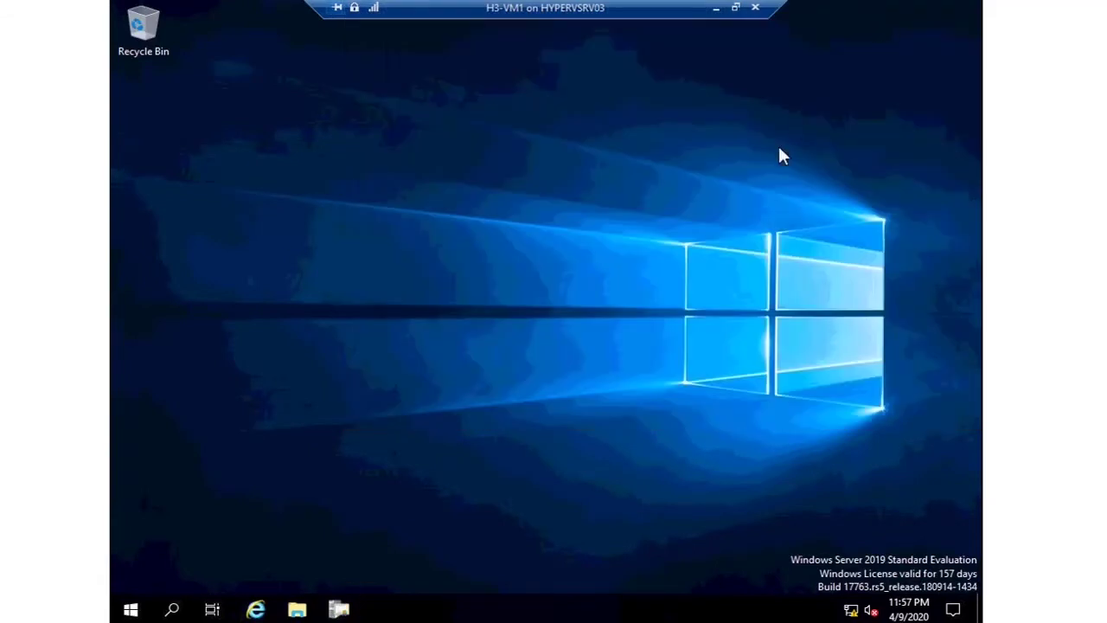
Launch an administrator Command Prompt on H3-VM2 and run gpupdate /force
key("super+r")
type("c")
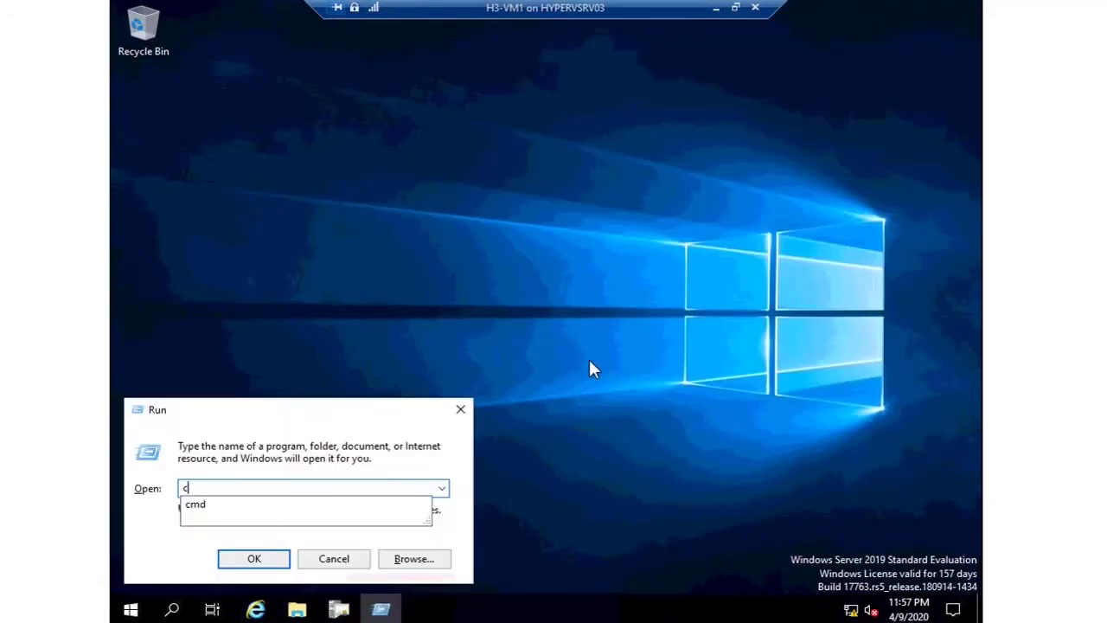
type("md")
key("Return")
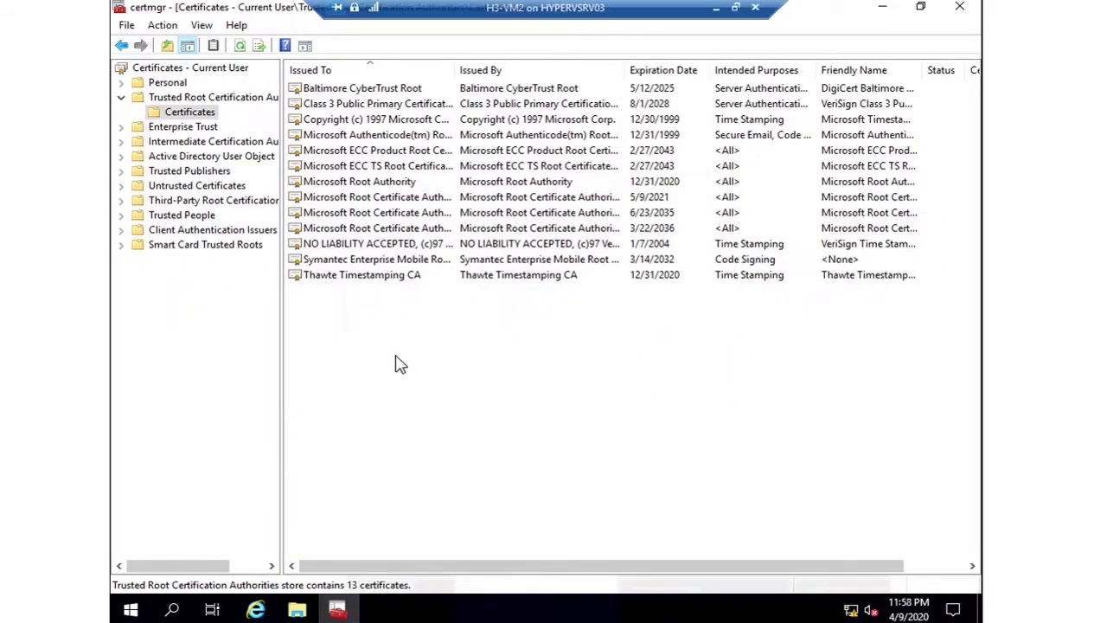
key("super+r")
type("cmd")
key("Return")
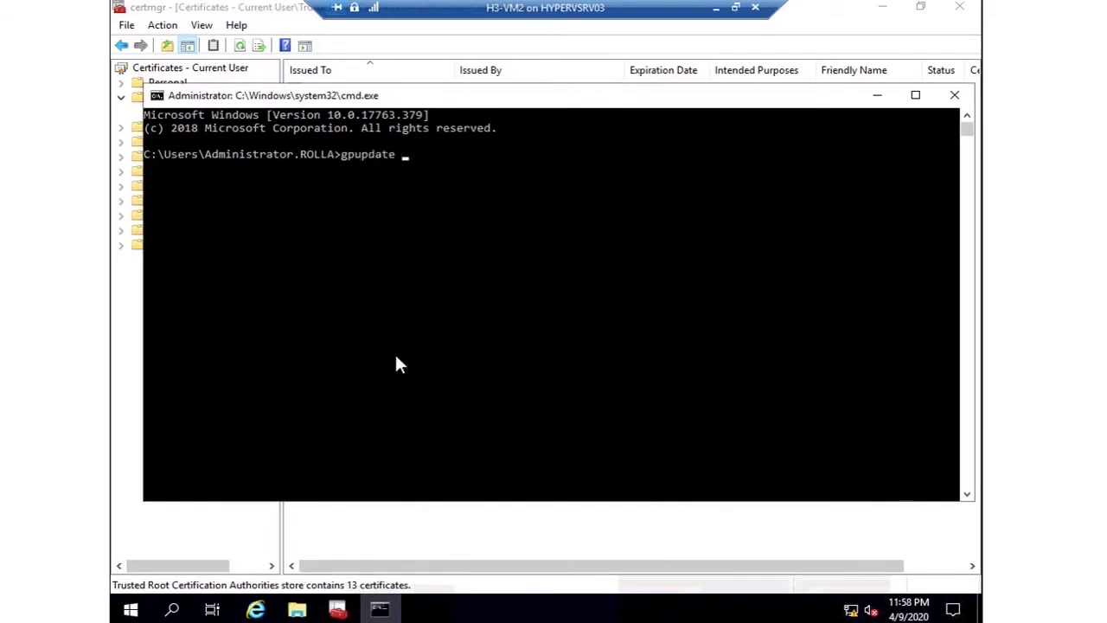
type("gpupdate /force")
key("Return")
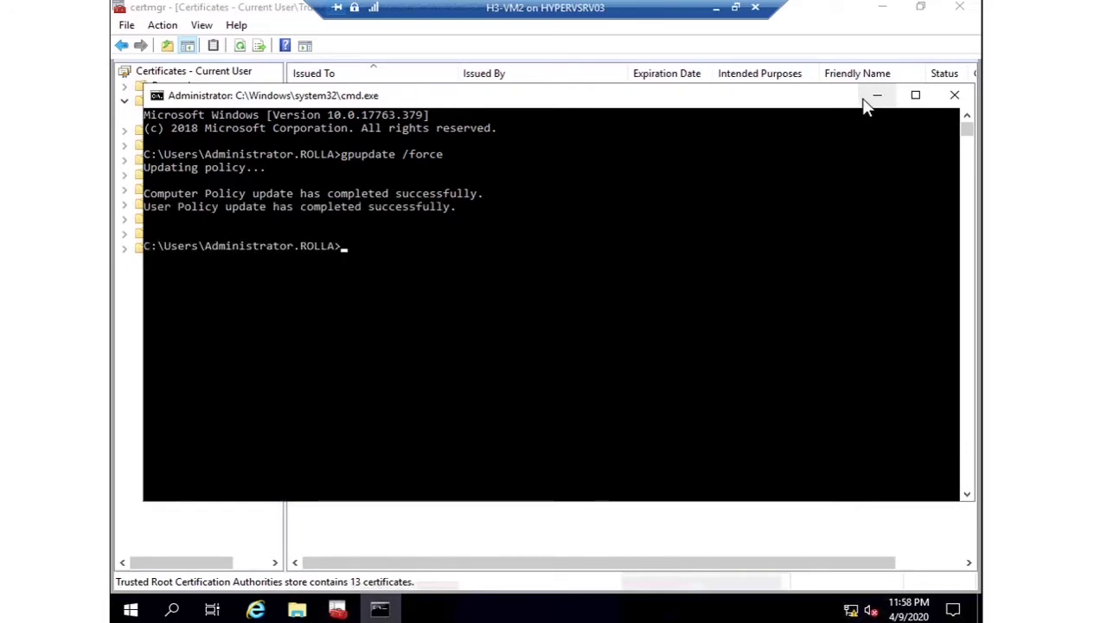
Refresh Trusted Root Certification Authorities to verify rolla-H3-VM1-CA, then close the CA console
left_click(875, 96)
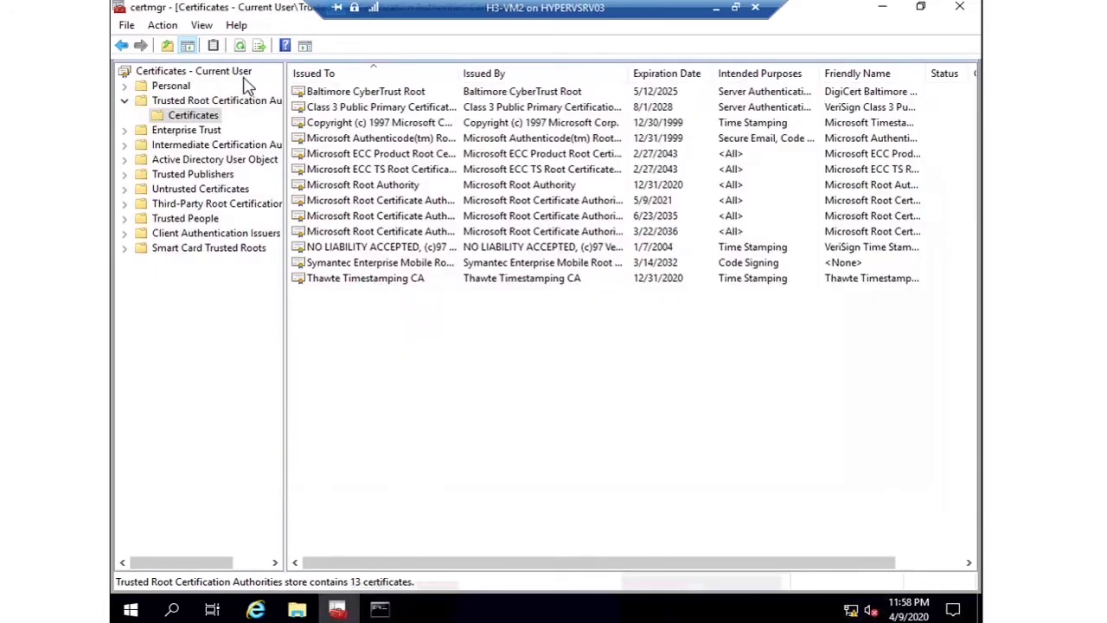
left_click(237, 46)
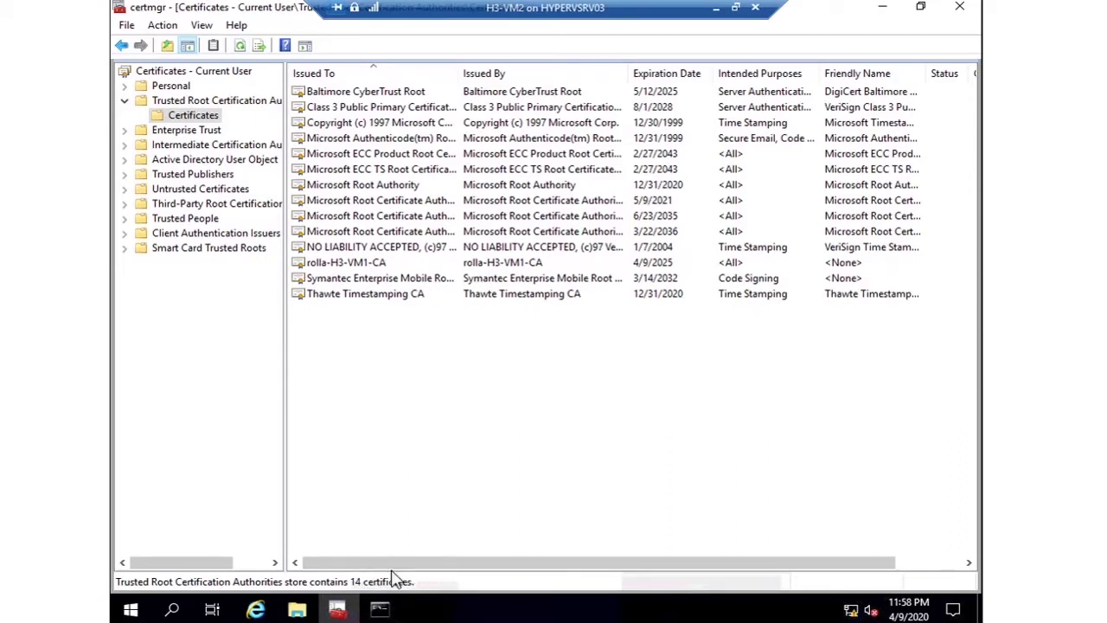
left_click(359, 265)
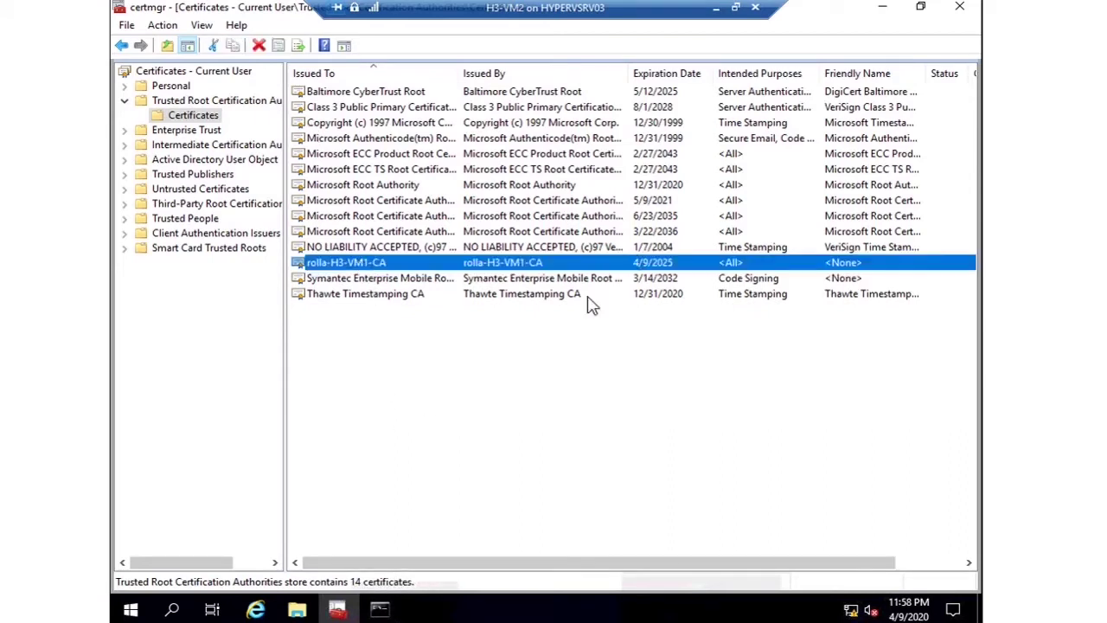
left_click(884, 9)
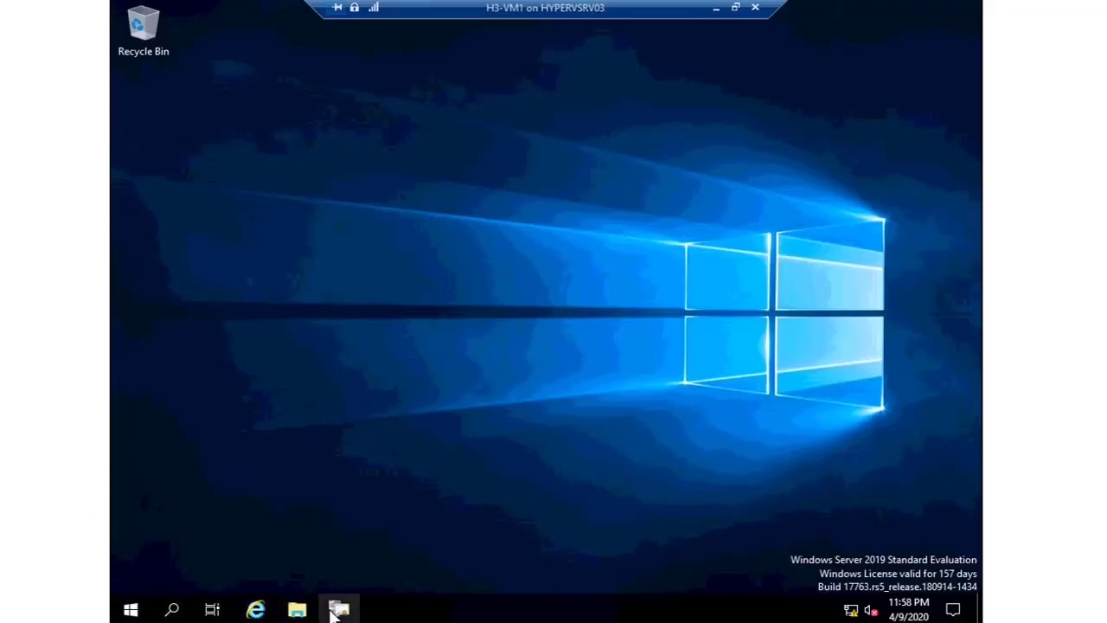
left_click(337, 611)
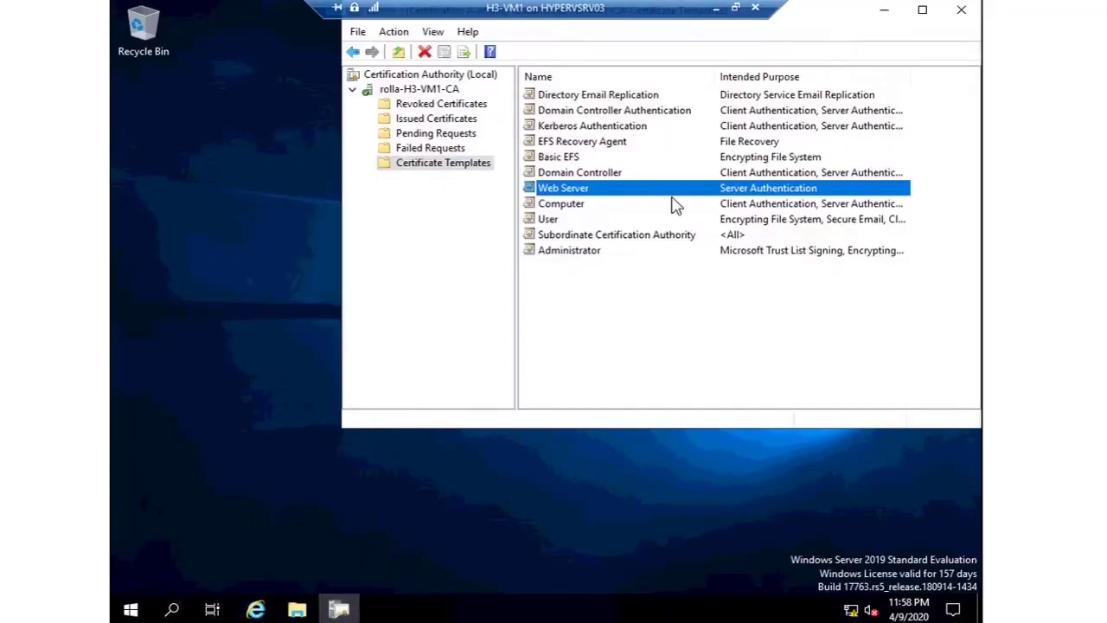
left_click(960, 12)
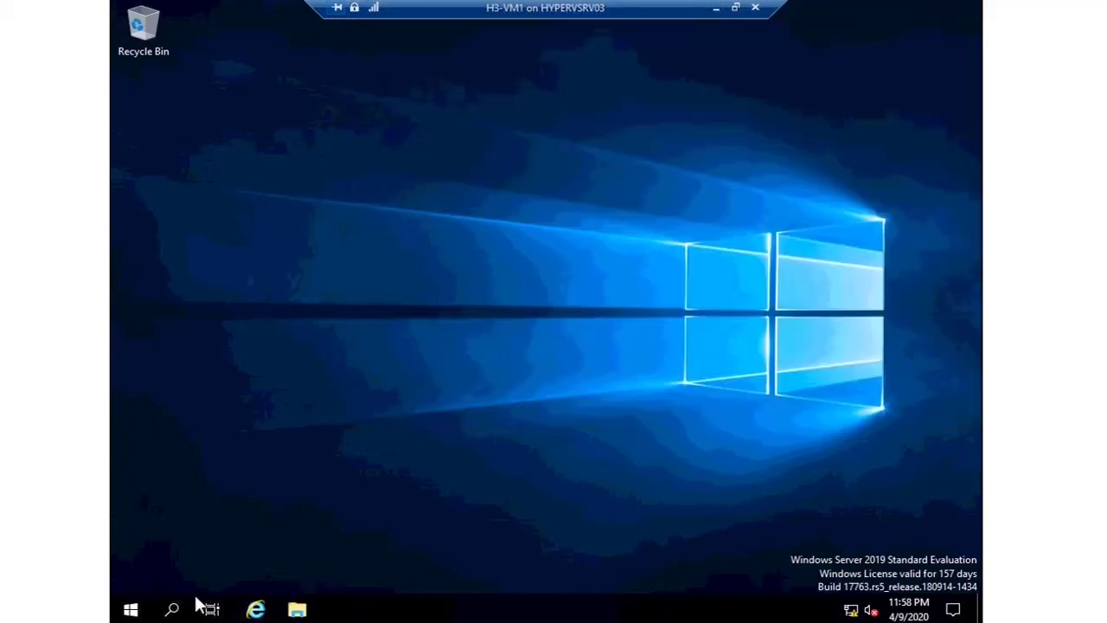
Open Server Manager and advance the Add Roles and Features wizard to server roles
left_click(131, 609)
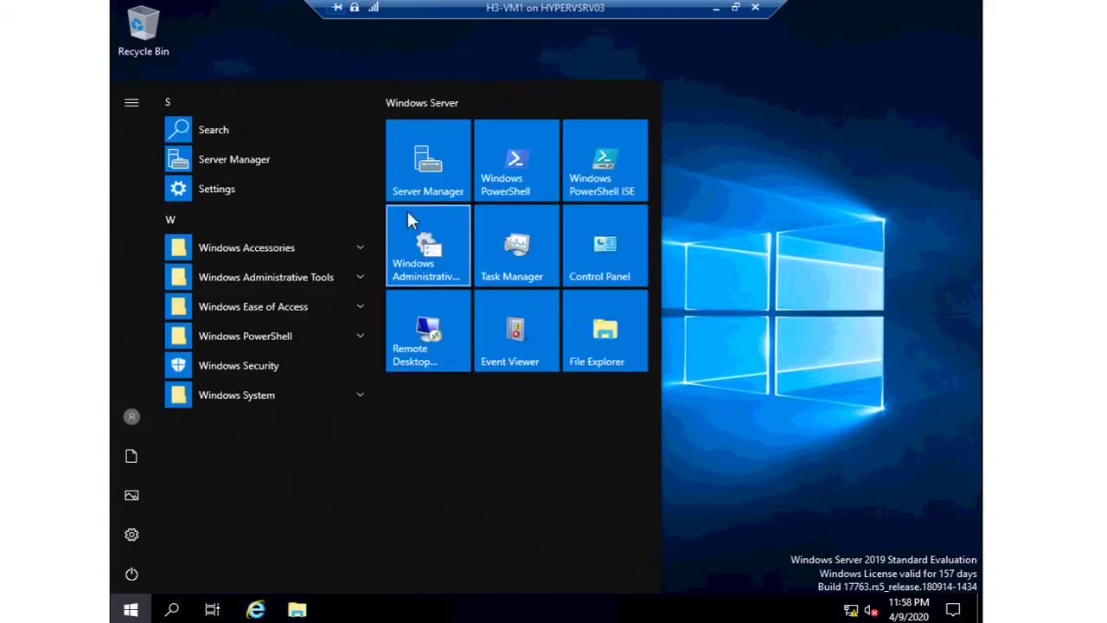
left_click(419, 173)
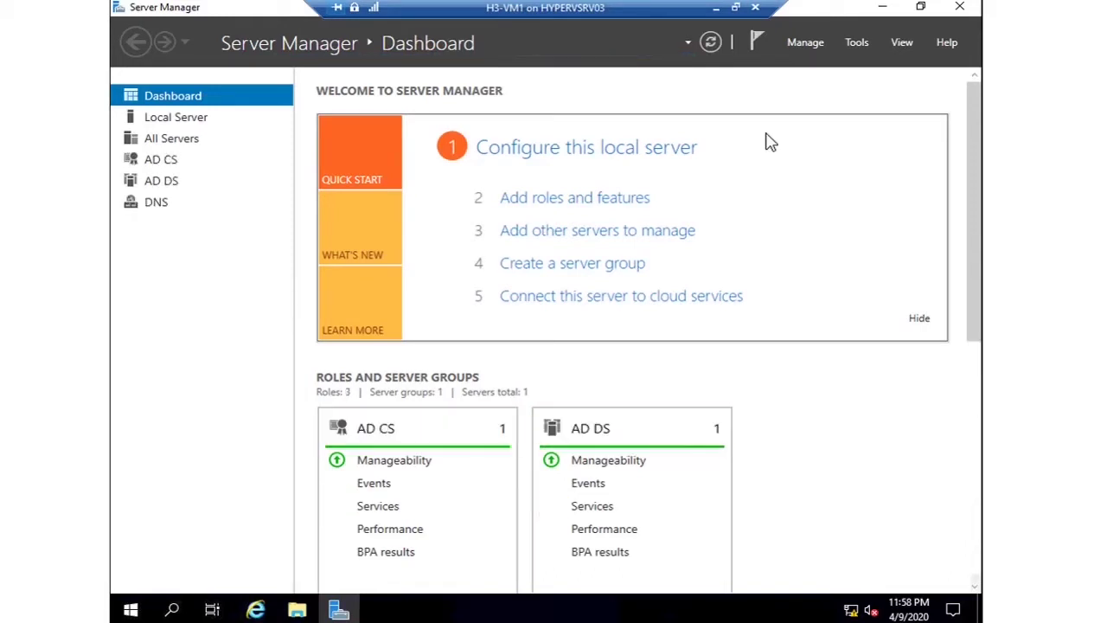
left_click(610, 199)
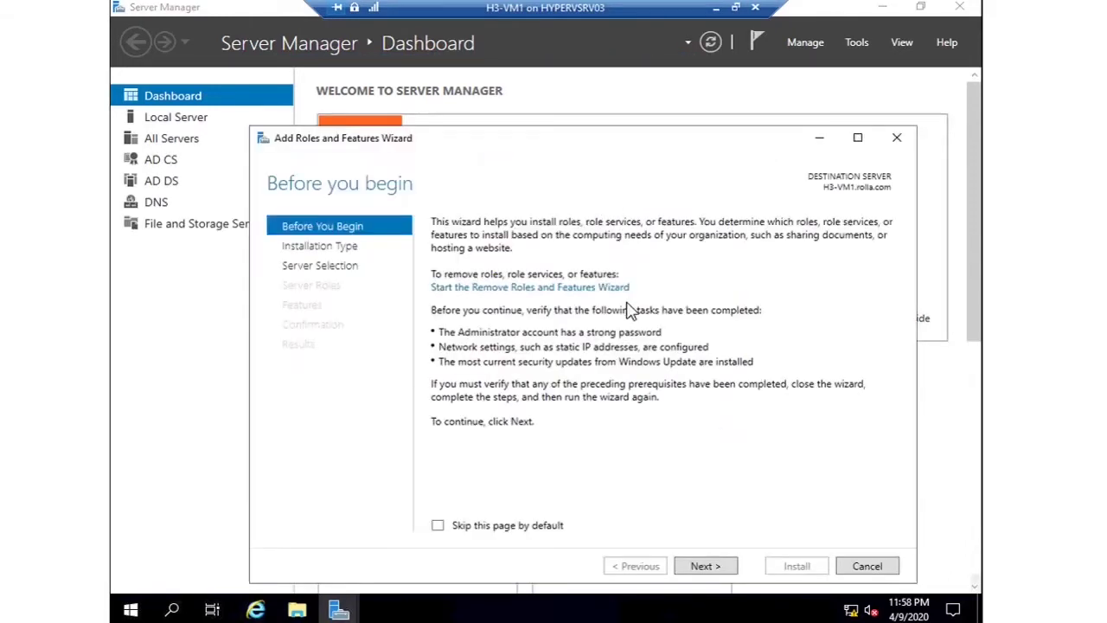
left_click(708, 566)
left_click(709, 565)
left_click(708, 566)
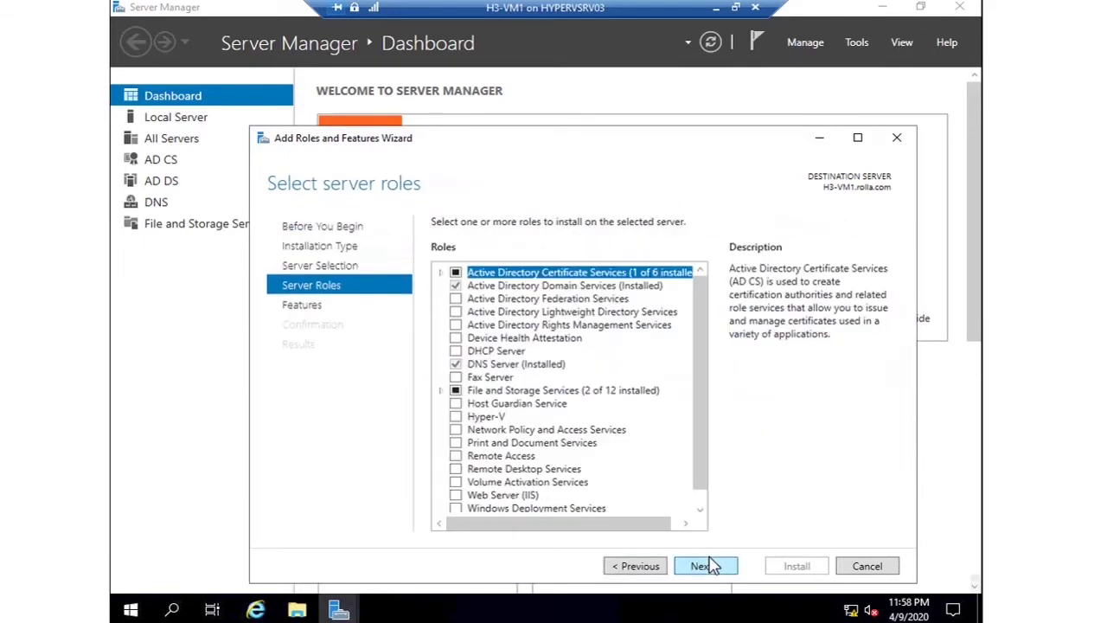
Select Certification Authority Web Enrollment with its required Web Server (IIS) features and install
left_click(439, 272)
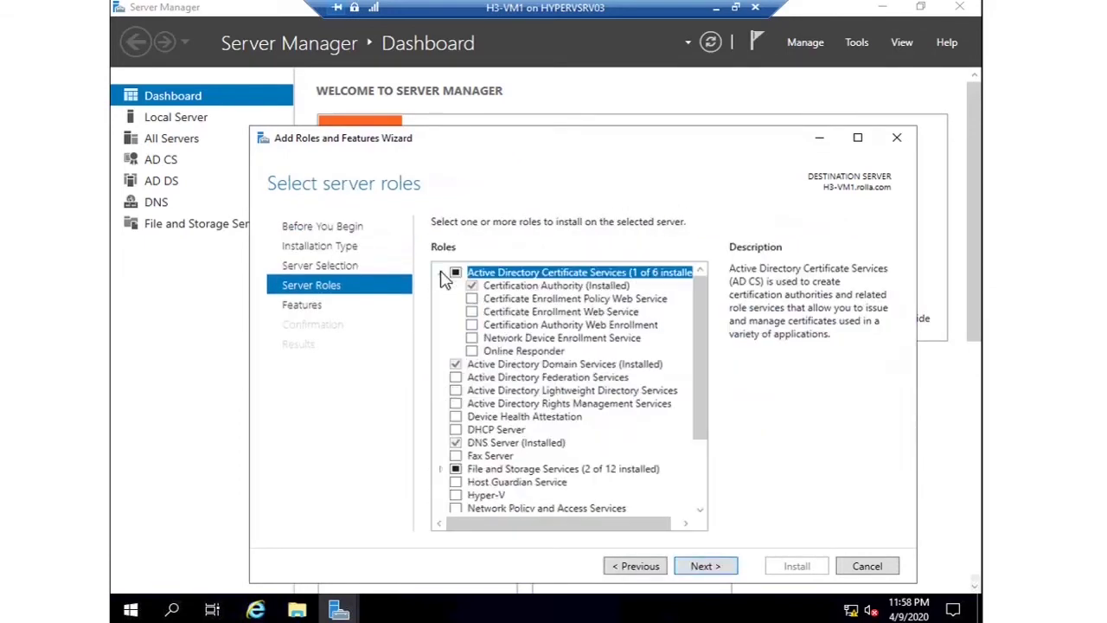
left_click(472, 325)
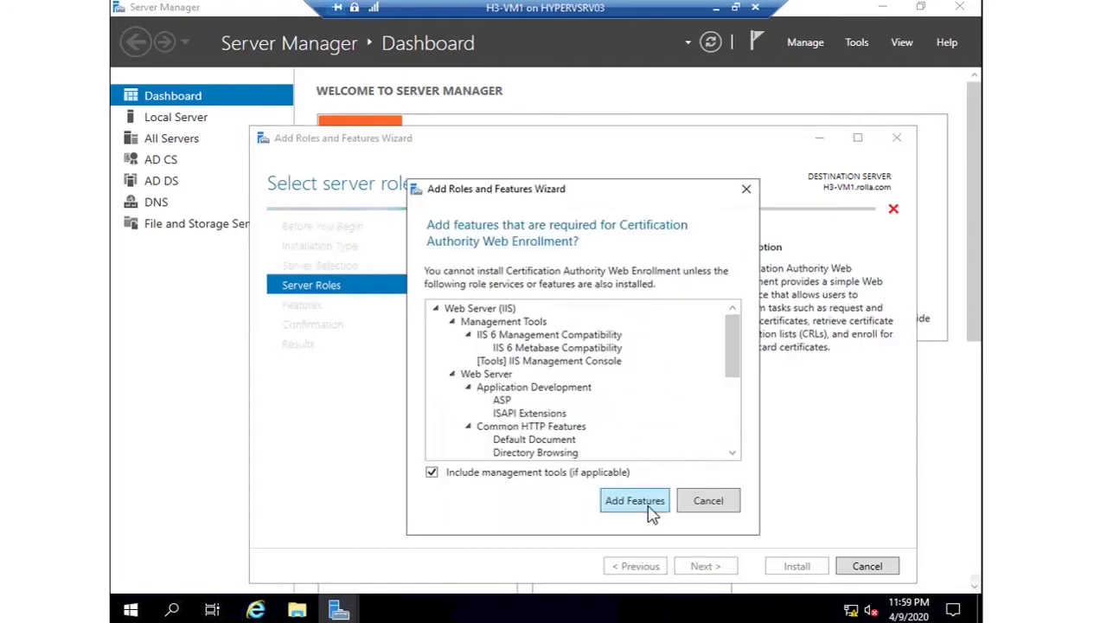
left_click(649, 505)
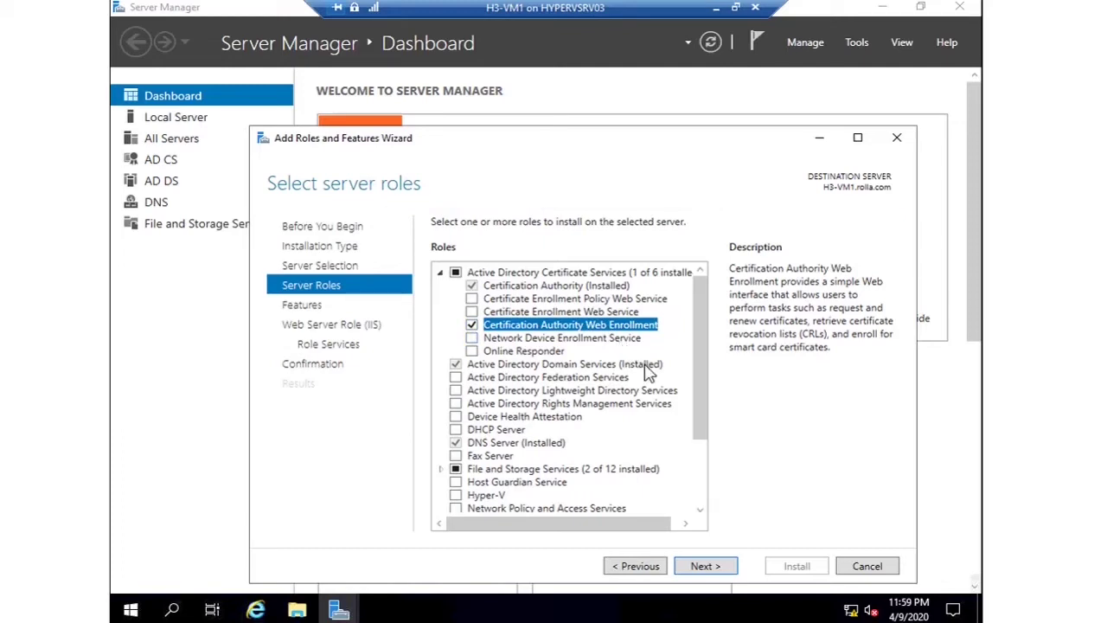
left_click(705, 566)
left_click(728, 571)
left_click(728, 570)
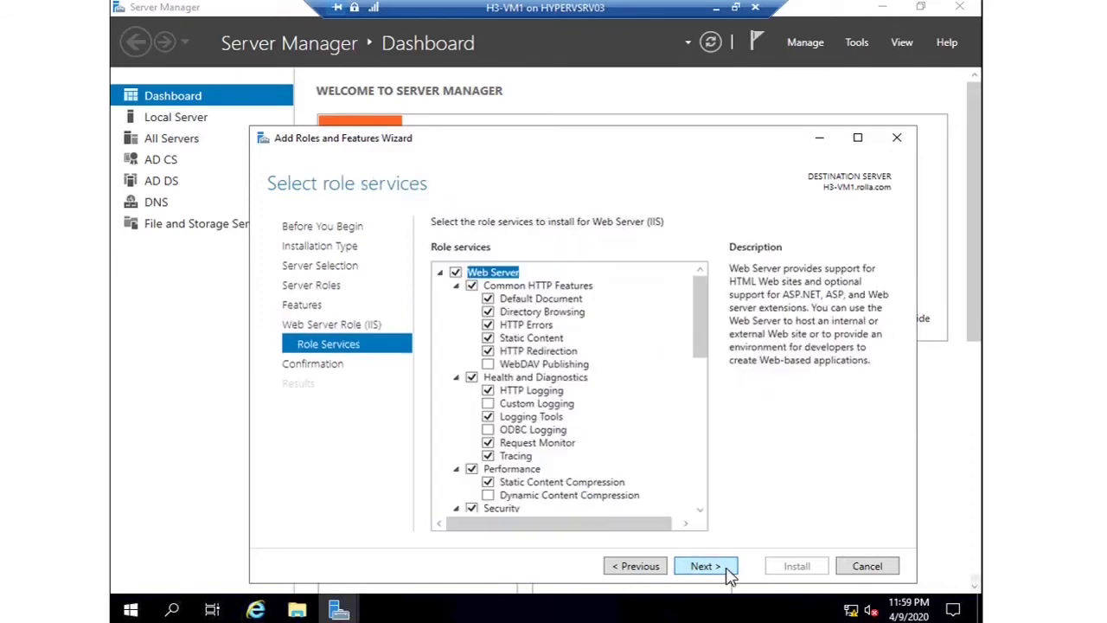
left_click(727, 571)
left_click(817, 566)
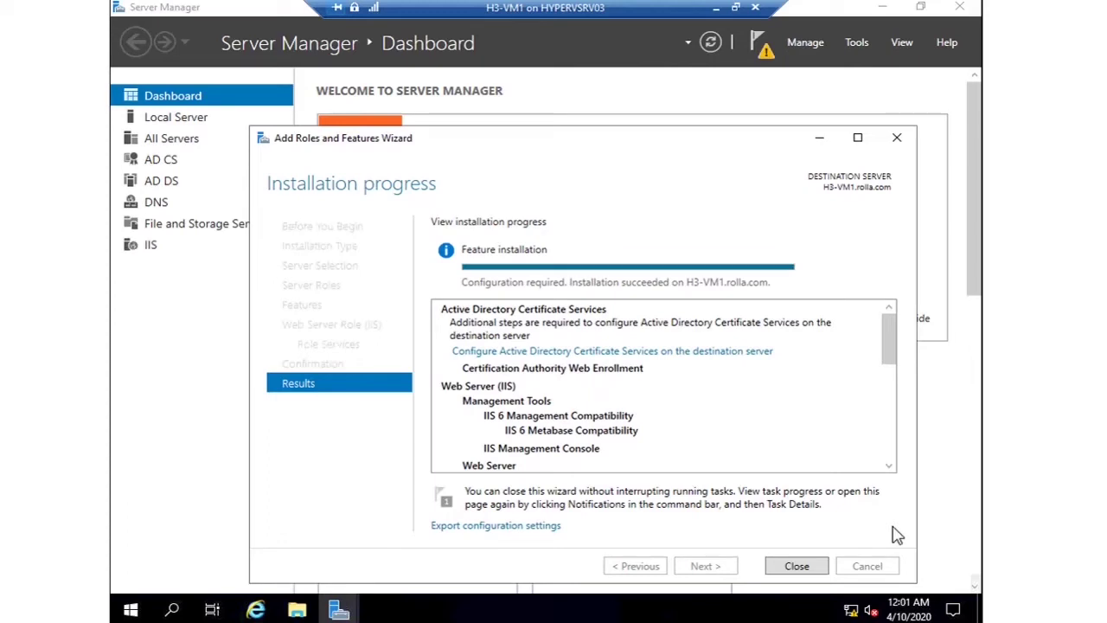
Configure CA Web Enrollment through the post-deployment AD CS wizard, then close Server Manager
left_click(797, 565)
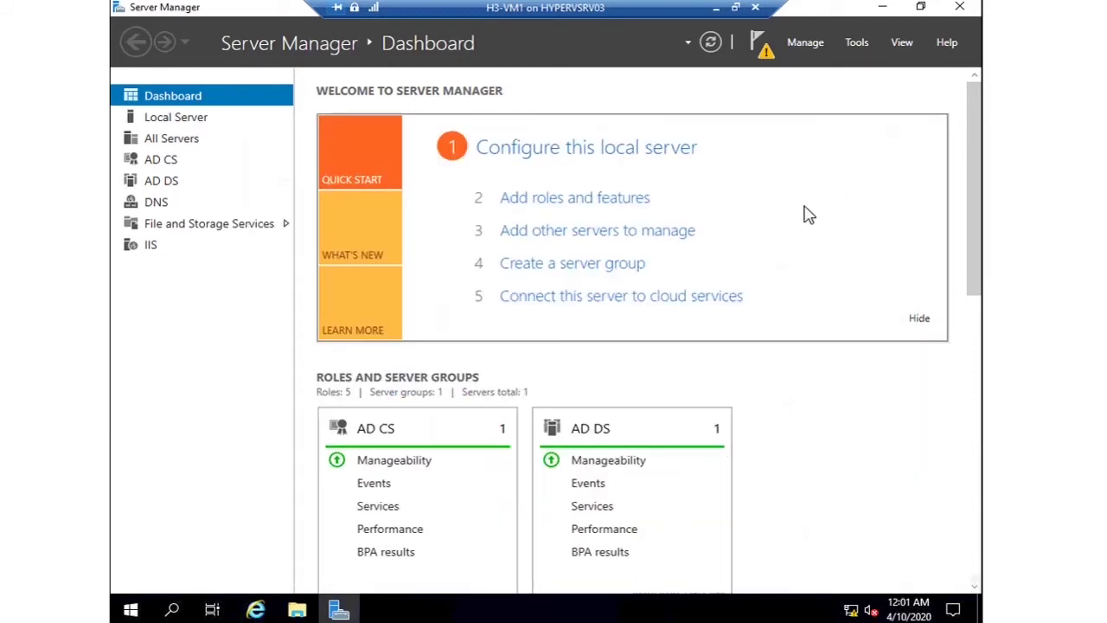
left_click(763, 52)
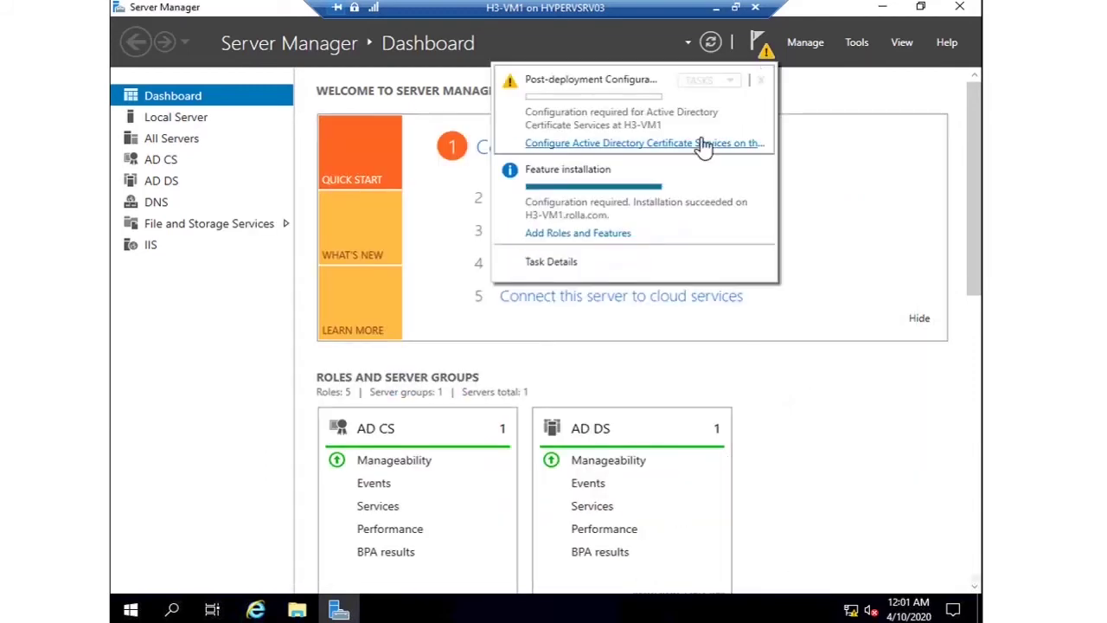
left_click(703, 142)
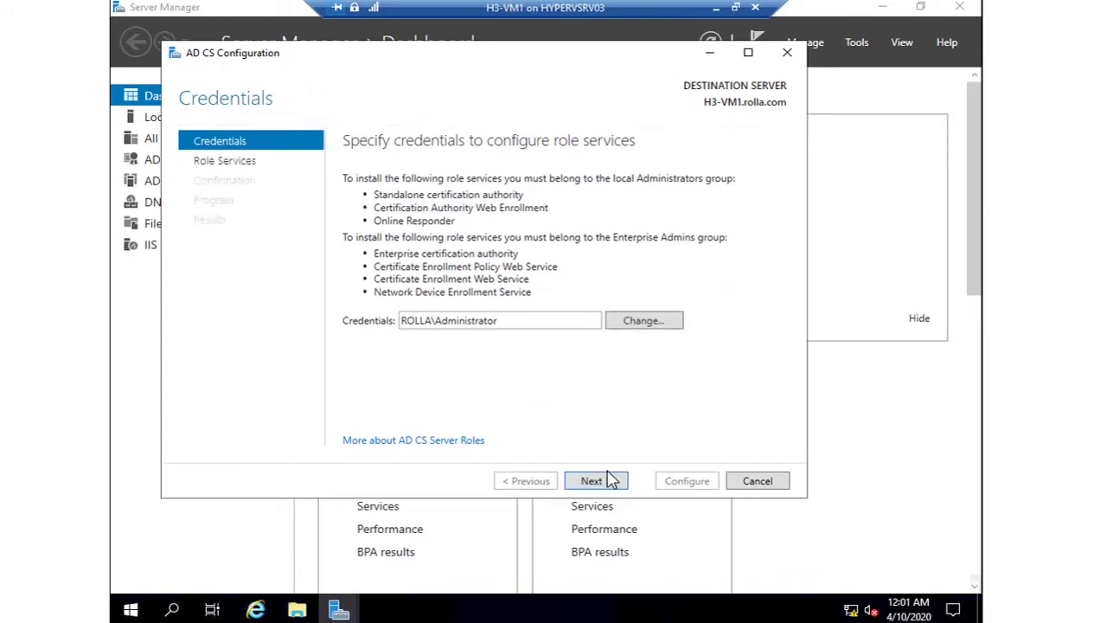
left_click(595, 480)
left_click(349, 193)
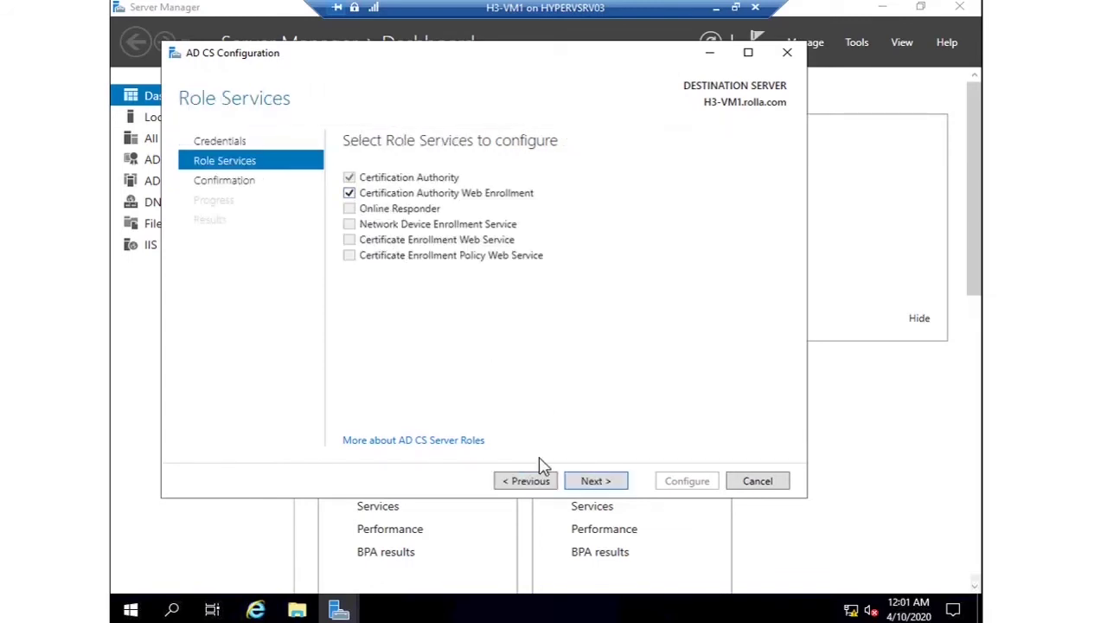
left_click(619, 484)
left_click(697, 482)
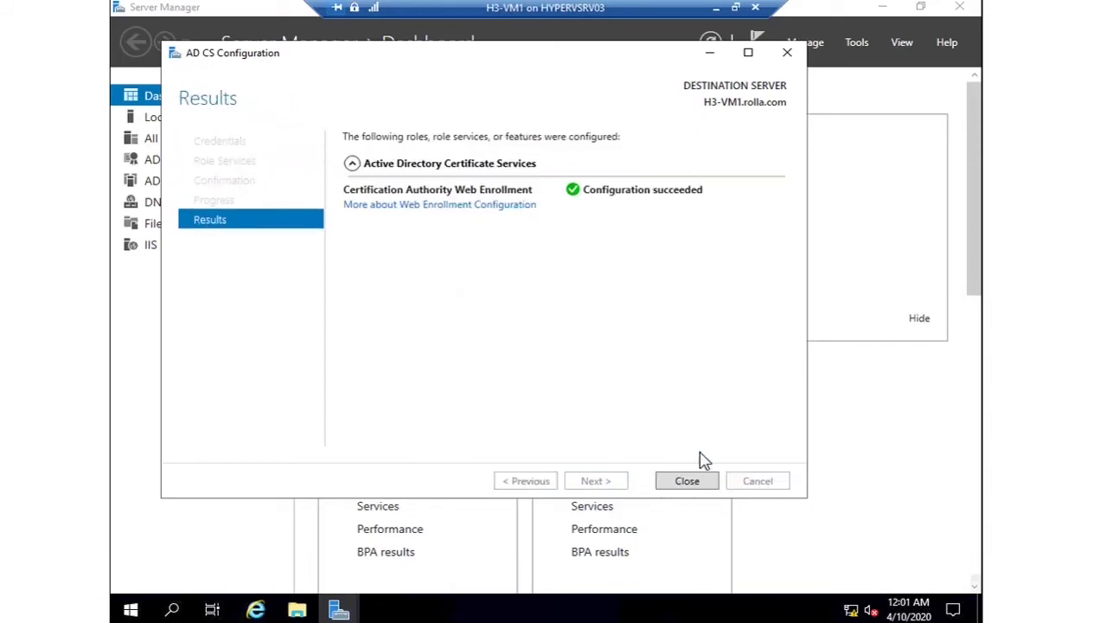
left_click(687, 480)
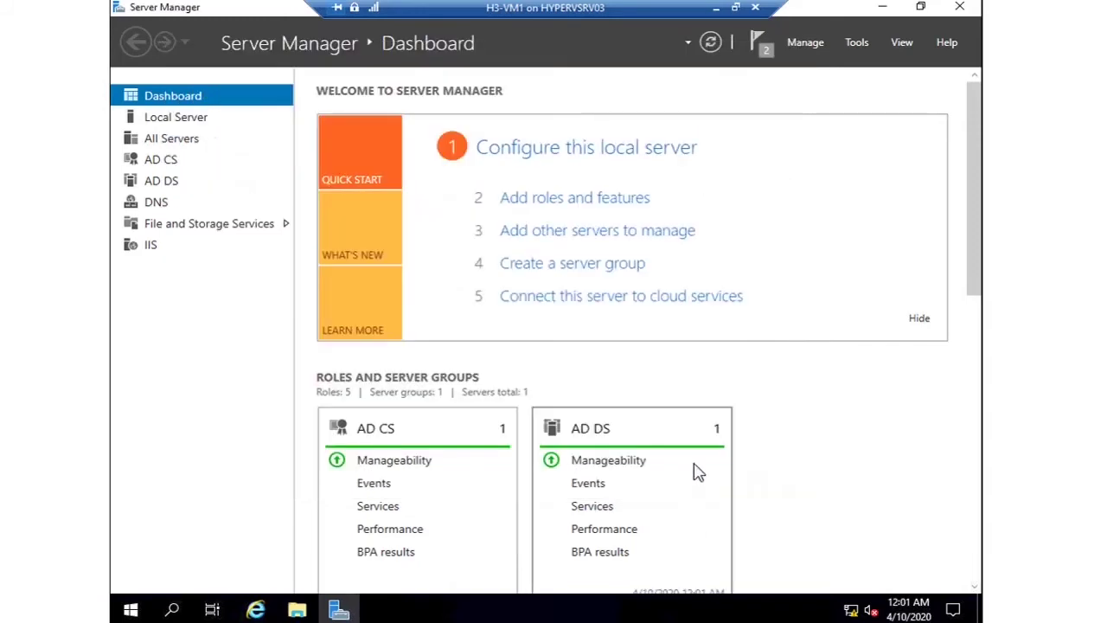
left_click(959, 6)
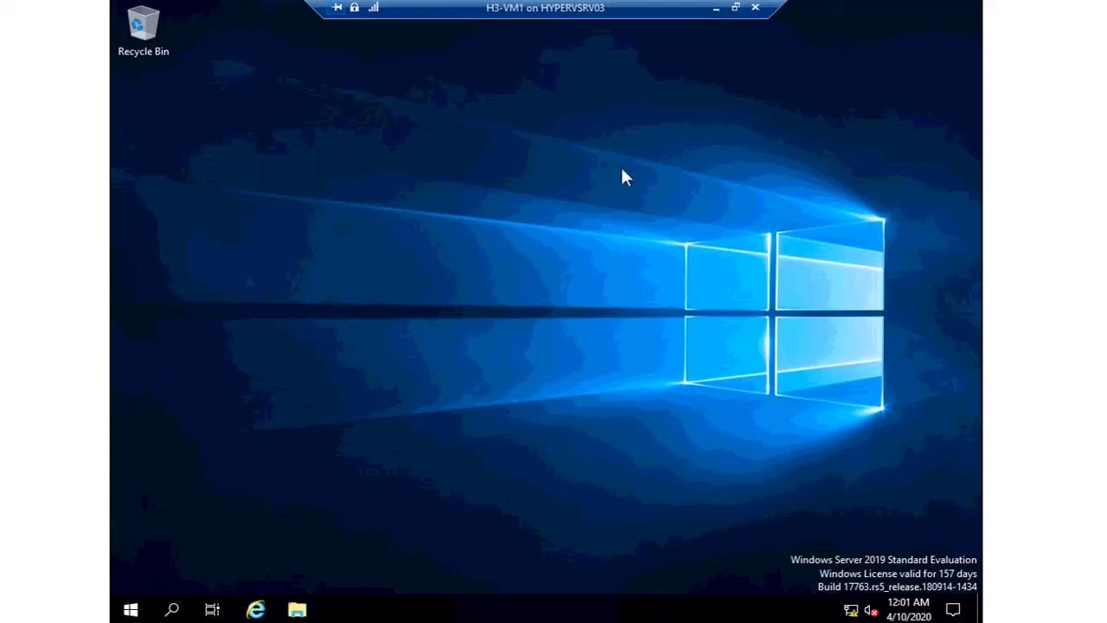
Run ipconfig on H3-VM1 to confirm IPv4 address 192.168.70.1
key("super+r")
type("cmd")
key("Return")
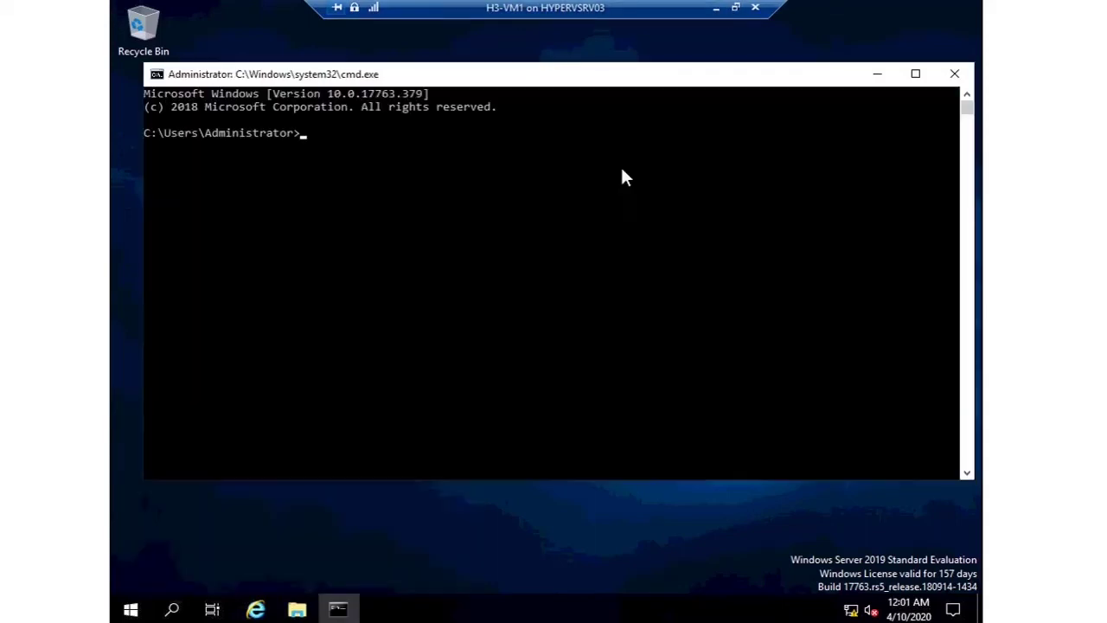
type("ipconfig")
key("Return")
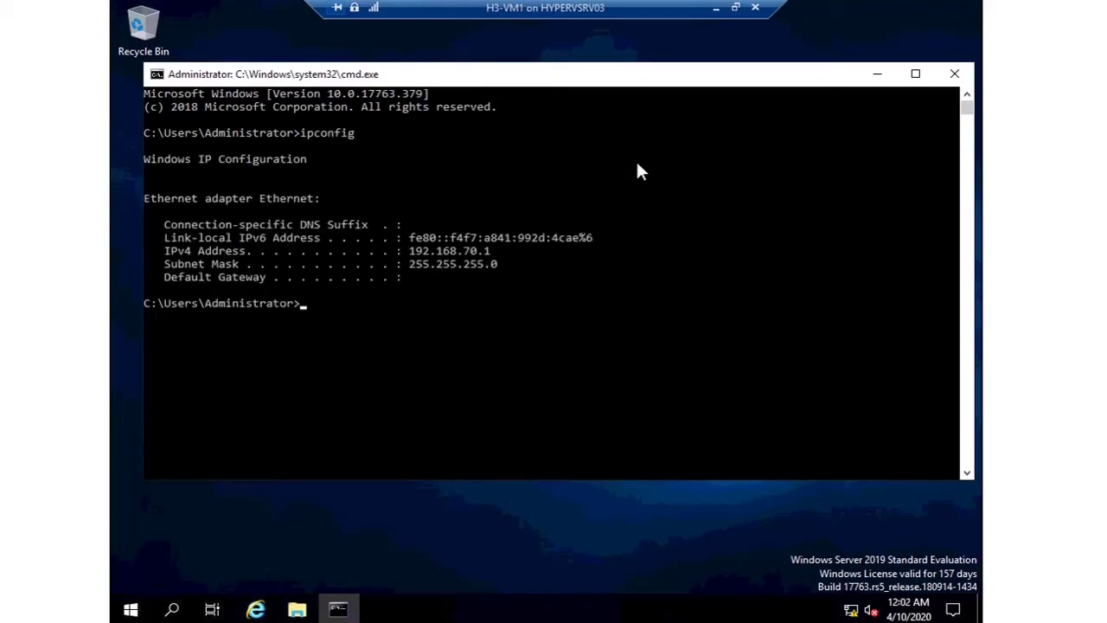
left_click(954, 74)
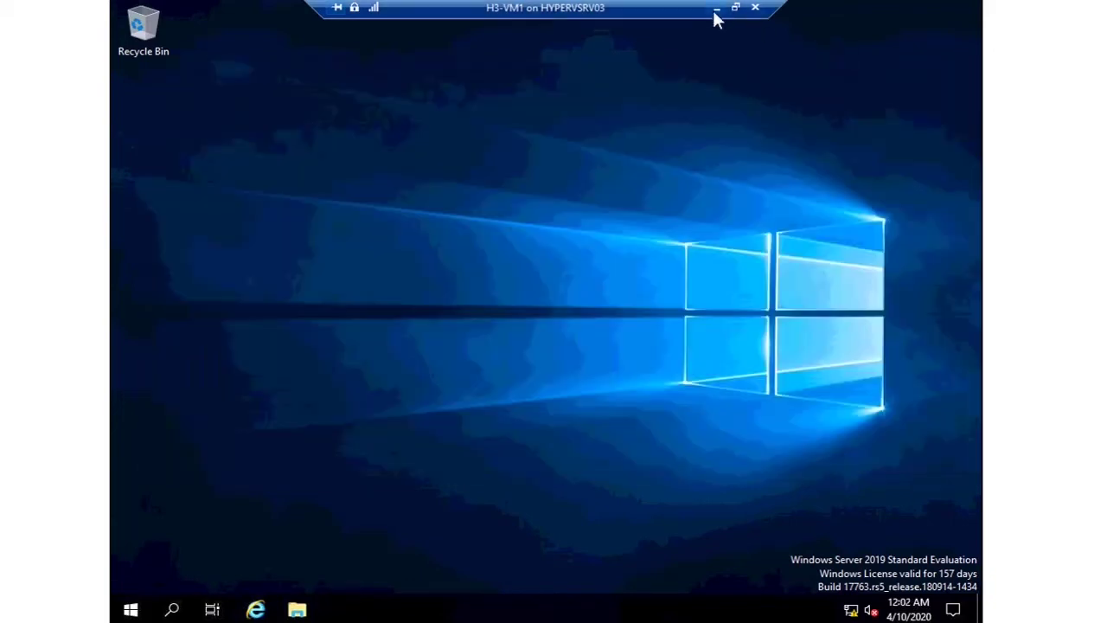
Switch to H3-VM2 and run ipconfig to confirm IPv4 address 192.168.70.2
left_click(715, 9)
mouse_move(152, 607)
left_click(205, 576)
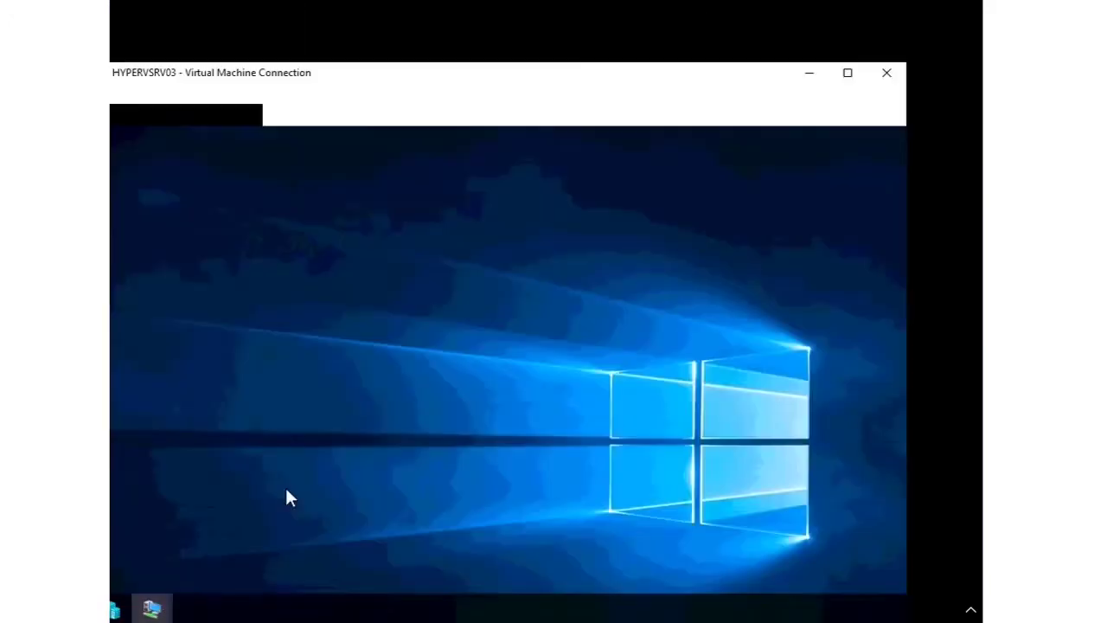
key("super+r")
type("cmd")
key("Return")
type("ipconfig")
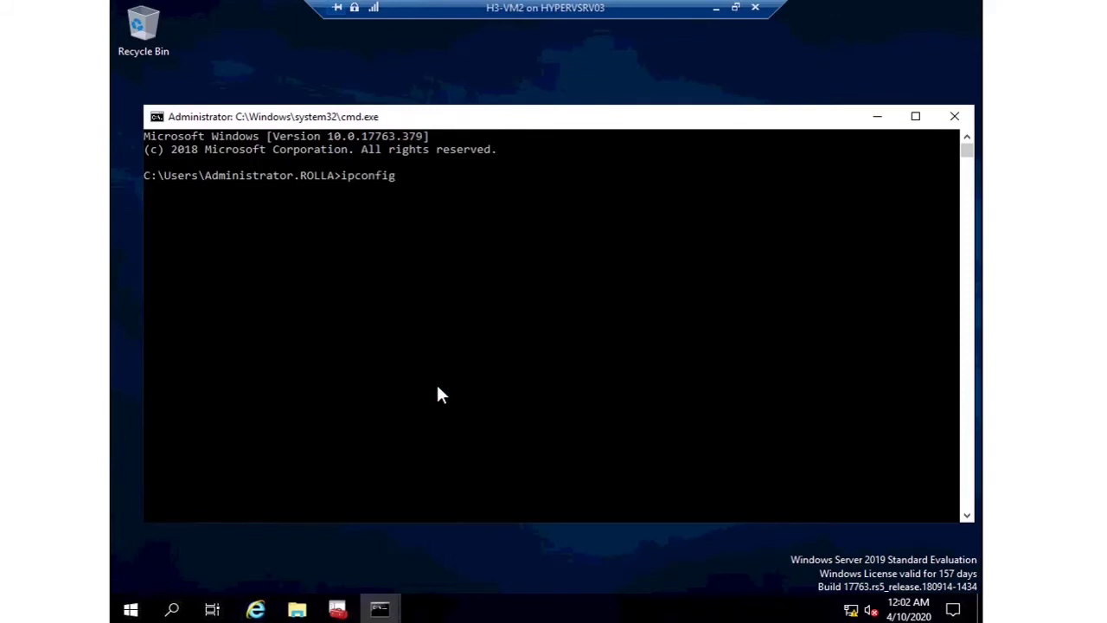
key("Return")
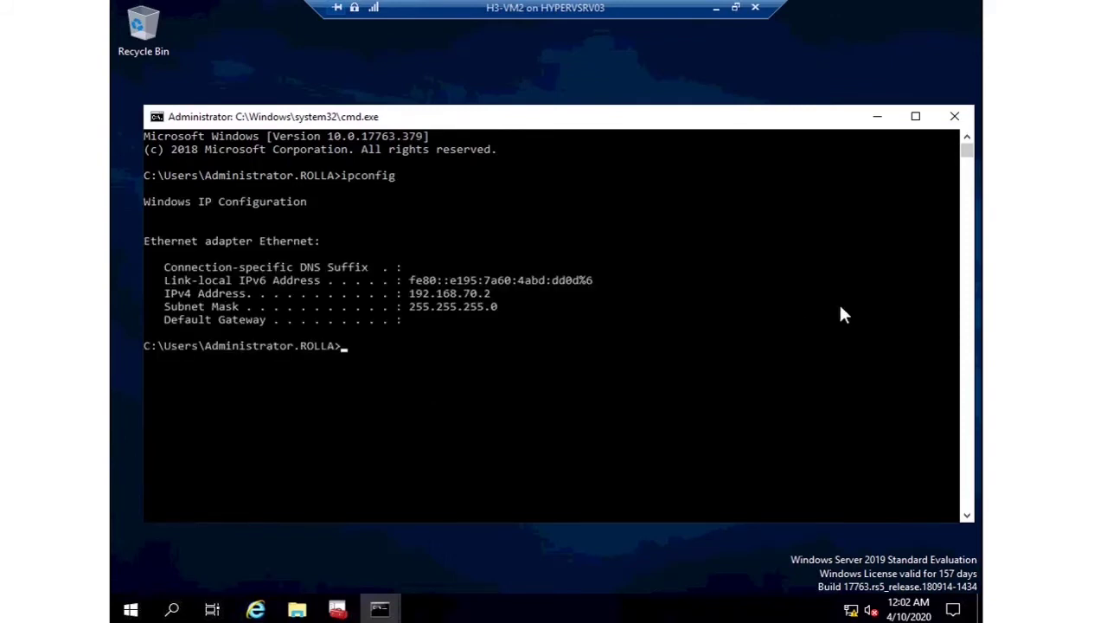
Open Server Manager on H3-VM2 and view the IIS page listing H3-VM2 at 192.168.70.2
left_click(954, 116)
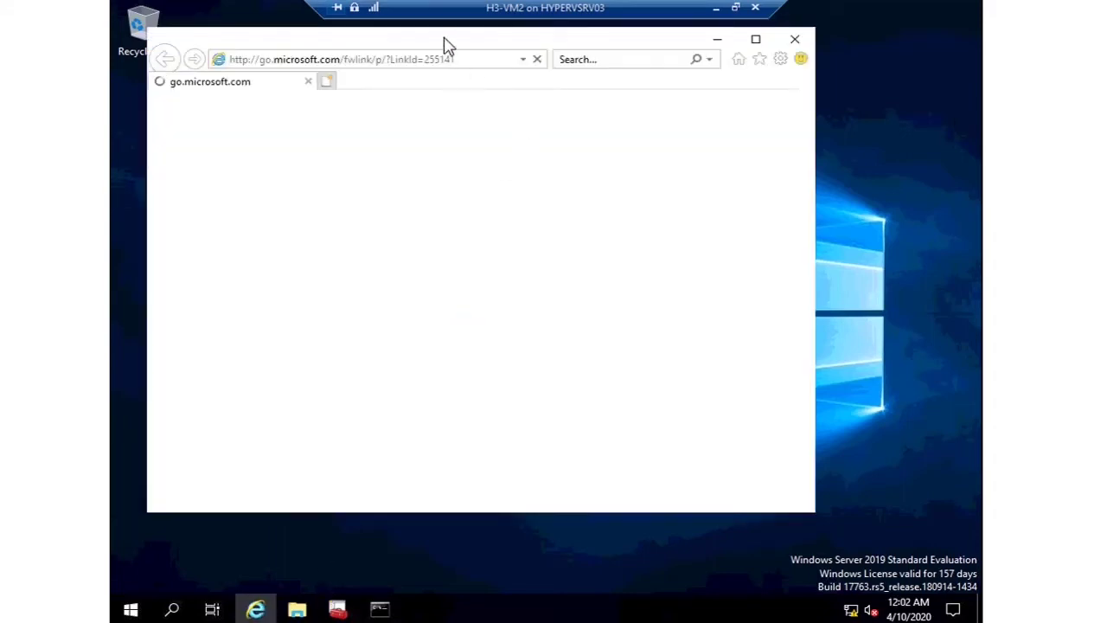
double_click(445, 42)
left_click(131, 610)
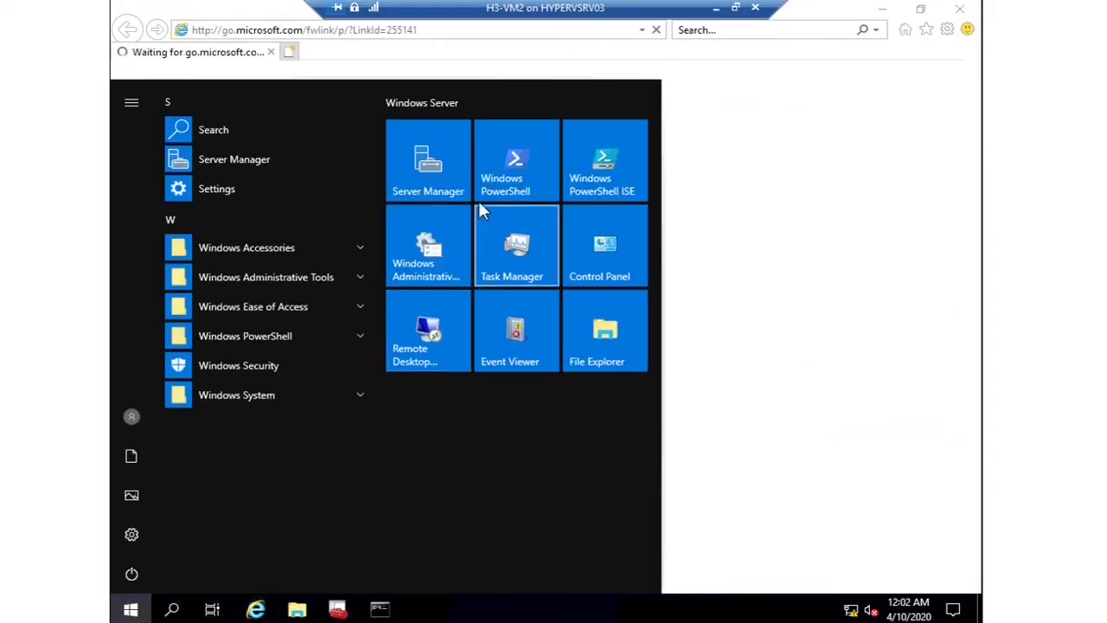
left_click(462, 189)
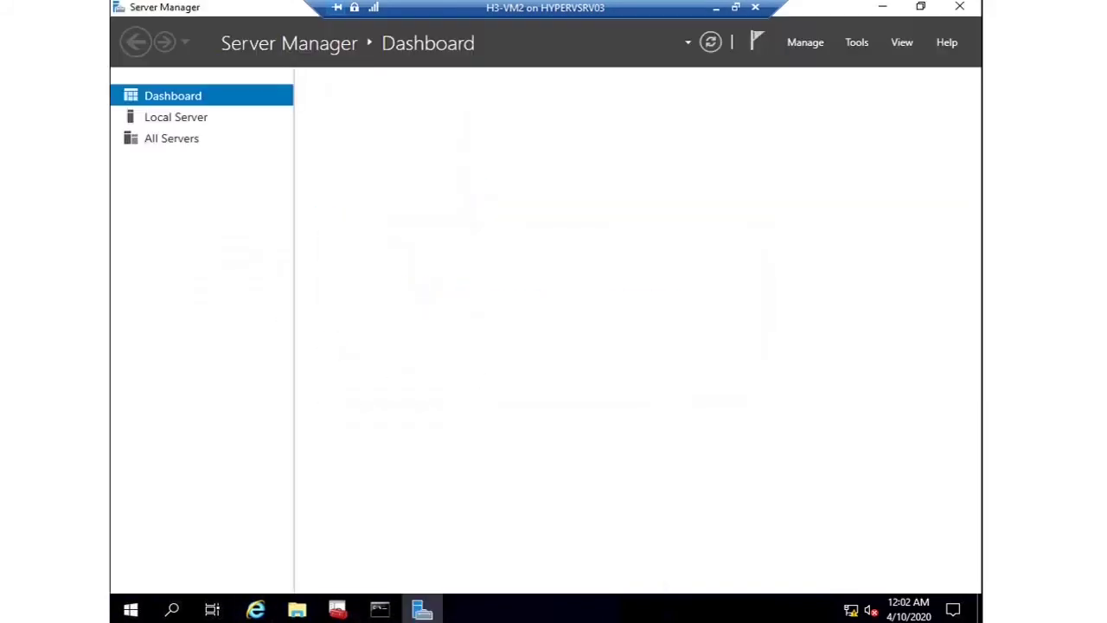
left_click(171, 140)
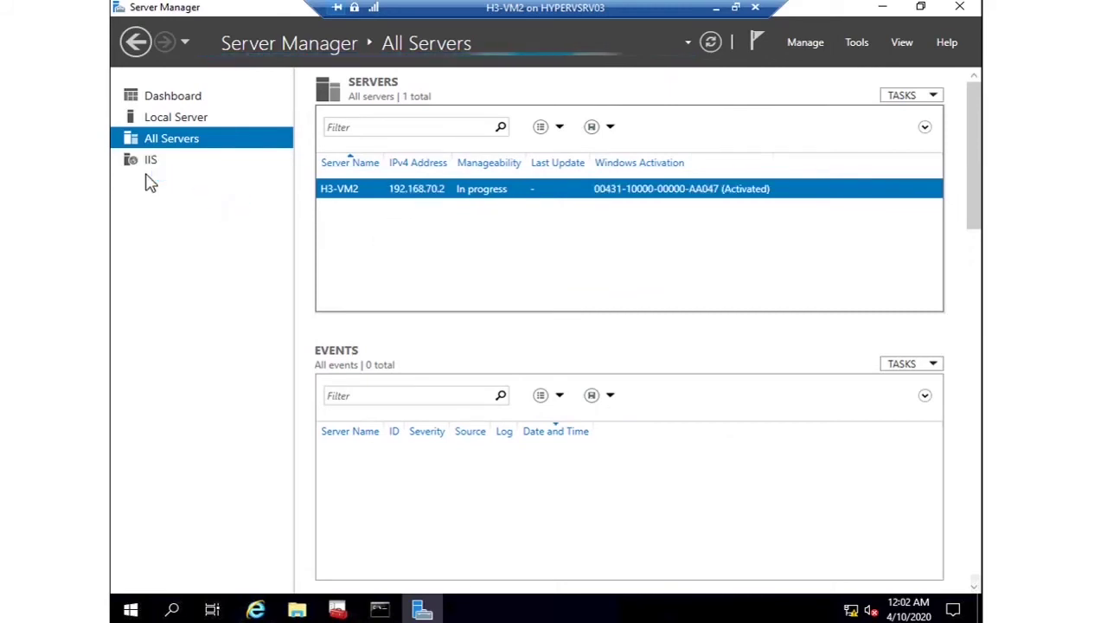
left_click(149, 161)
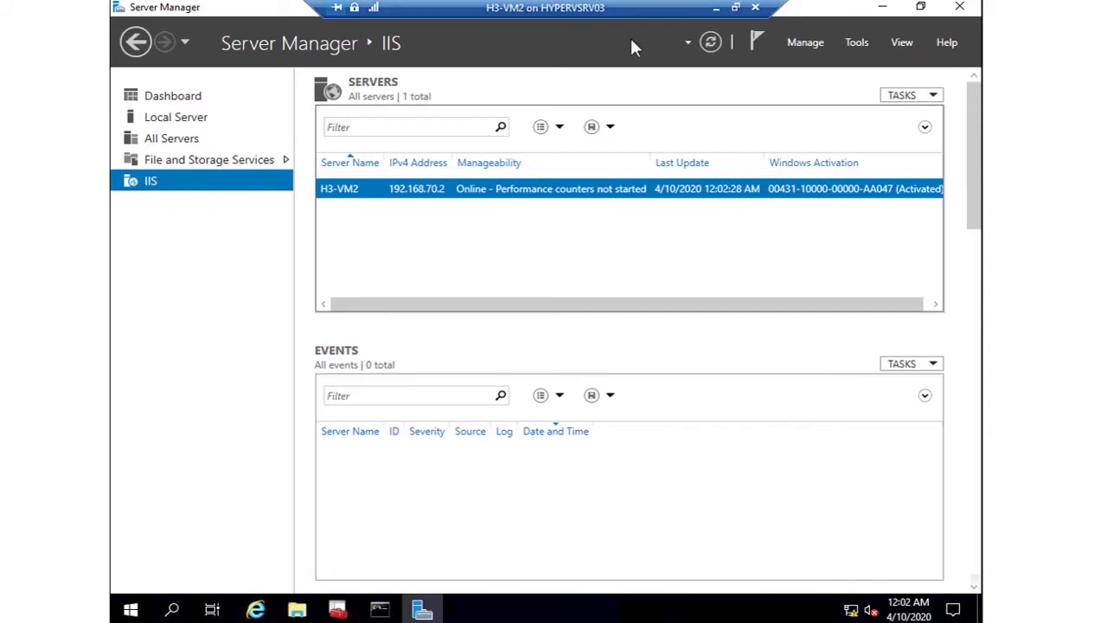
right_click(433, 197)
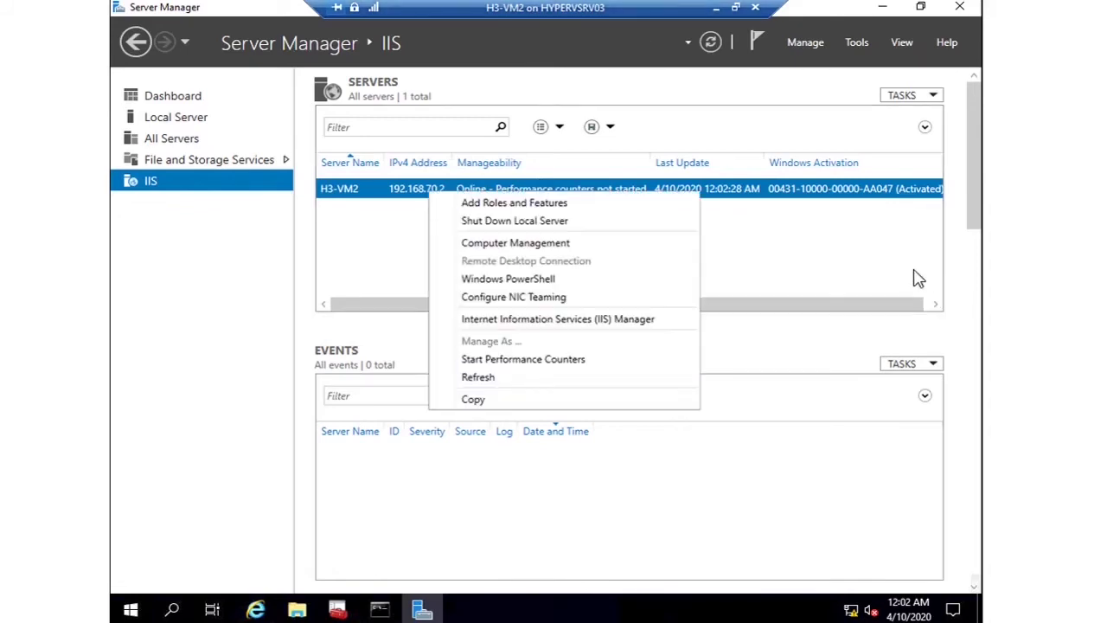
left_click(836, 260)
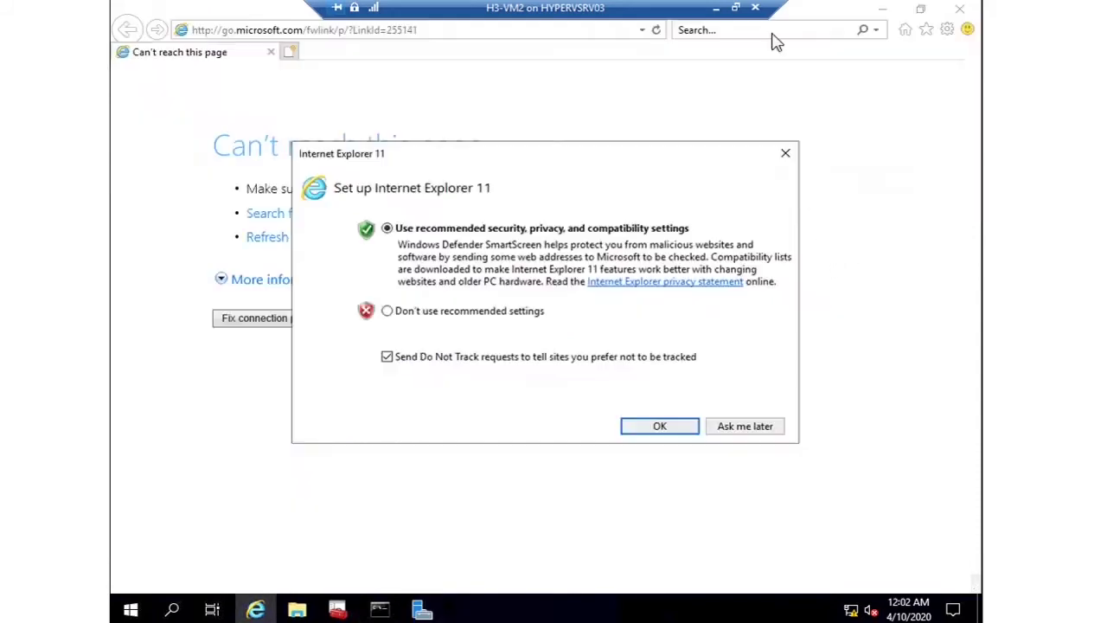
left_click(743, 425)
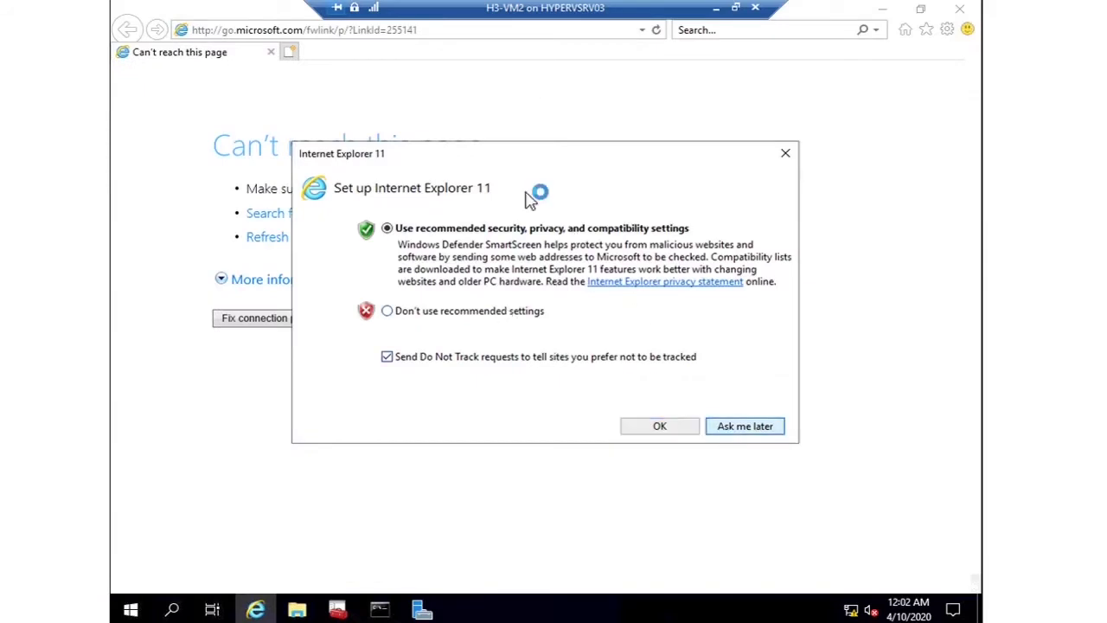
left_click(429, 30)
type("192.168")
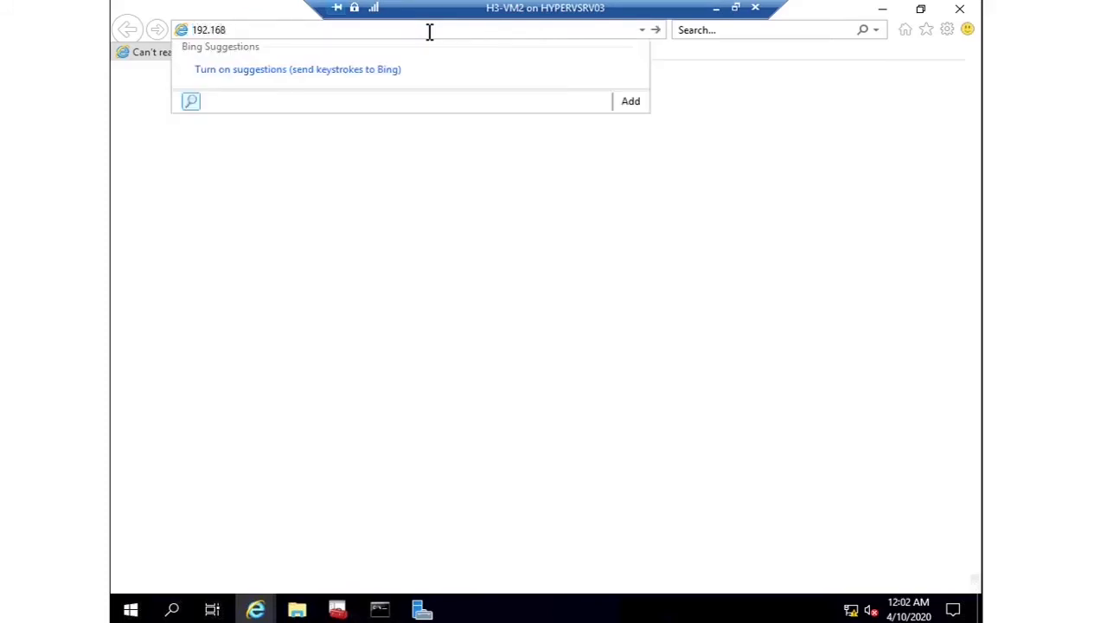
type(".70.2")
key("Return")
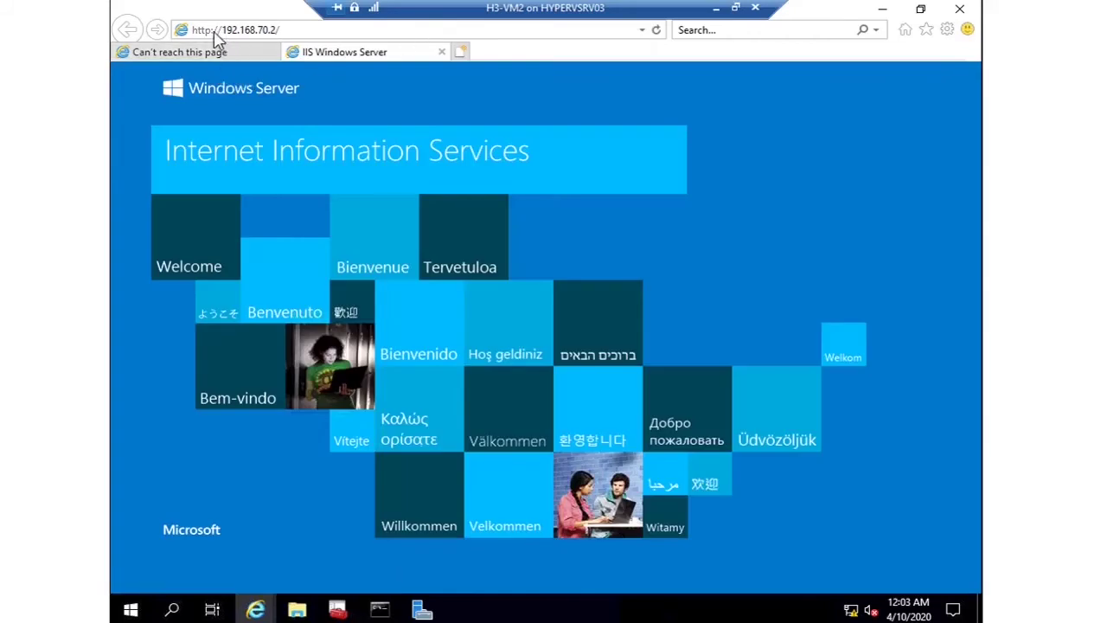
left_click(216, 31)
left_click(213, 31)
type("s")
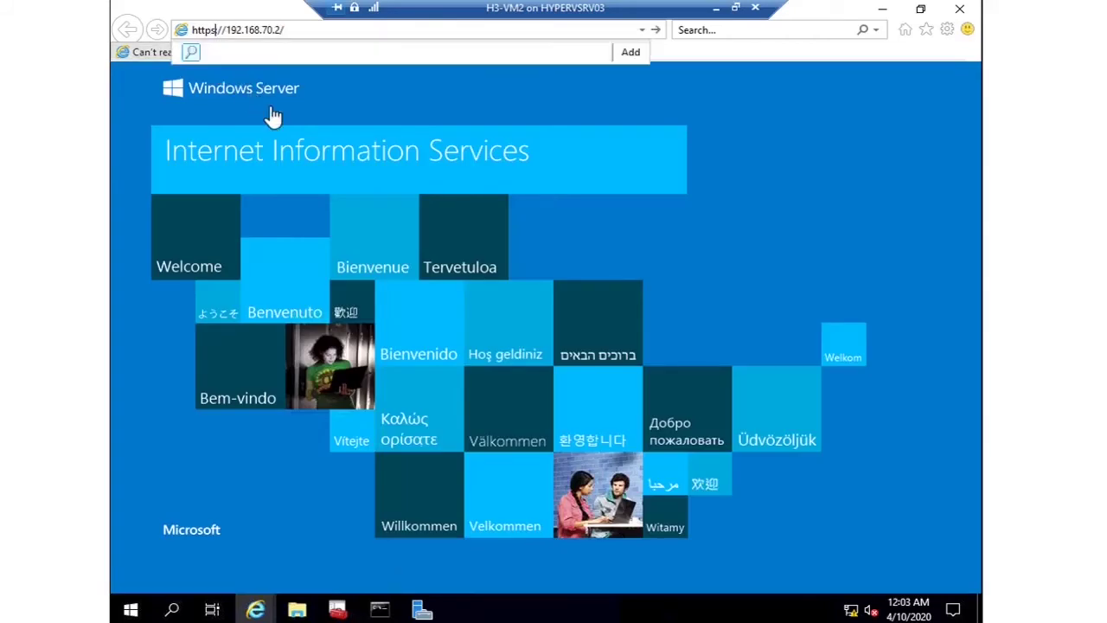
key("Return")
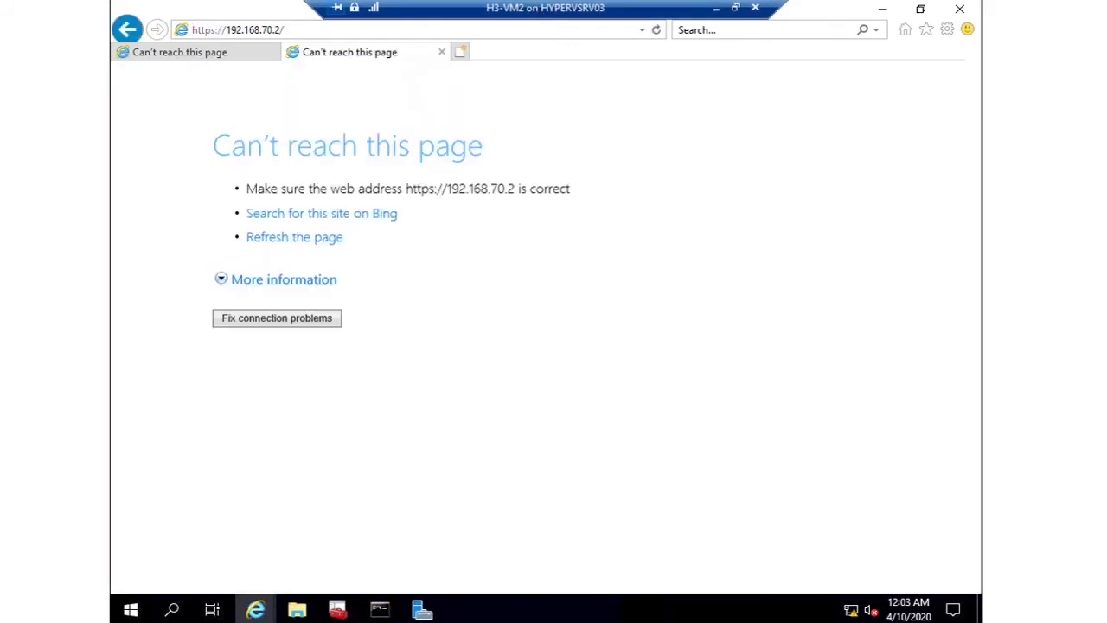
left_click(959, 9)
Close all remaining browser tabs and launch IIS Manager maximized from Tools
key("Return")
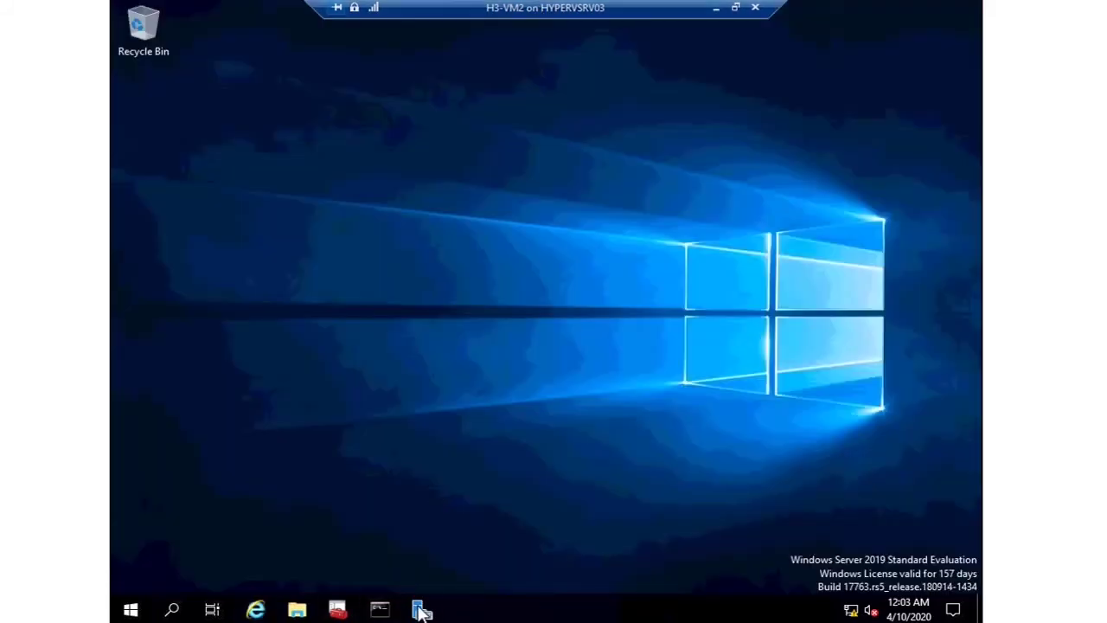
left_click(856, 42)
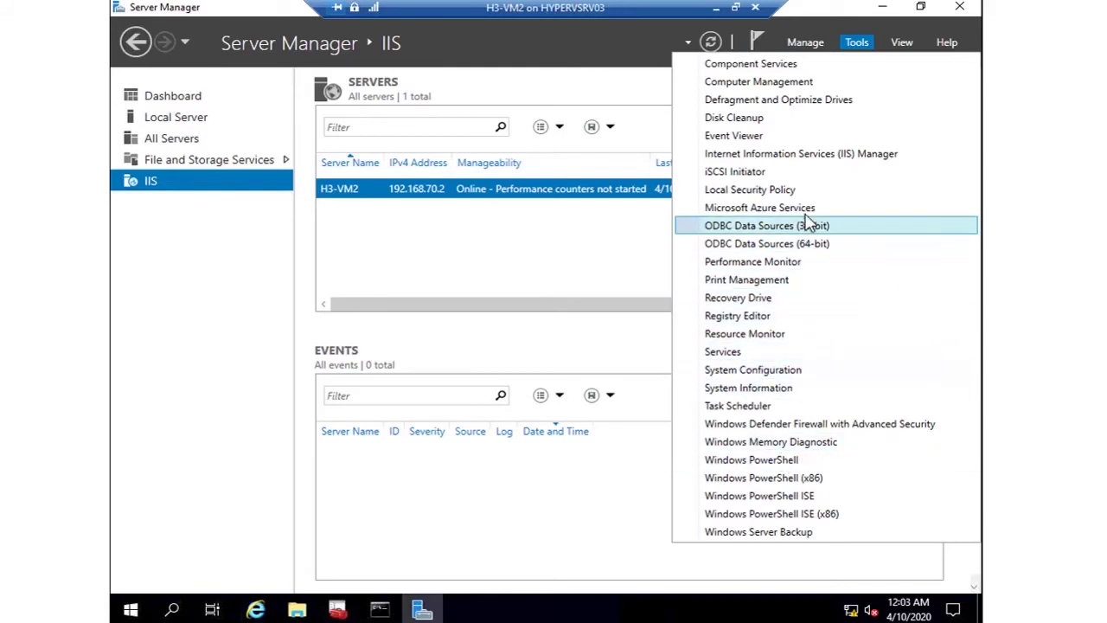
left_click(811, 153)
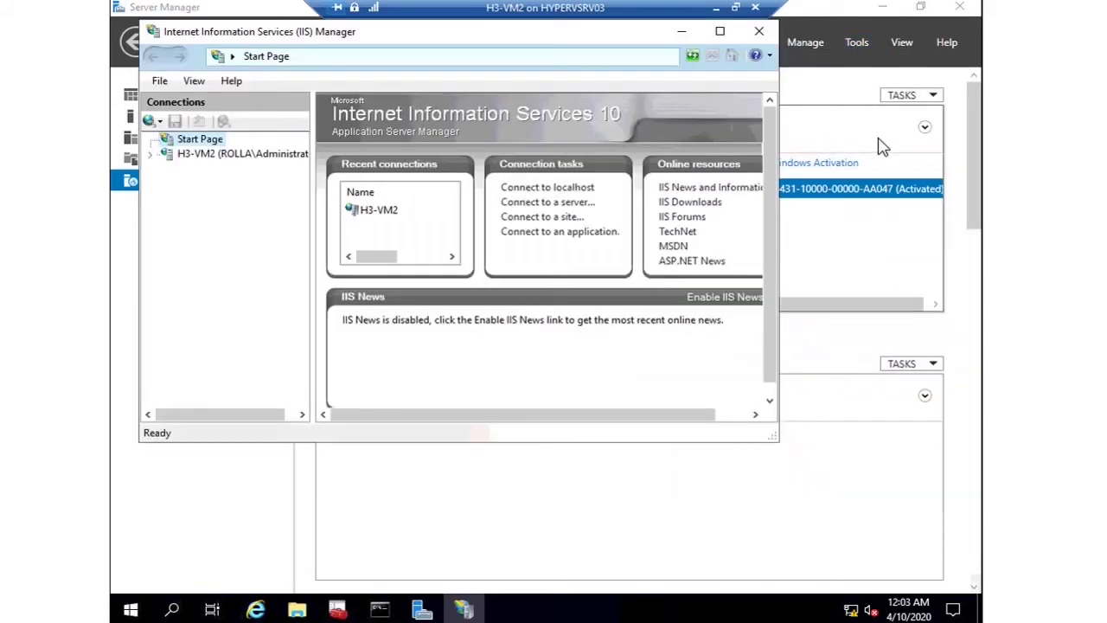
left_click(719, 32)
Inspect Default Web Site's bindings, which list only http on port 80
left_click(139, 126)
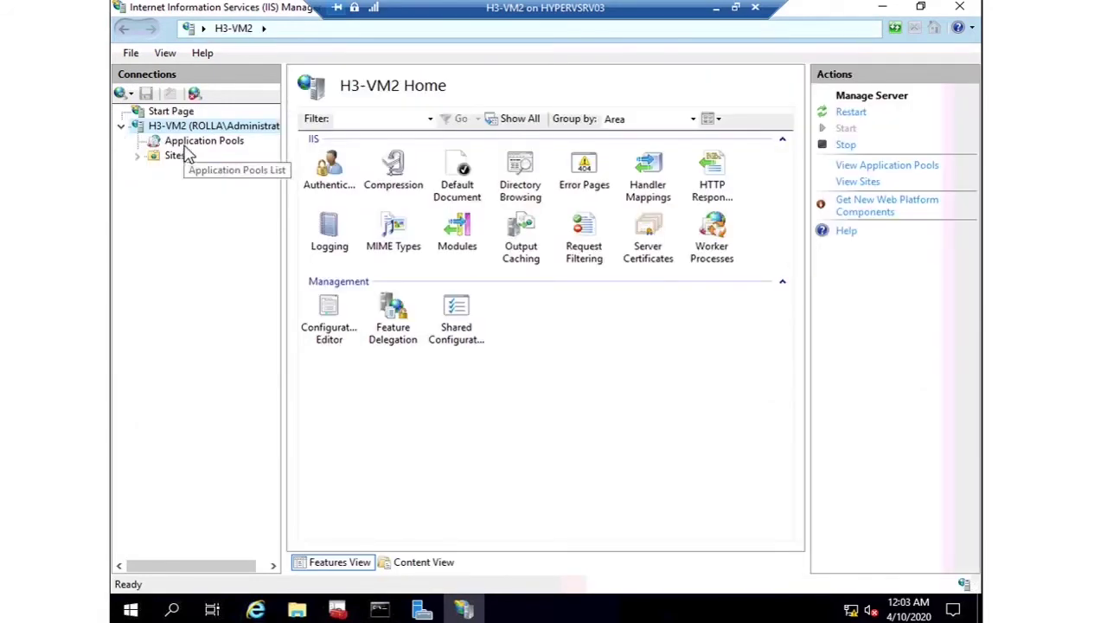
left_click(174, 157)
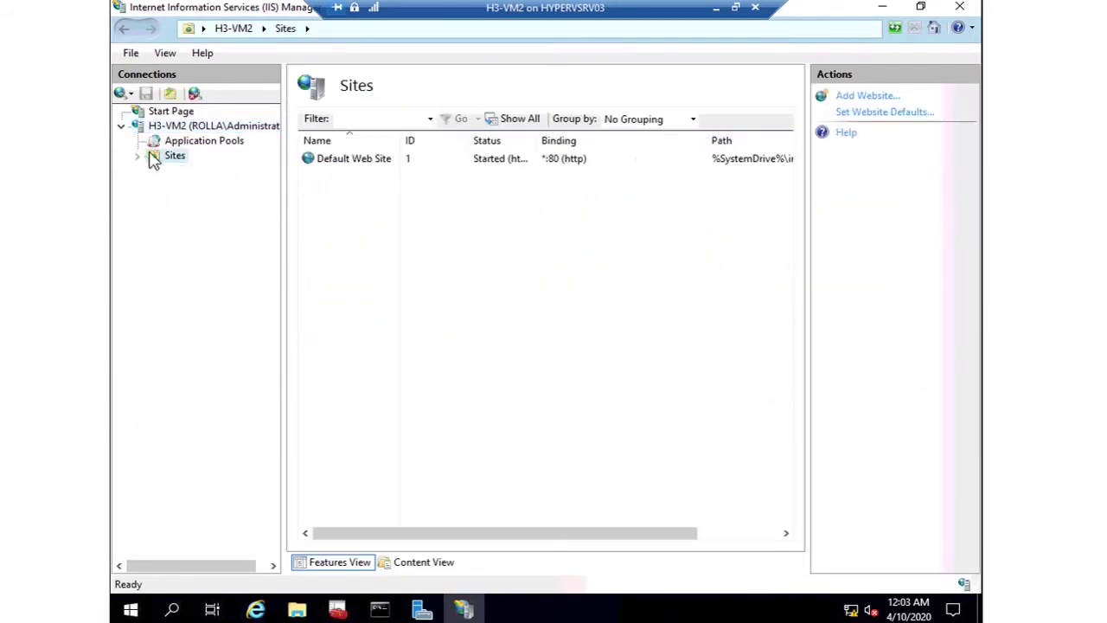
double_click(154, 157)
left_click(184, 172)
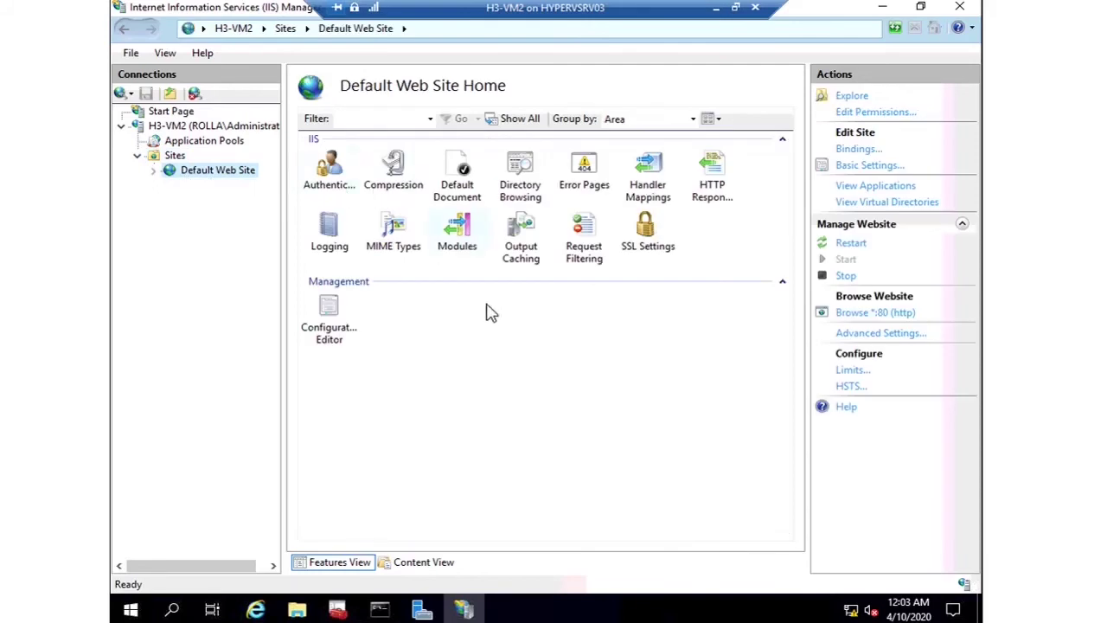
left_click(858, 148)
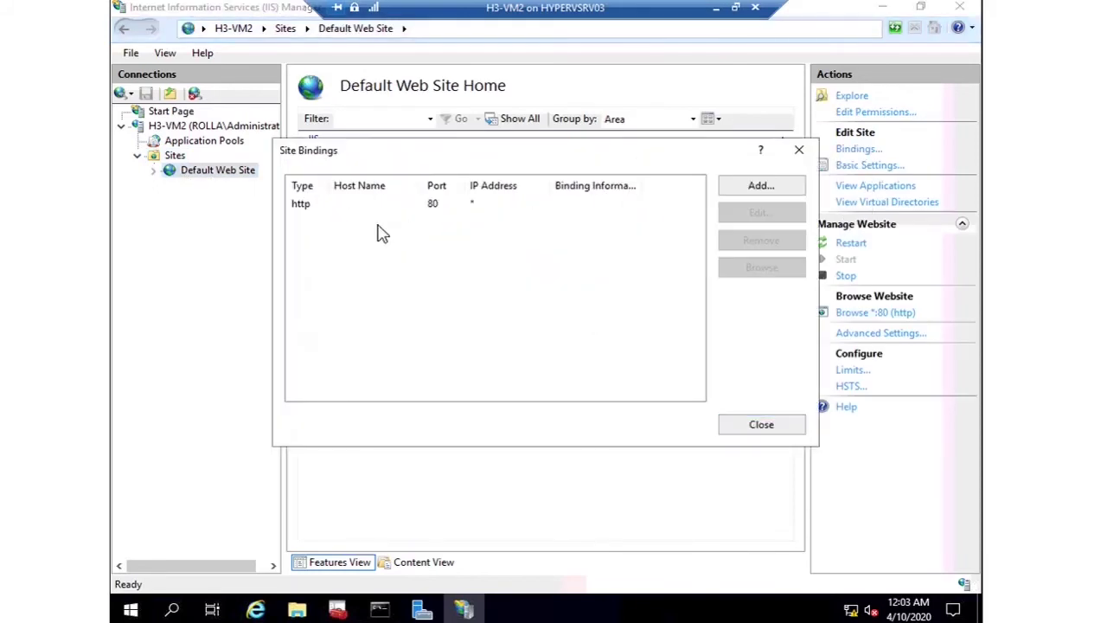
left_click(363, 206)
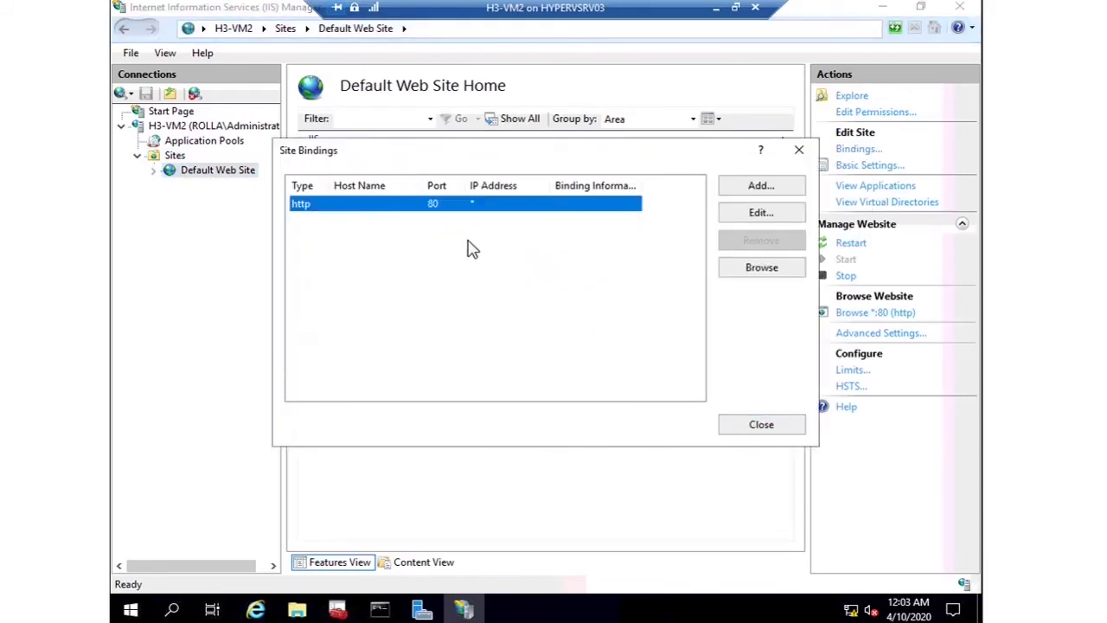
left_click(749, 427)
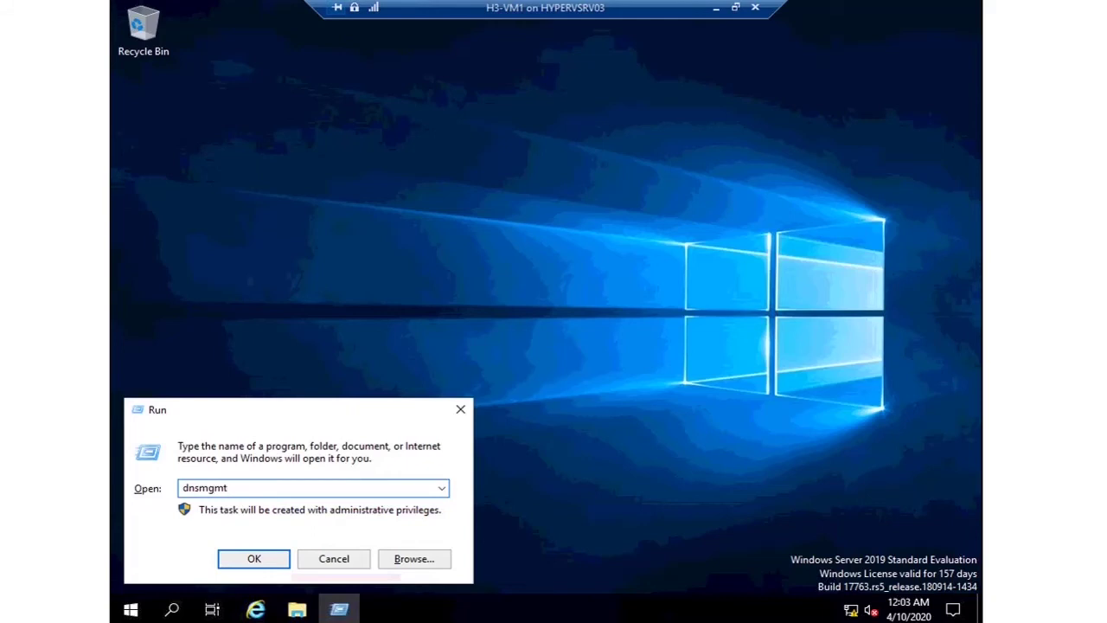
Launch DNS Manager via dnsmgmt and open the rolla.com forward lookup zone
key("Return")
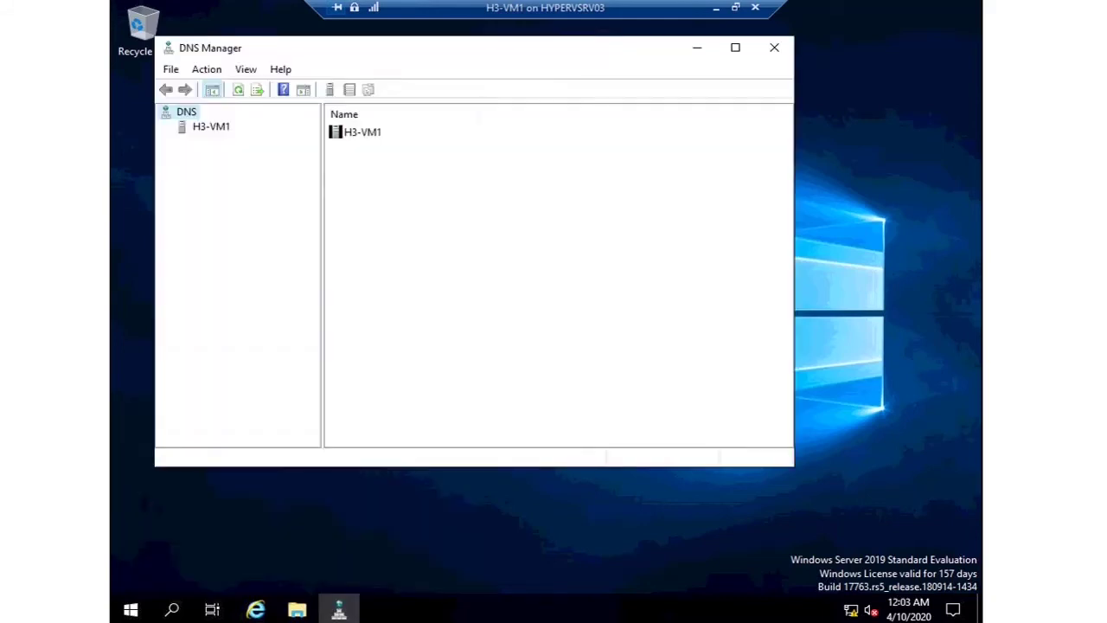
left_click(208, 128)
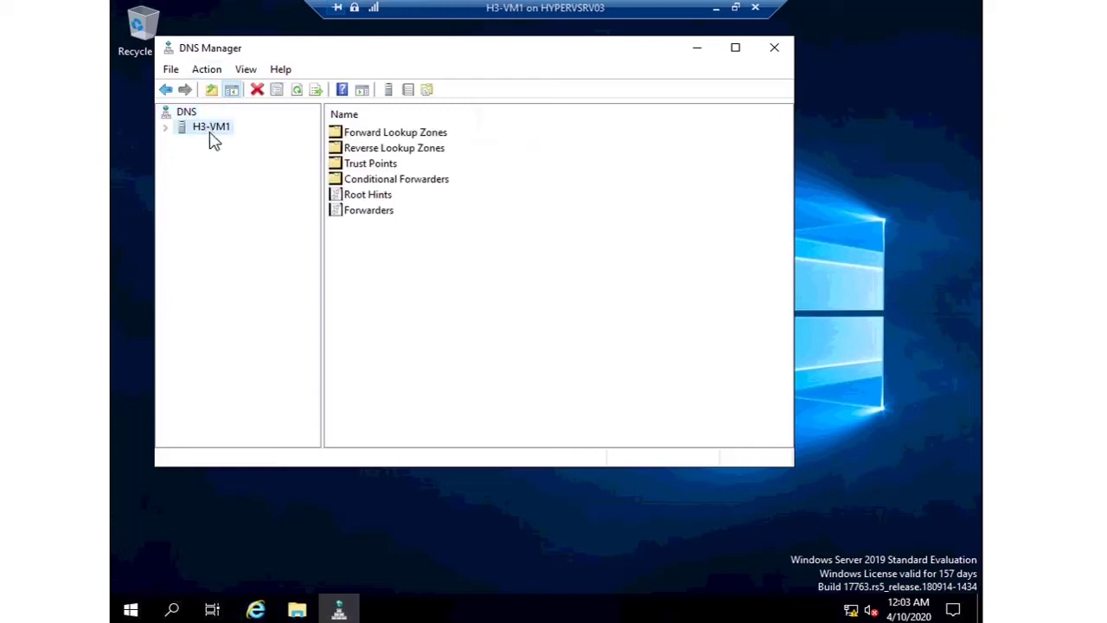
double_click(396, 134)
right_click(388, 208)
double_click(378, 151)
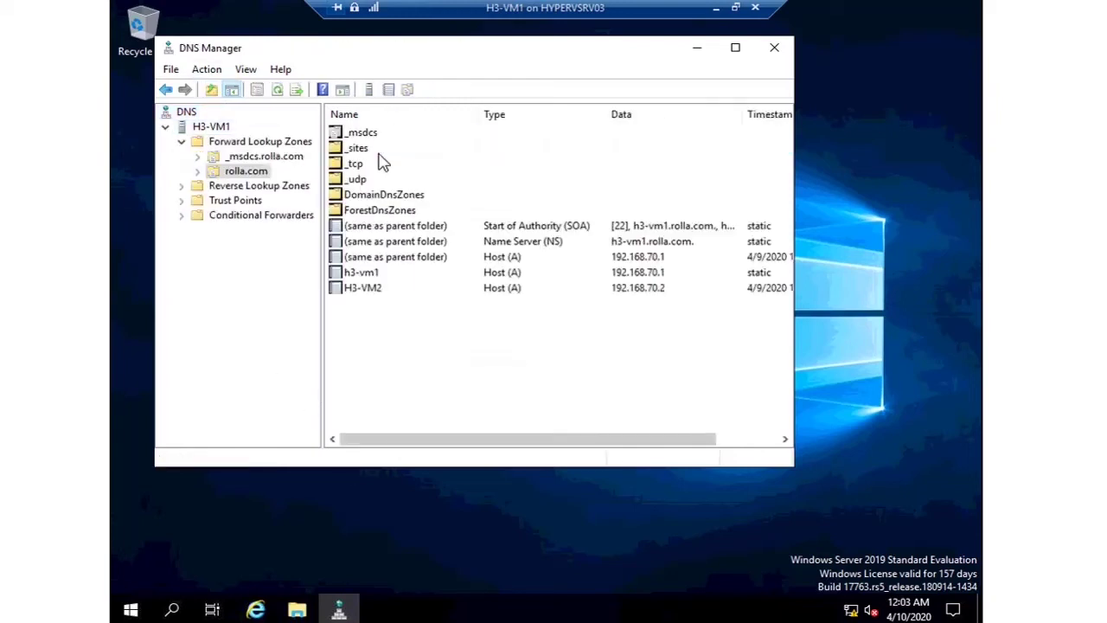
Add host record www pointing to 192.168.70.2, then close DNS Manager
right_click(396, 374)
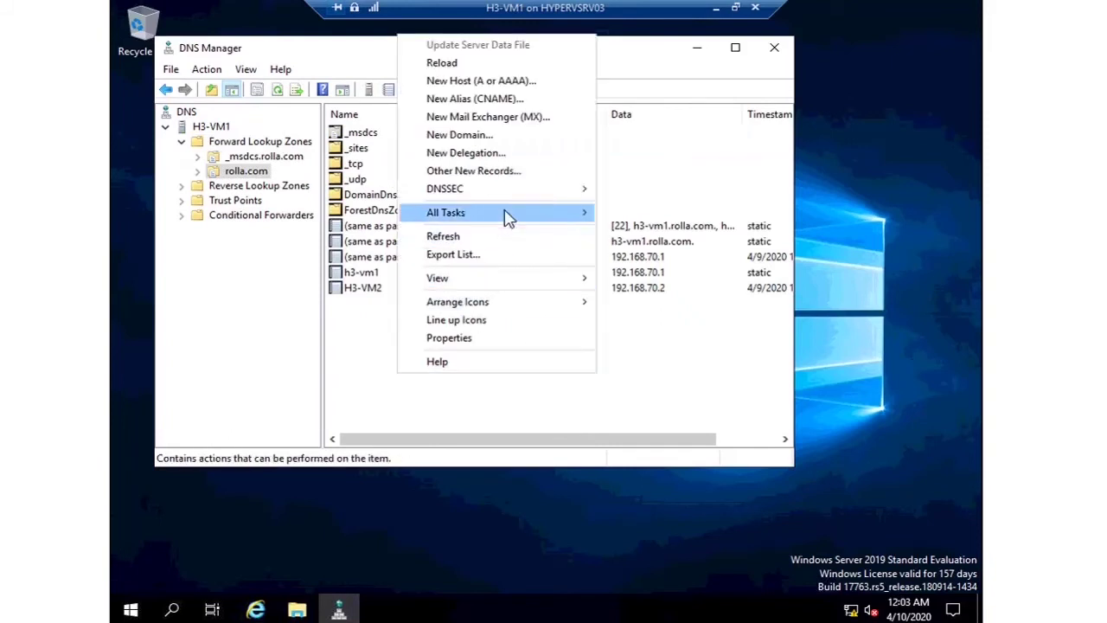
left_click(528, 80)
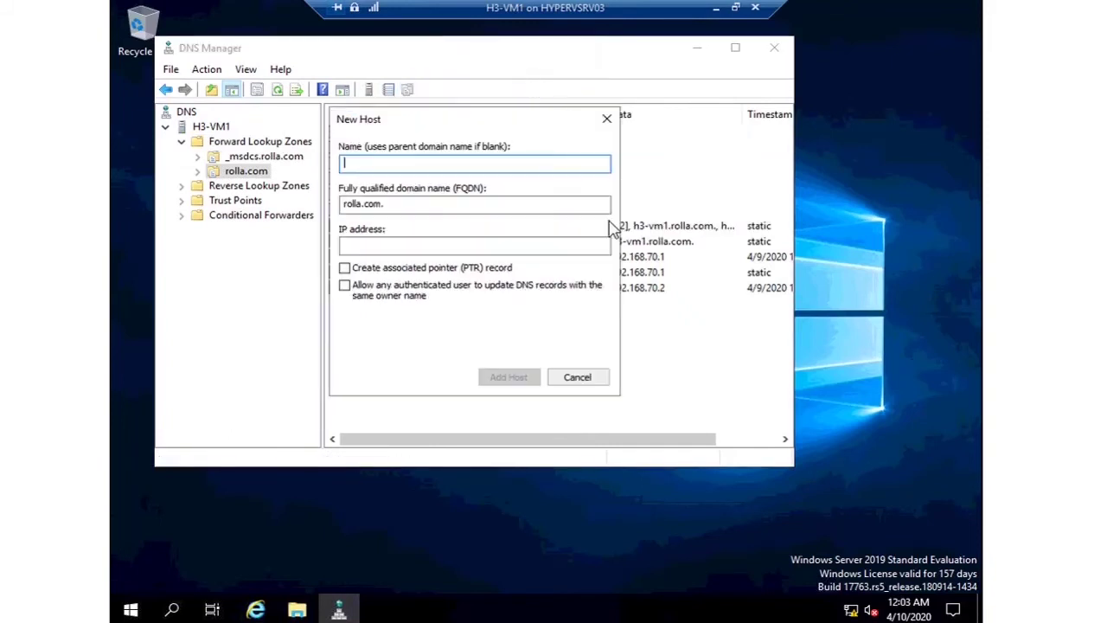
type("www")
left_click(447, 243)
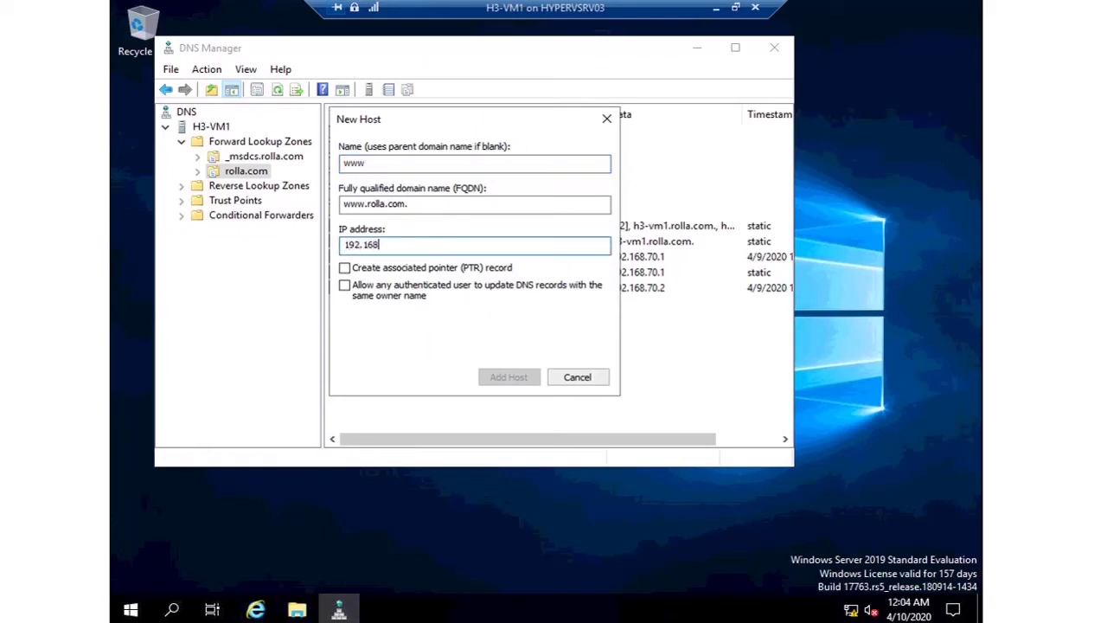
type("192.168.70.2")
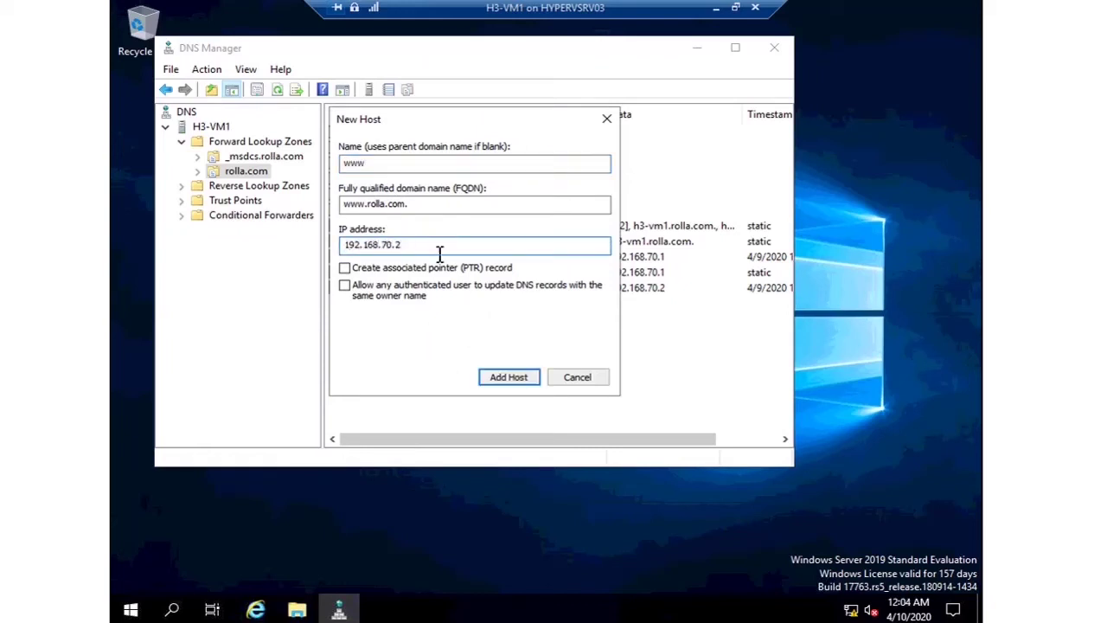
left_click(487, 381)
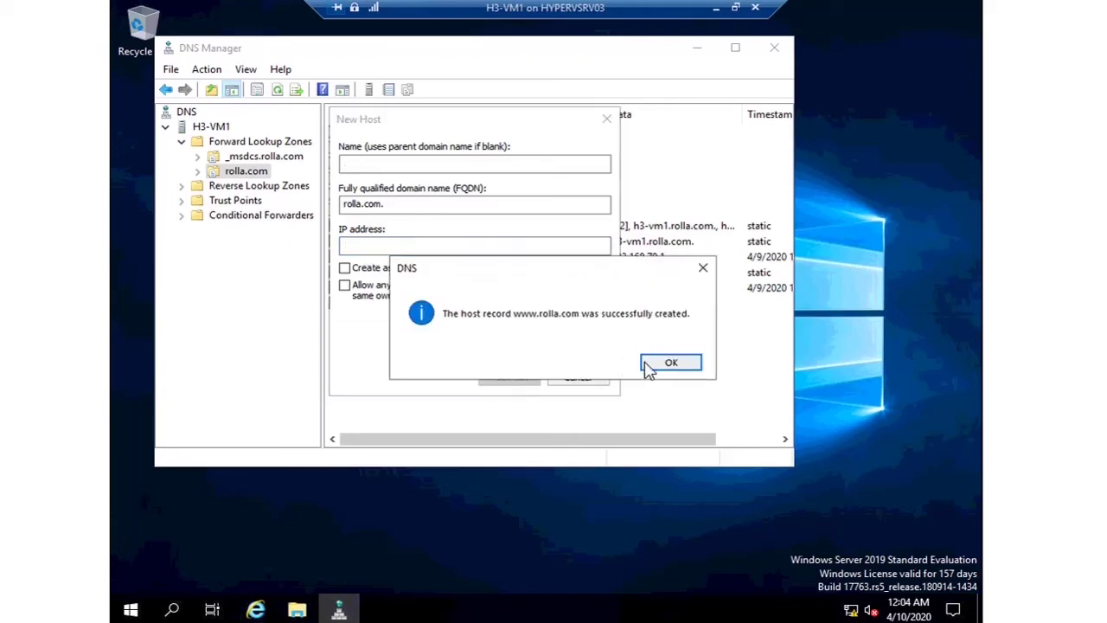
left_click(650, 366)
left_click(574, 378)
left_click(774, 47)
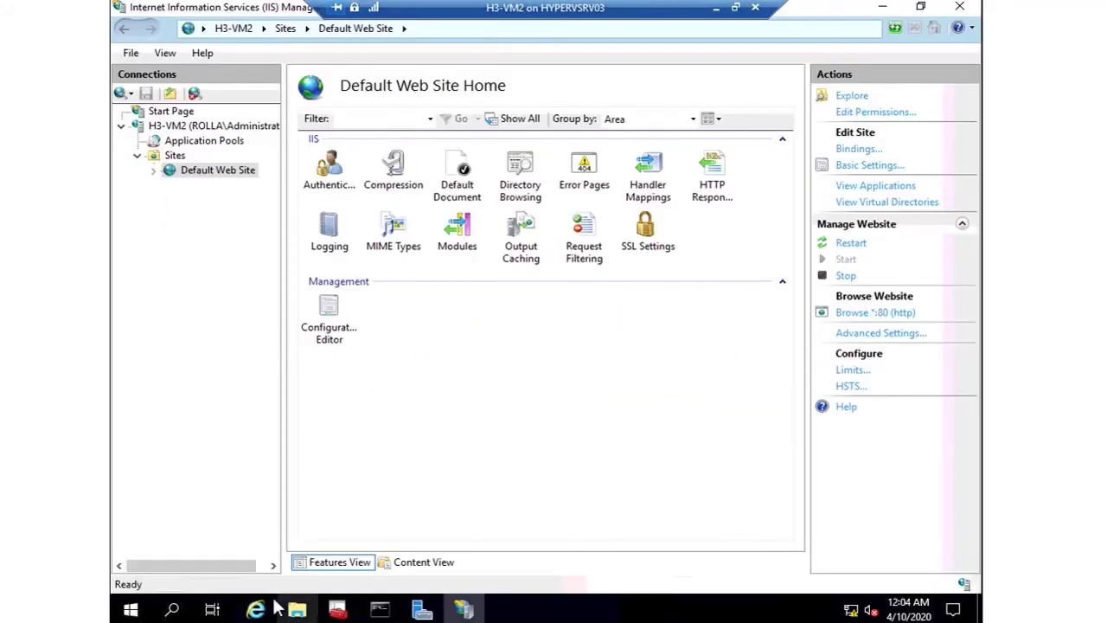
key("F1")
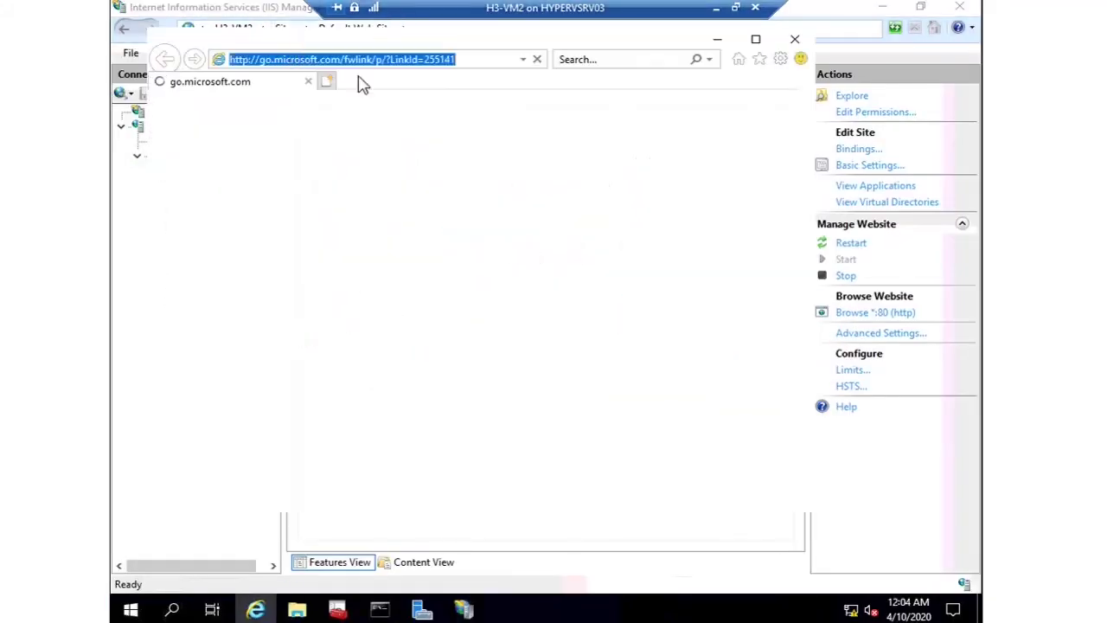
type("www.rolla.com")
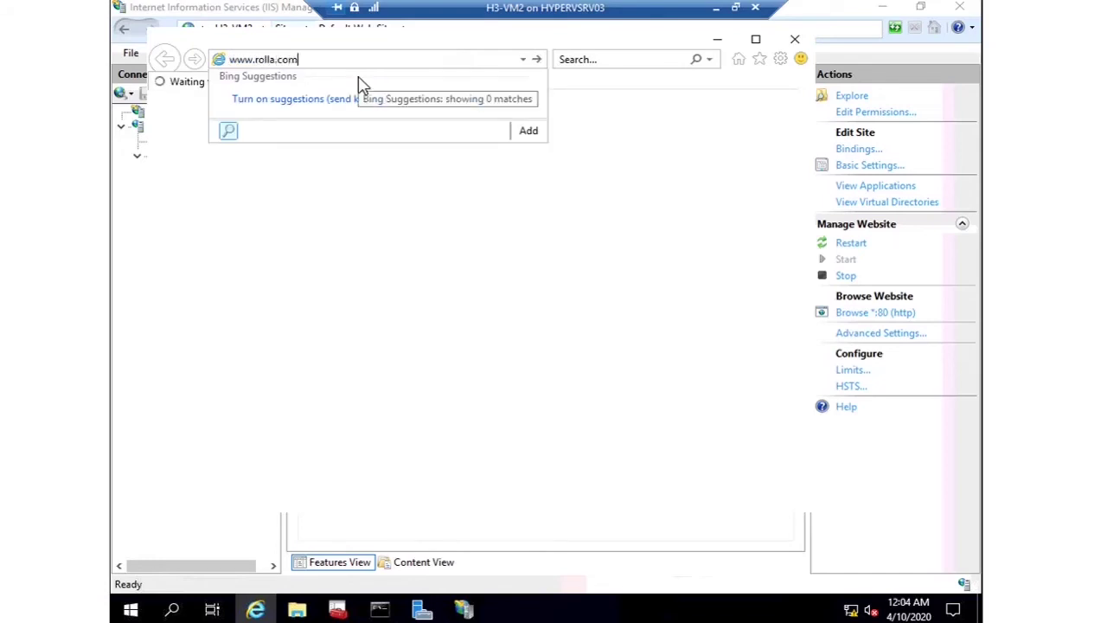
key("Return")
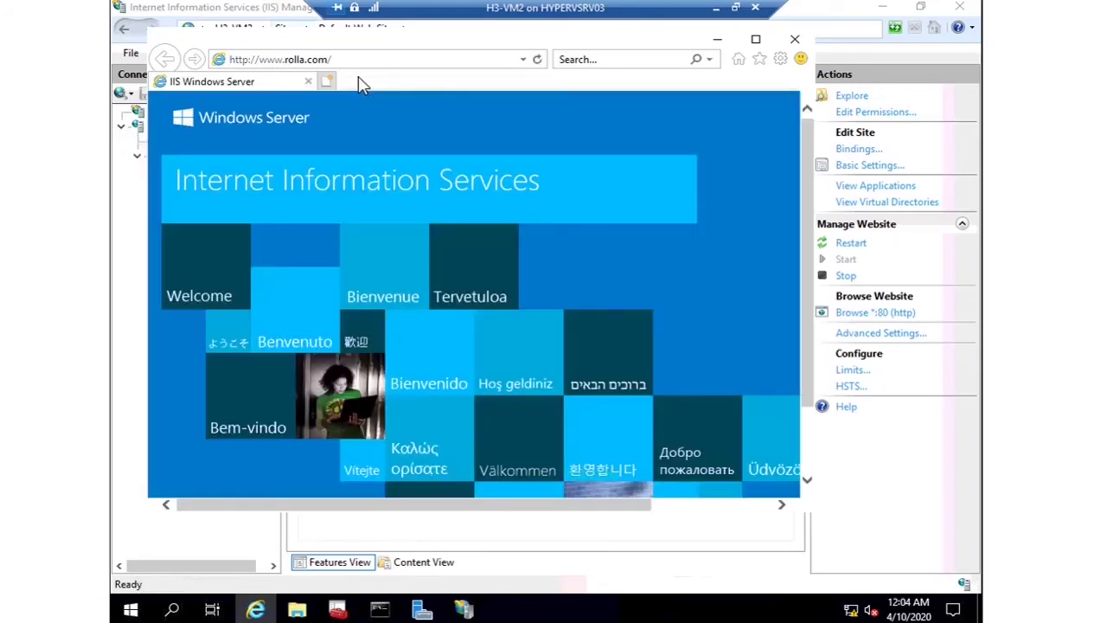
left_click(794, 40)
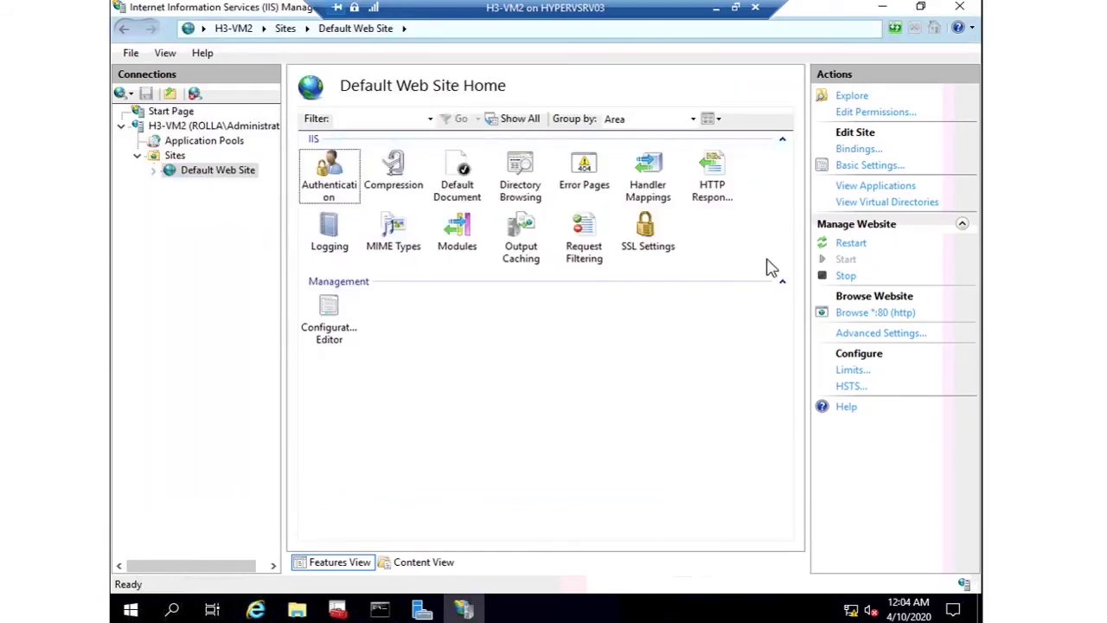
left_click(212, 609)
left_click(311, 173)
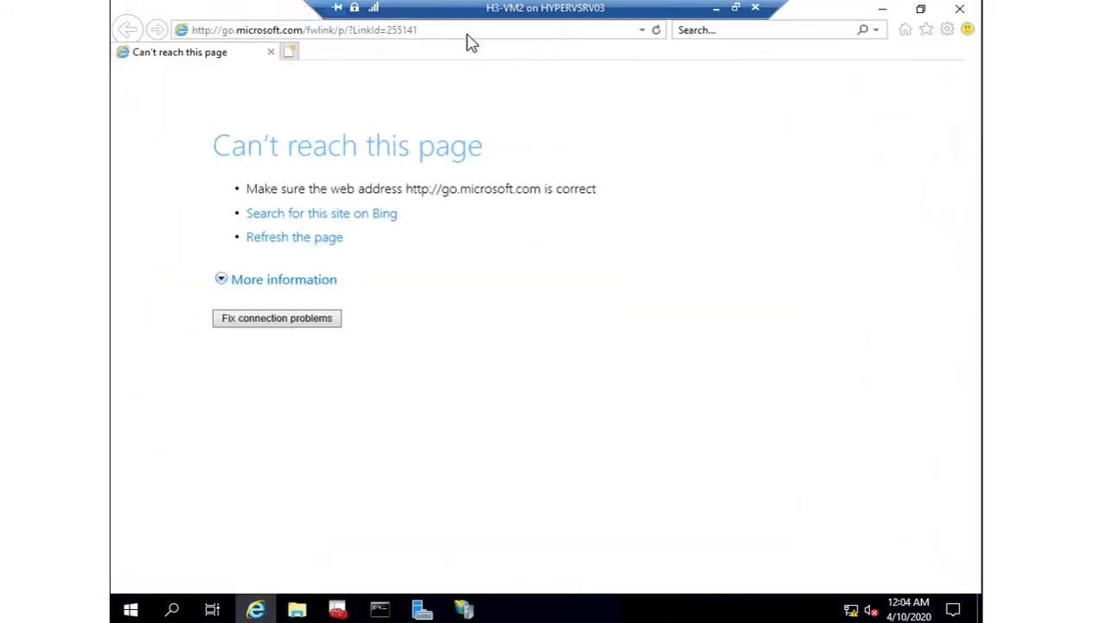
left_click(467, 33)
type("h")
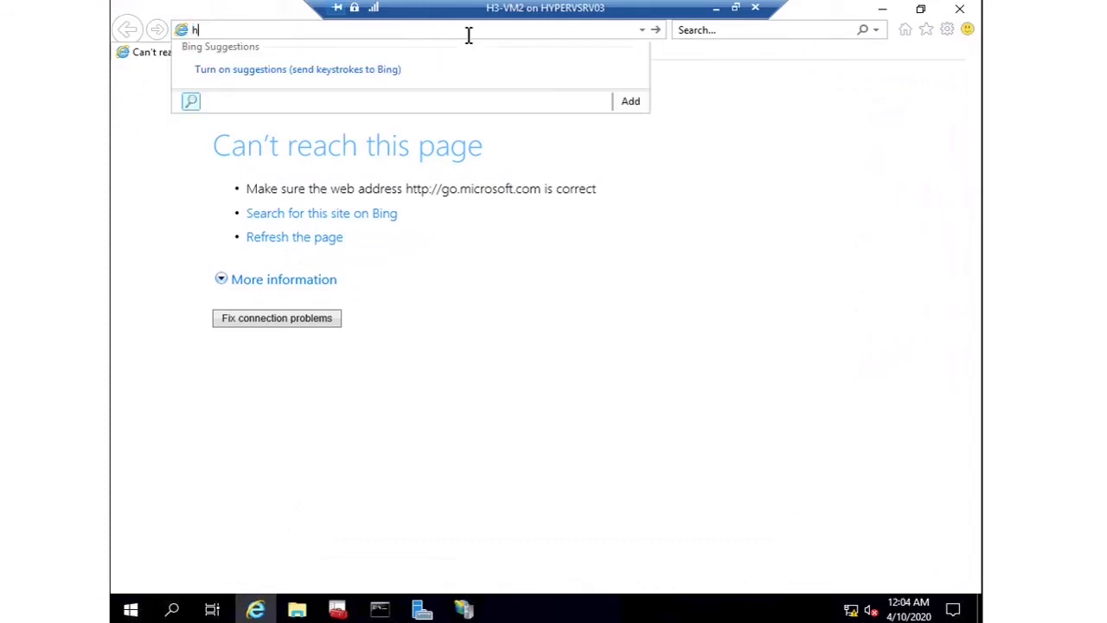
type("ttp://19")
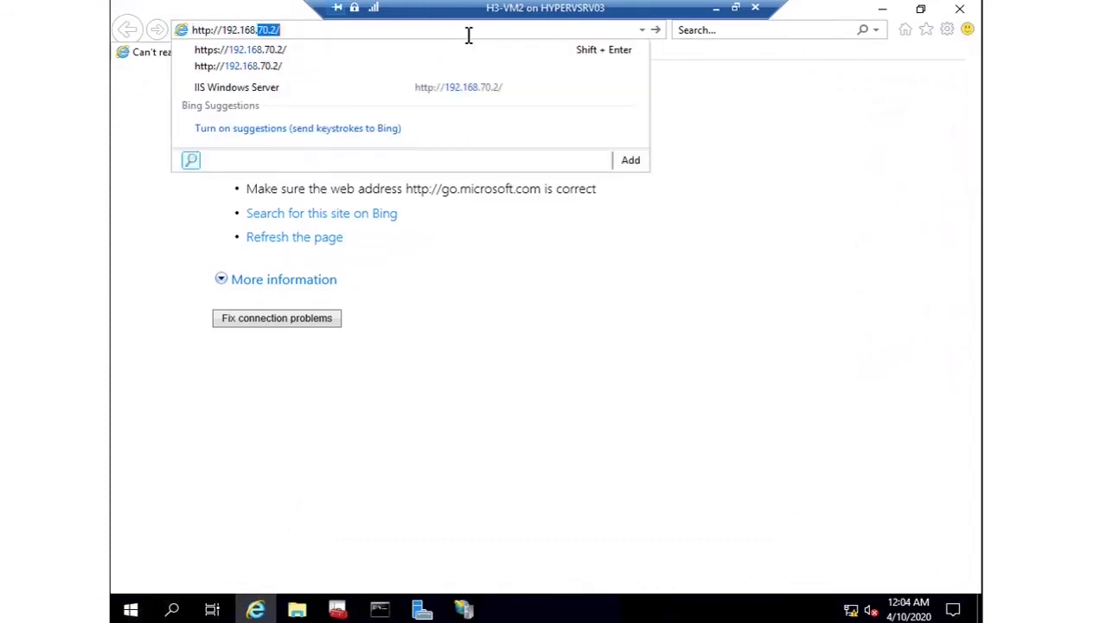
type("2.168.70.1/certsrv")
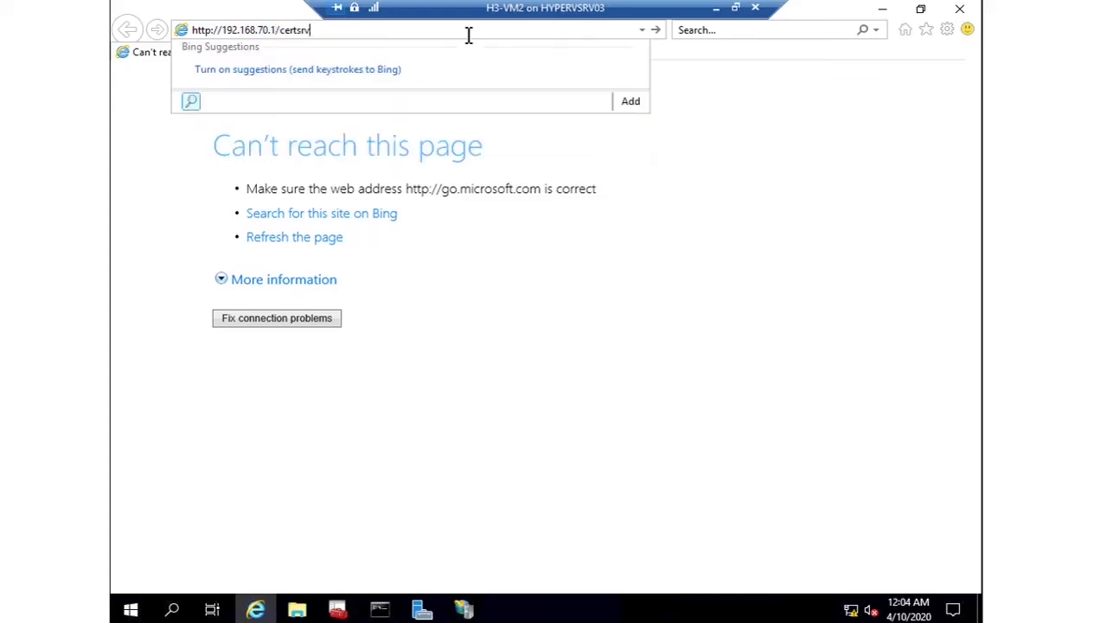
key("Return")
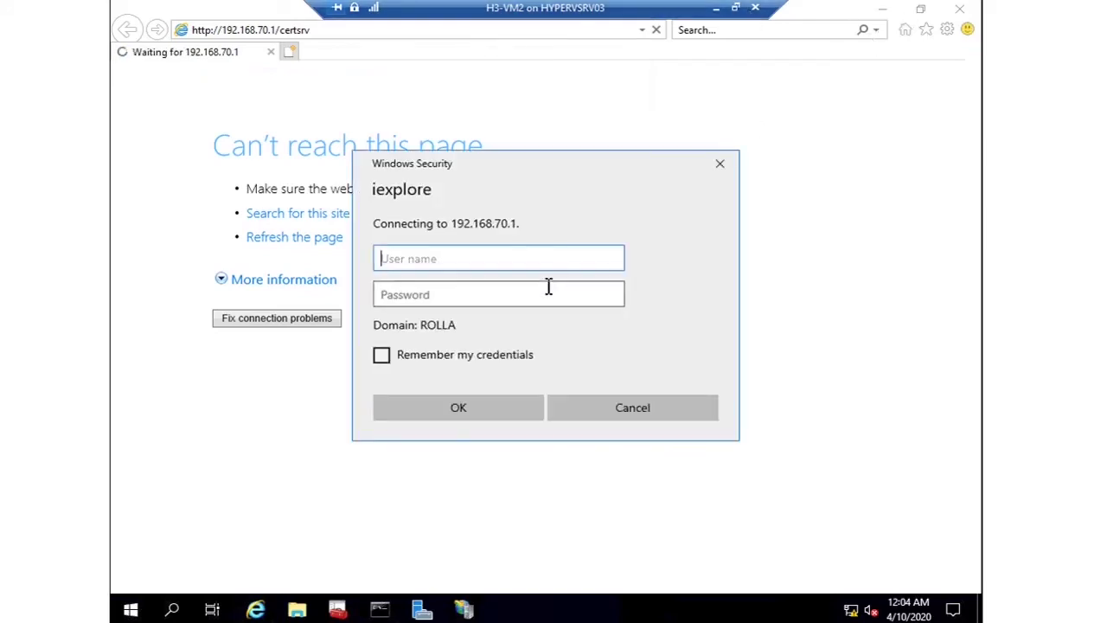
type("administrator")
key("Tab")
type("P")
key("Return")
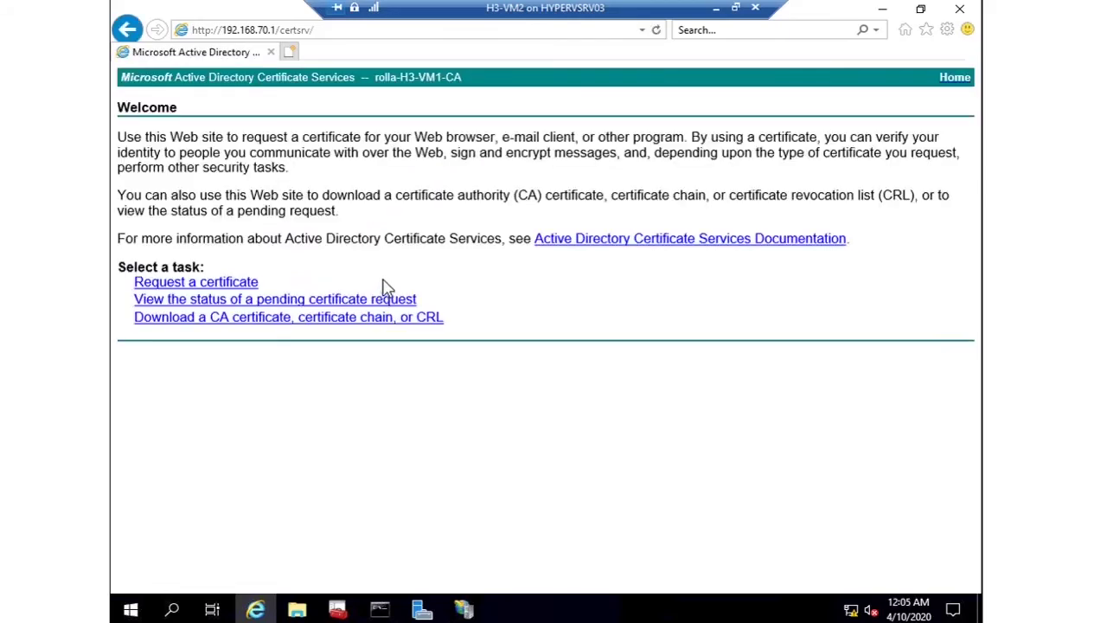
Go to Request a certificate > advanced request > submit a base-64 encoded request
left_click(243, 289)
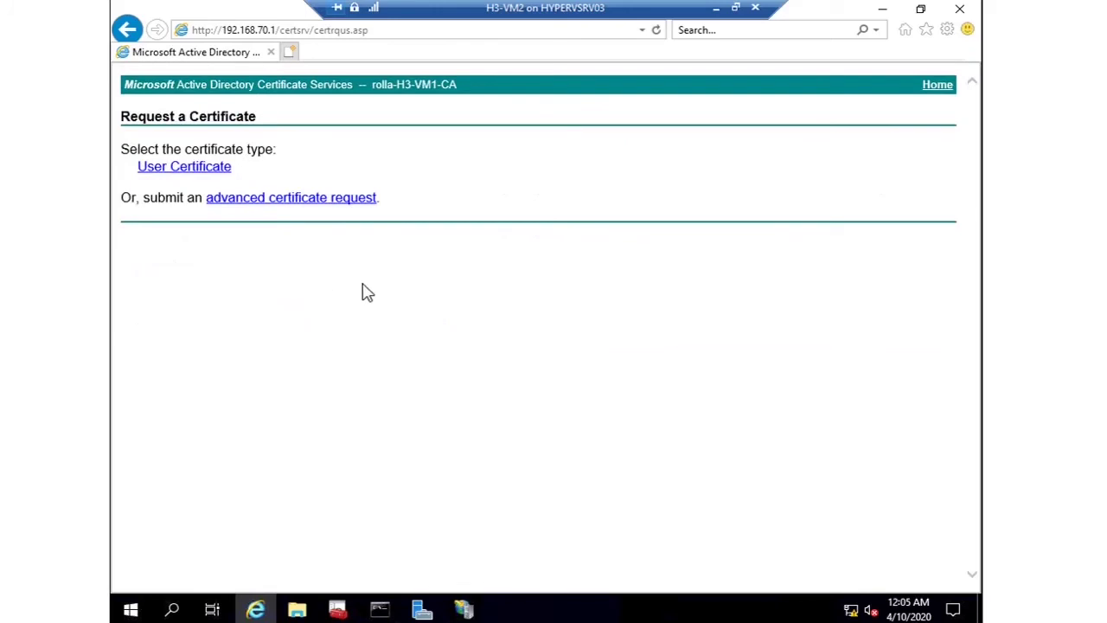
left_click(327, 199)
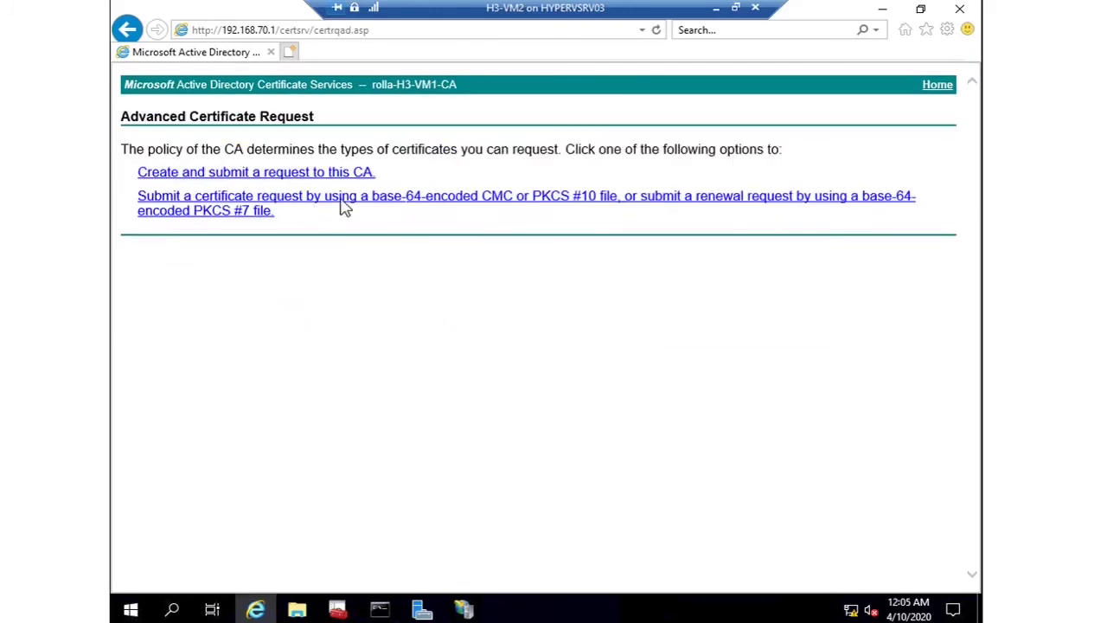
left_click(386, 199)
left_click(264, 237)
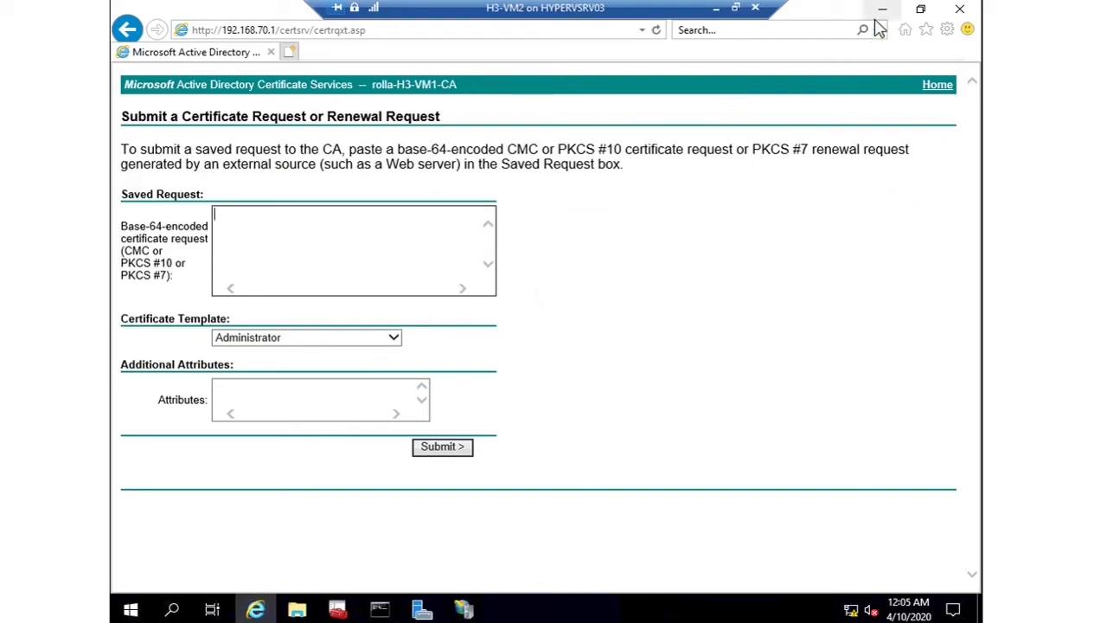
In IIS Manager, select the H3-VM2 server node and open Server Certificates
left_click(464, 611)
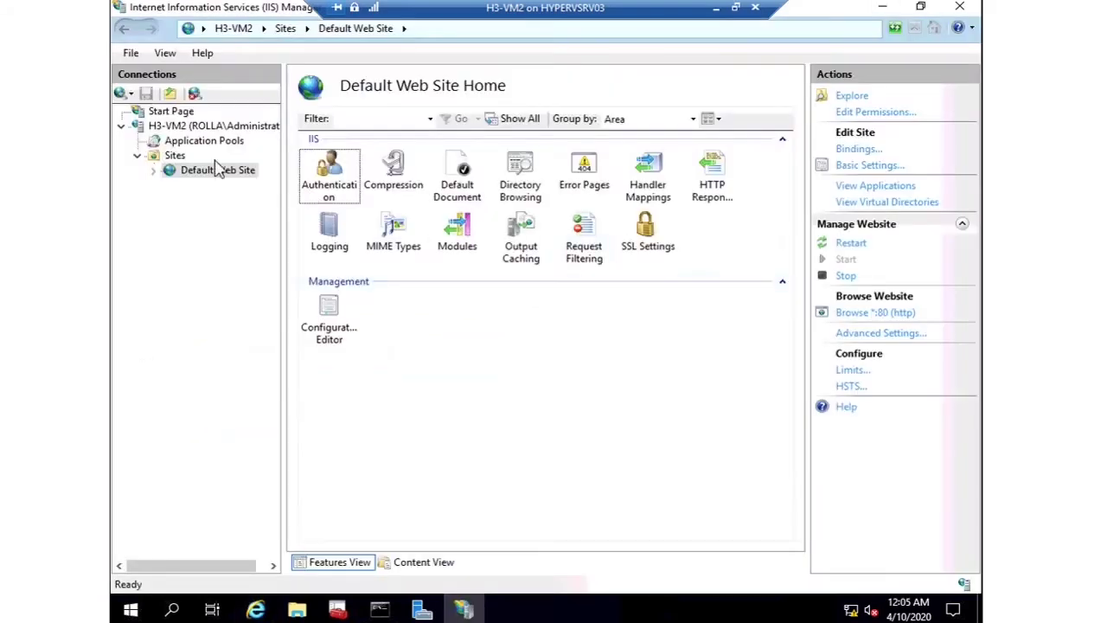
left_click(194, 127)
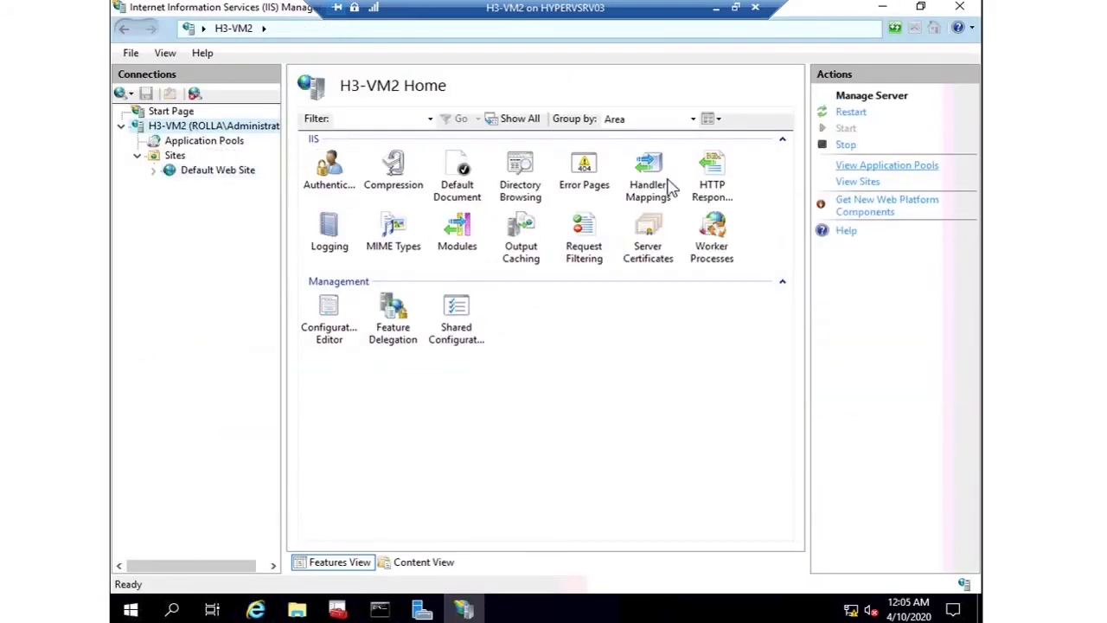
left_click(648, 249)
double_click(648, 249)
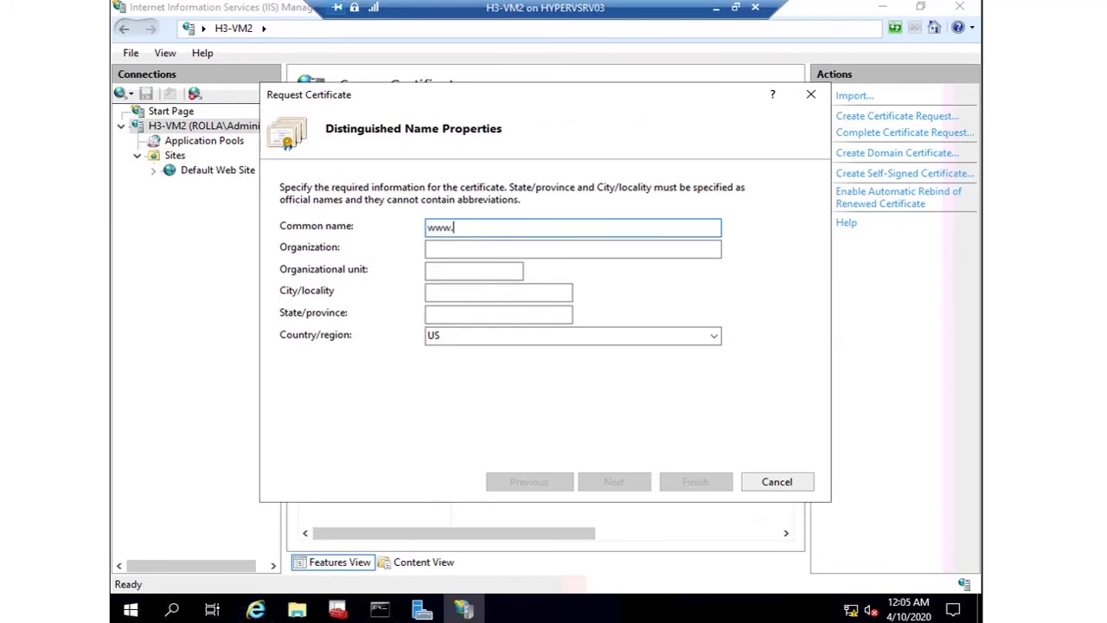
type("m")
key("Tab")
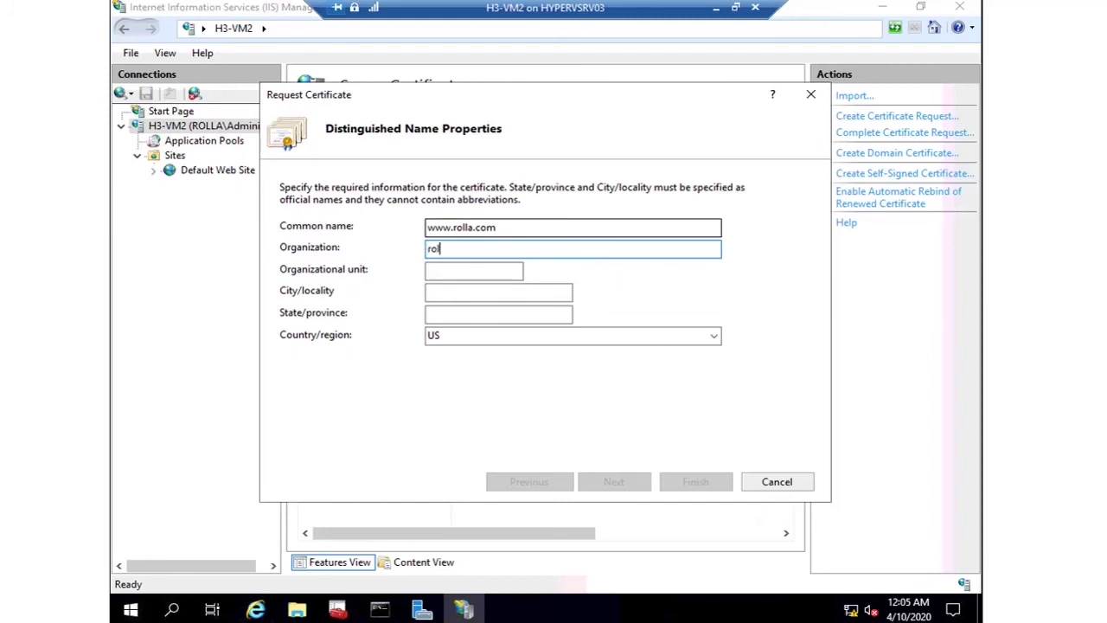
key("Tab")
type("dubai")
key("Tab")
type("dubai")
key("Tab")
type("dub")
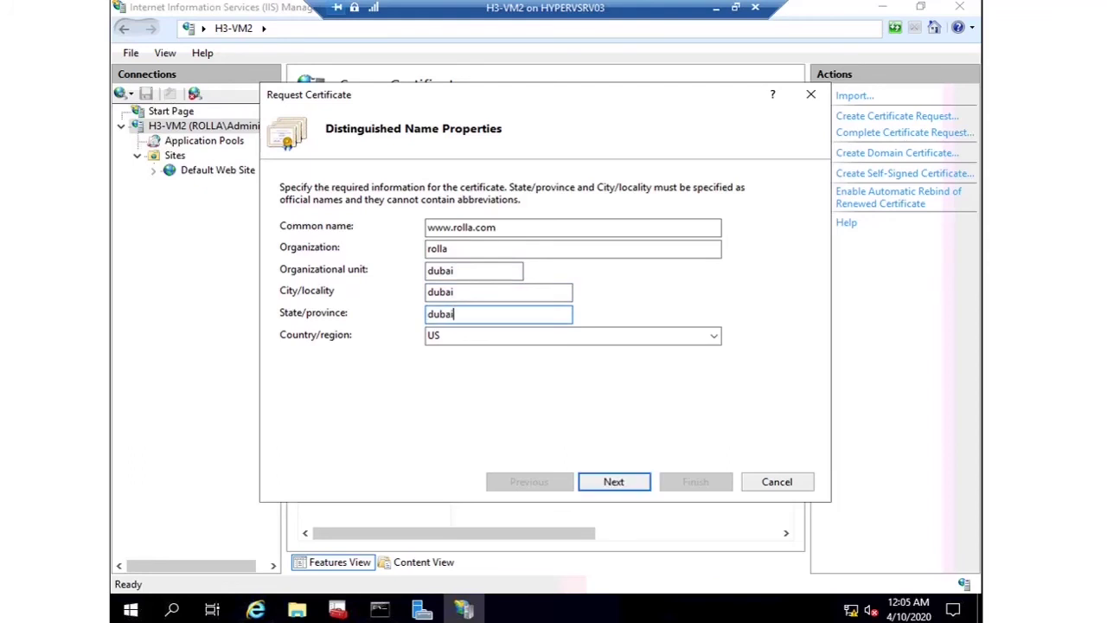
Keep the request's key bit length at 1024
left_click(632, 485)
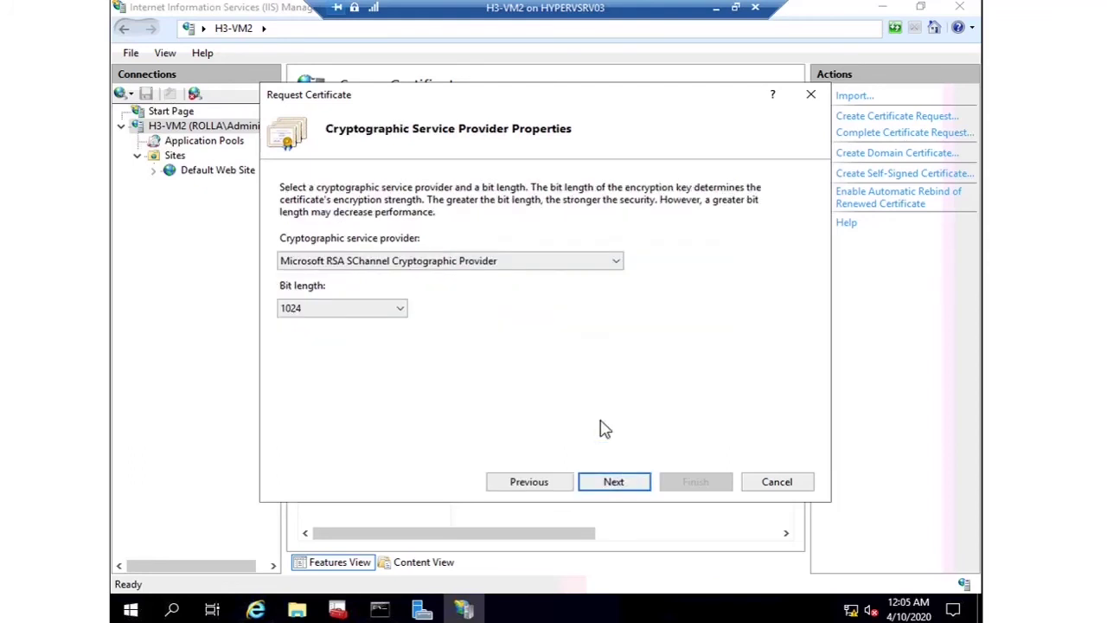
left_click(381, 319)
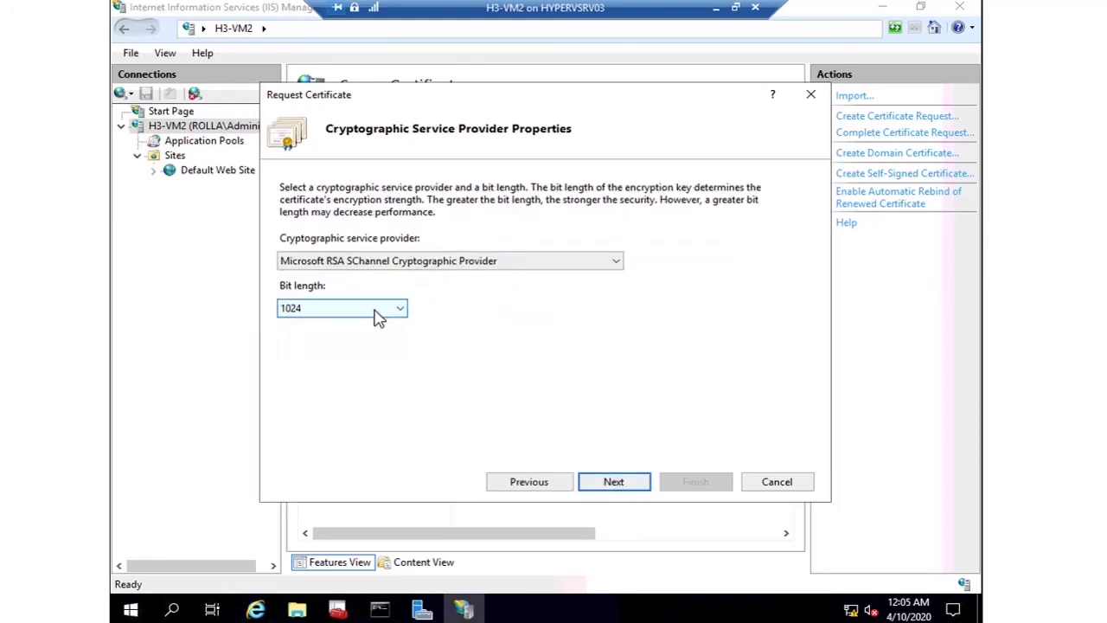
left_click(374, 313)
left_click(375, 312)
Set the request file to be saved as cer on the Desktop
left_click(635, 489)
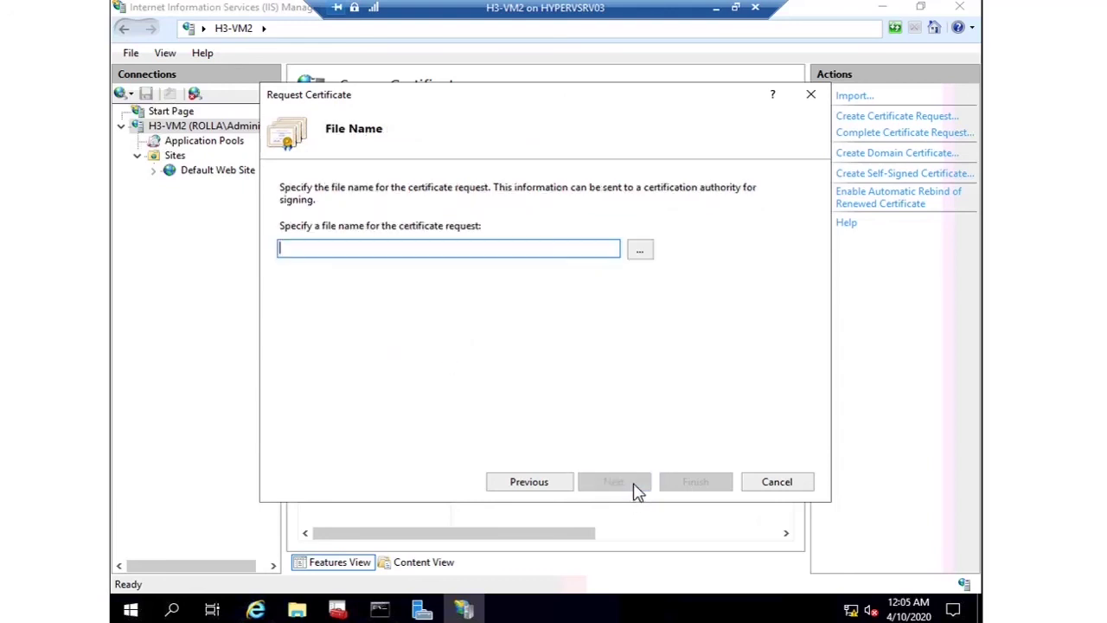
left_click(644, 254)
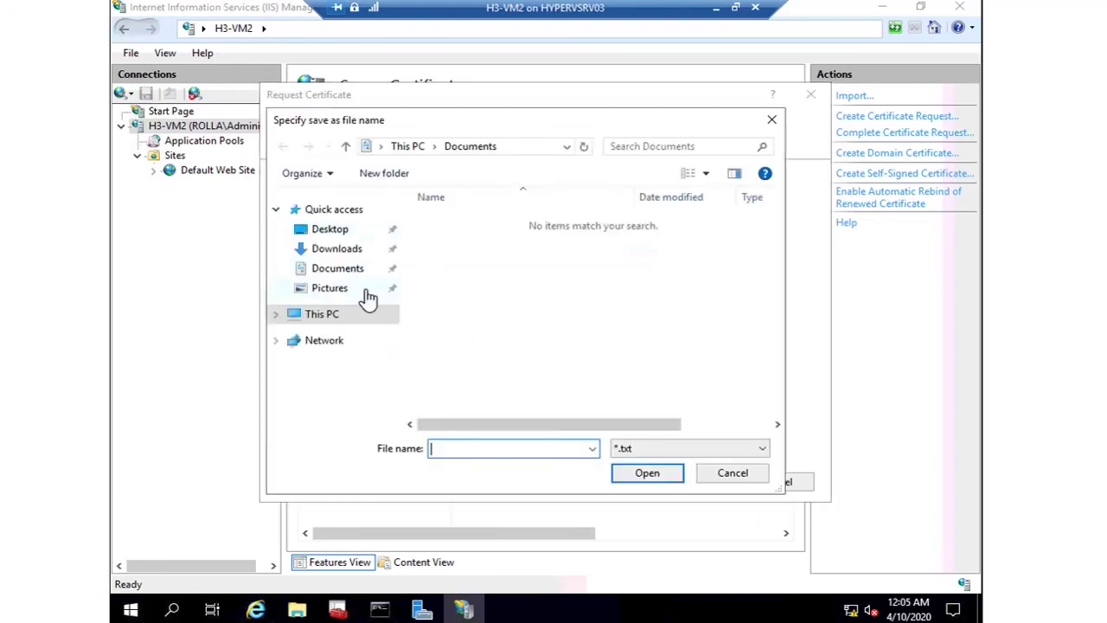
left_click(322, 212)
left_click(342, 230)
left_click(447, 448)
type("cer")
left_click(637, 475)
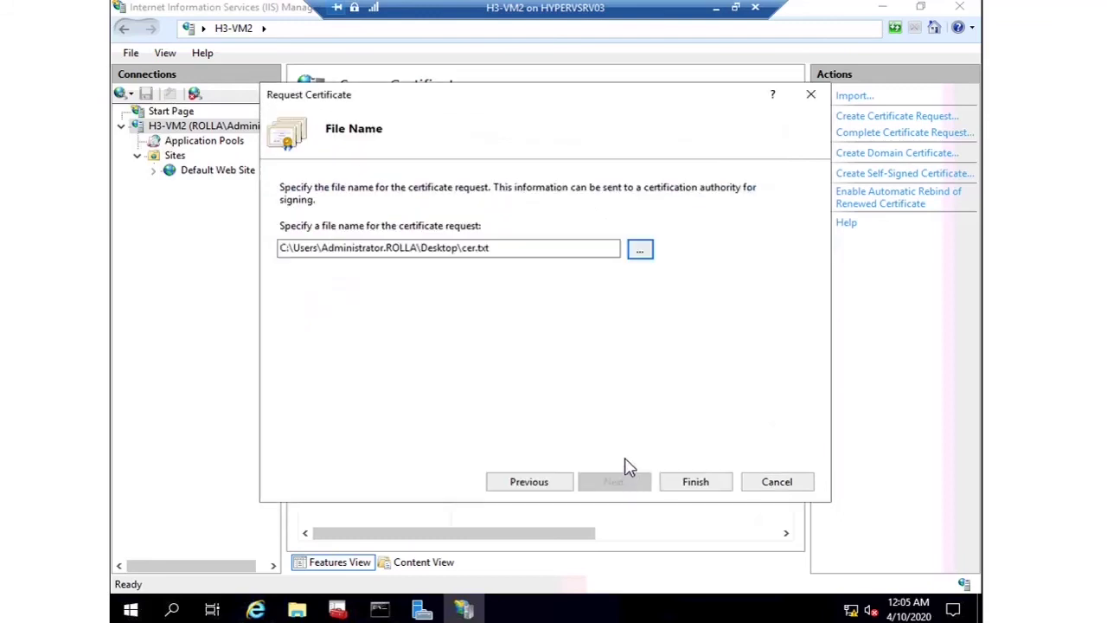
Finish the request file, then open cer on the Desktop and select its request text
left_click(695, 481)
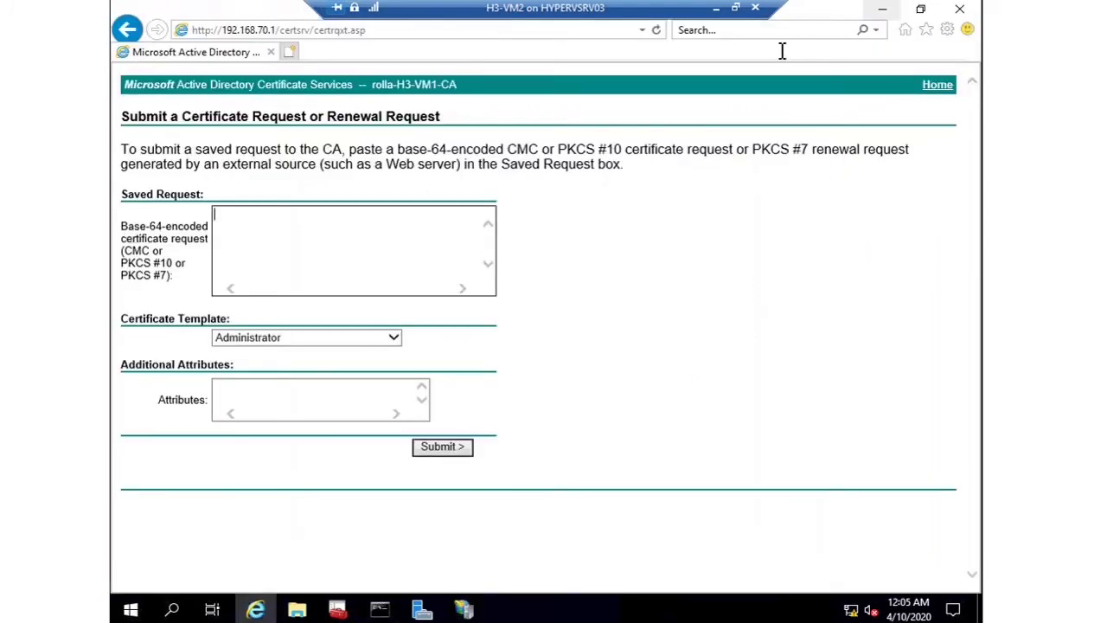
left_click(882, 7)
left_click(882, 8)
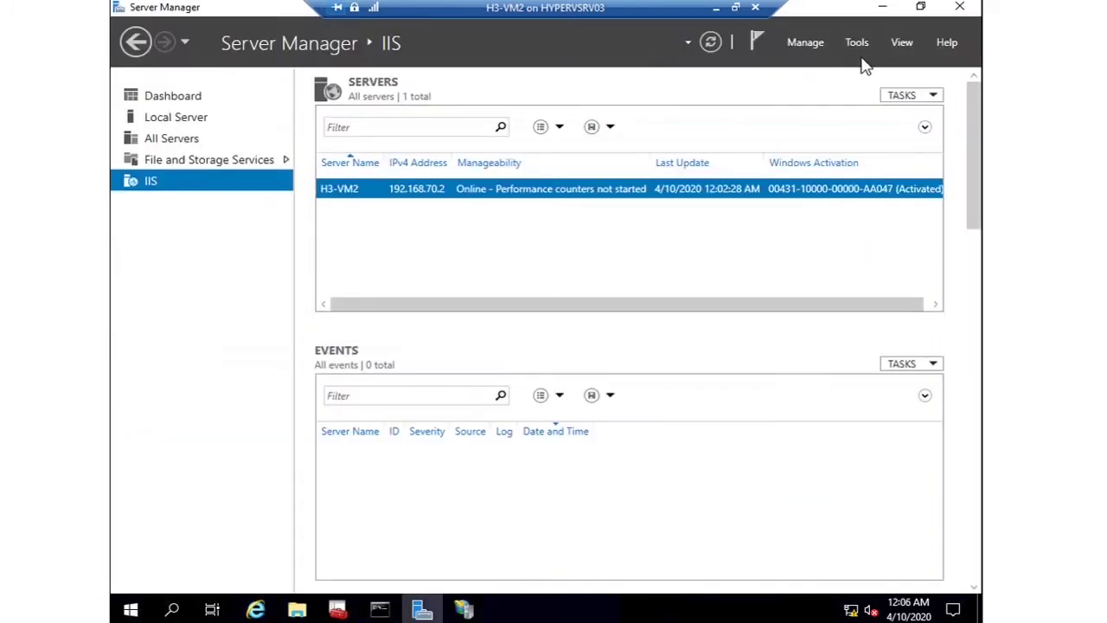
left_click(882, 8)
double_click(143, 105)
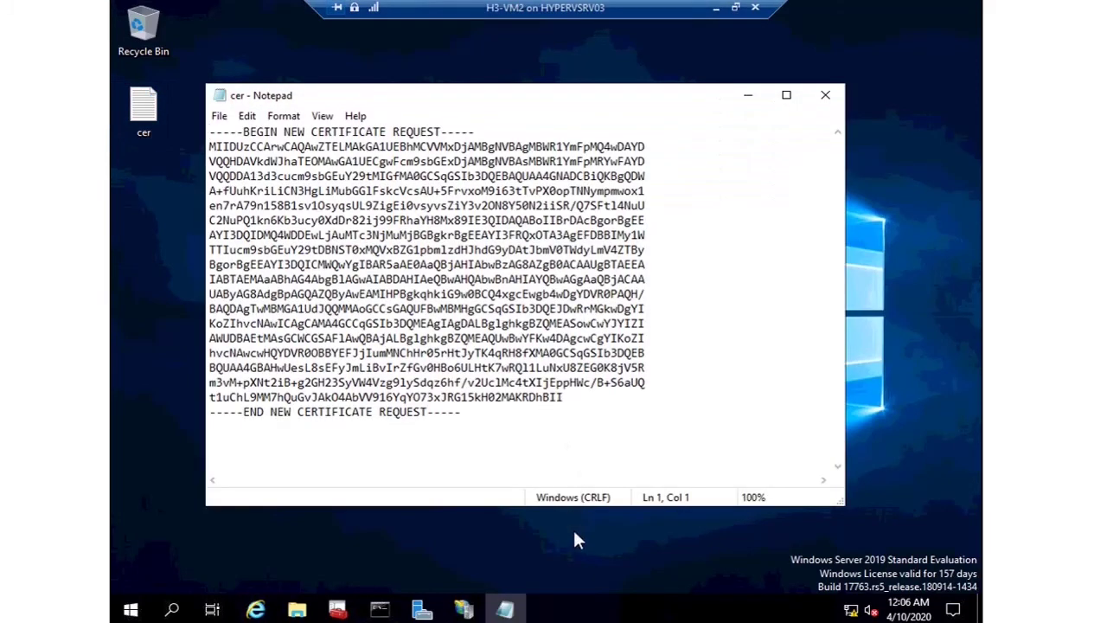
key("ctrl+a")
left_click(825, 94)
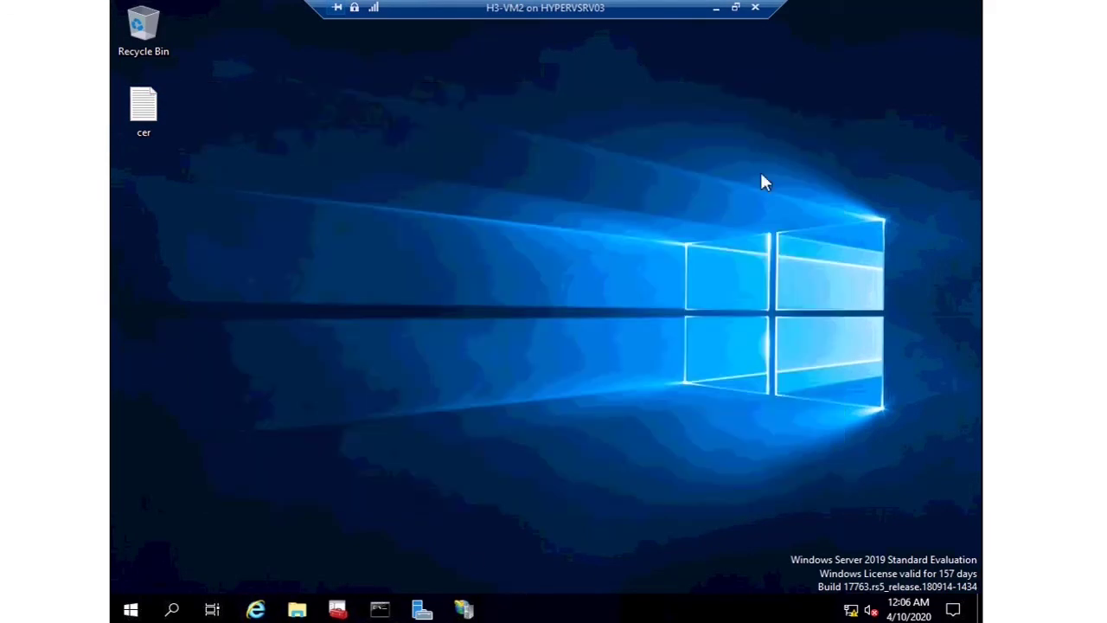
Paste the request into Saved Request, choose the Web Server template, and submit it
left_click(465, 609)
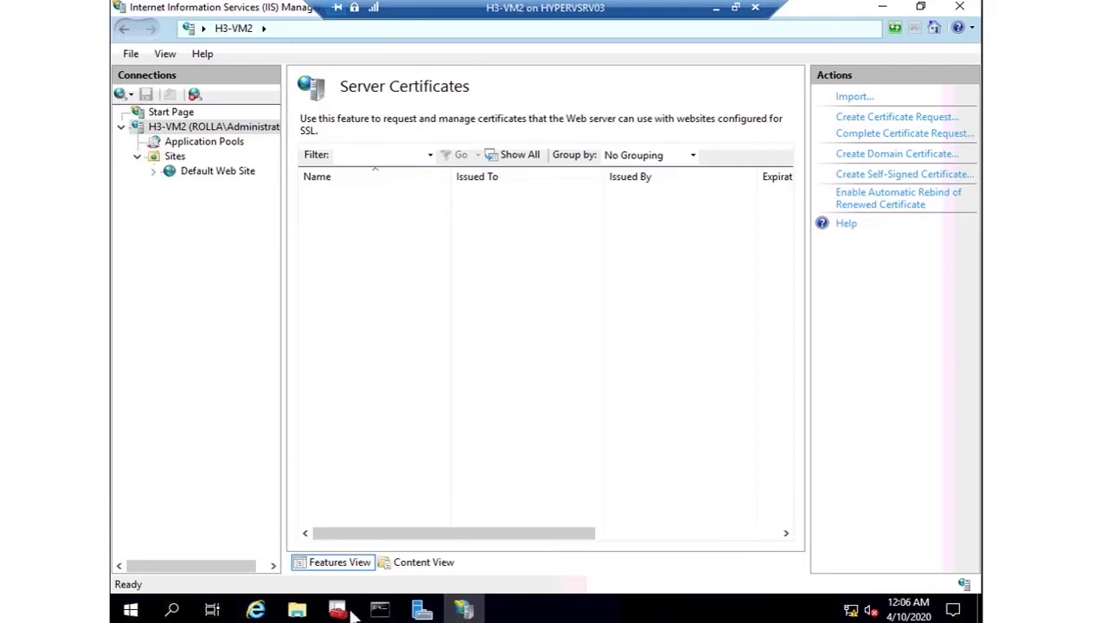
left_click(255, 609)
key("ctrl+v")
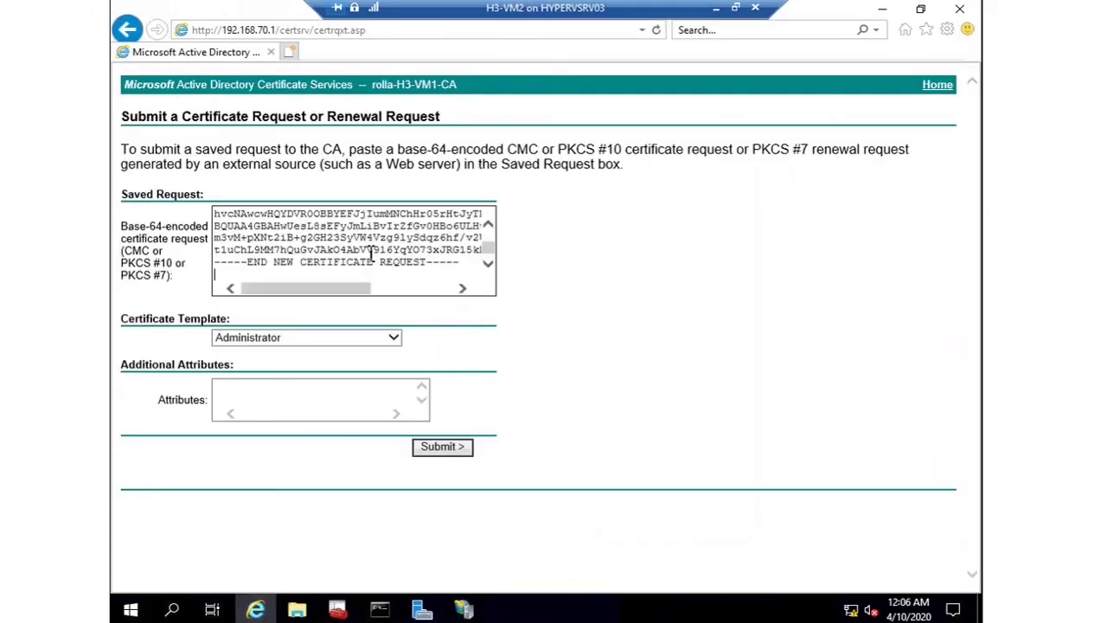
left_click(328, 342)
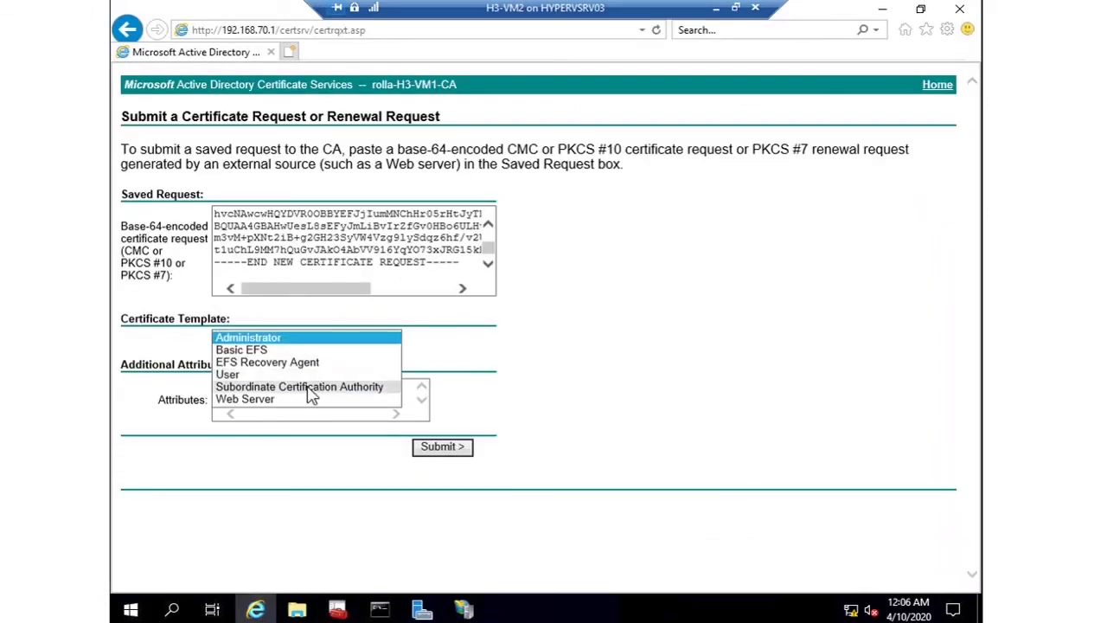
left_click(305, 400)
left_click(449, 447)
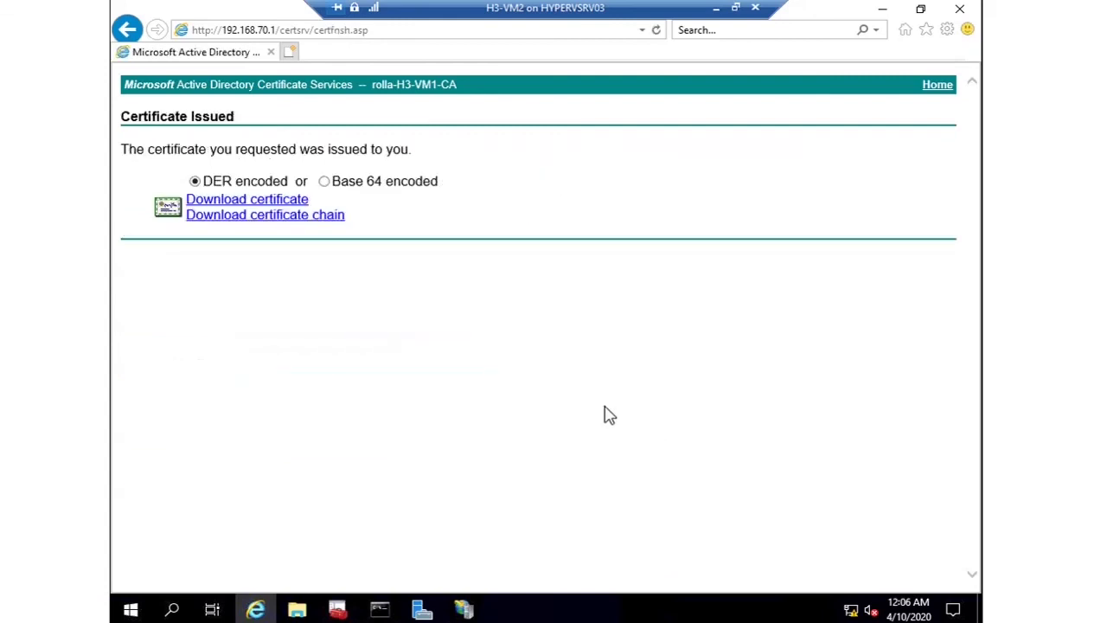
Download the issued certificate, save it as certnew.cer, and open it
left_click(286, 201)
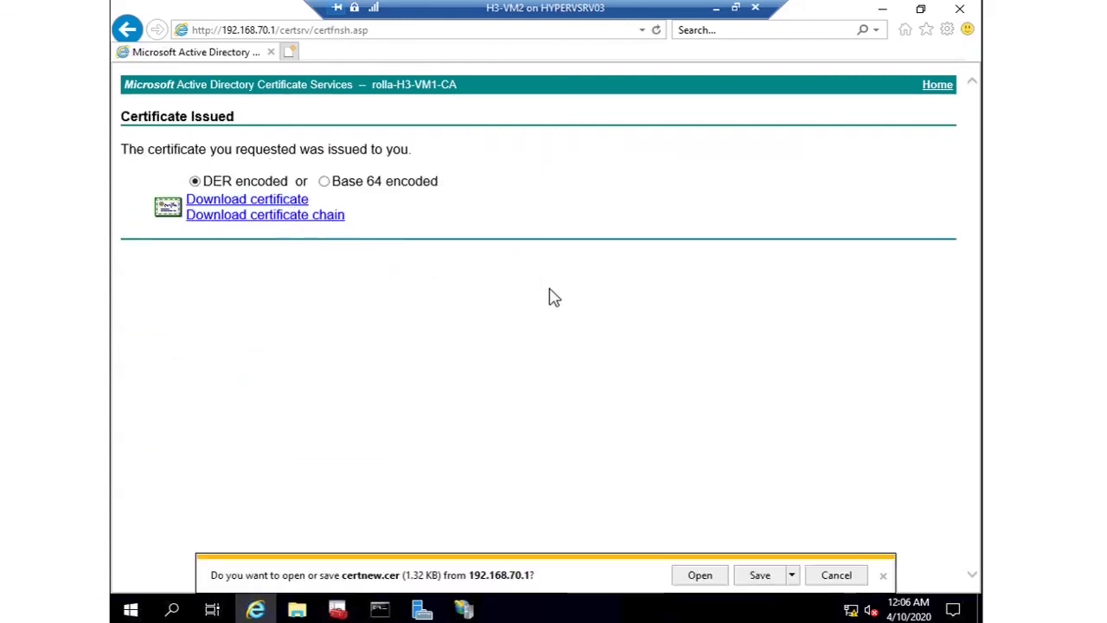
left_click(752, 577)
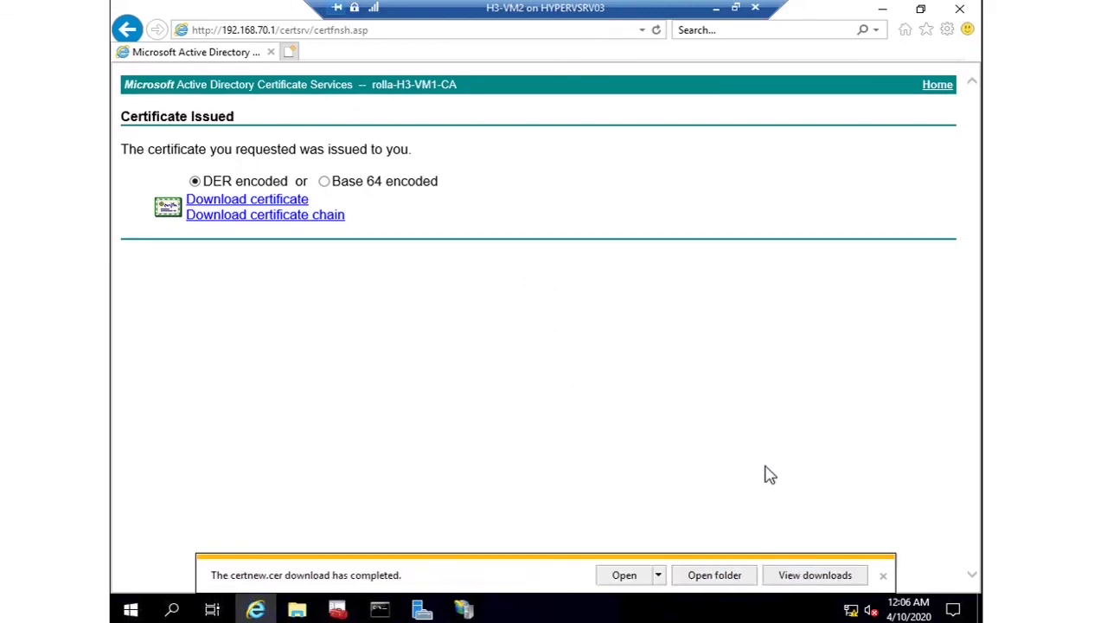
left_click(628, 579)
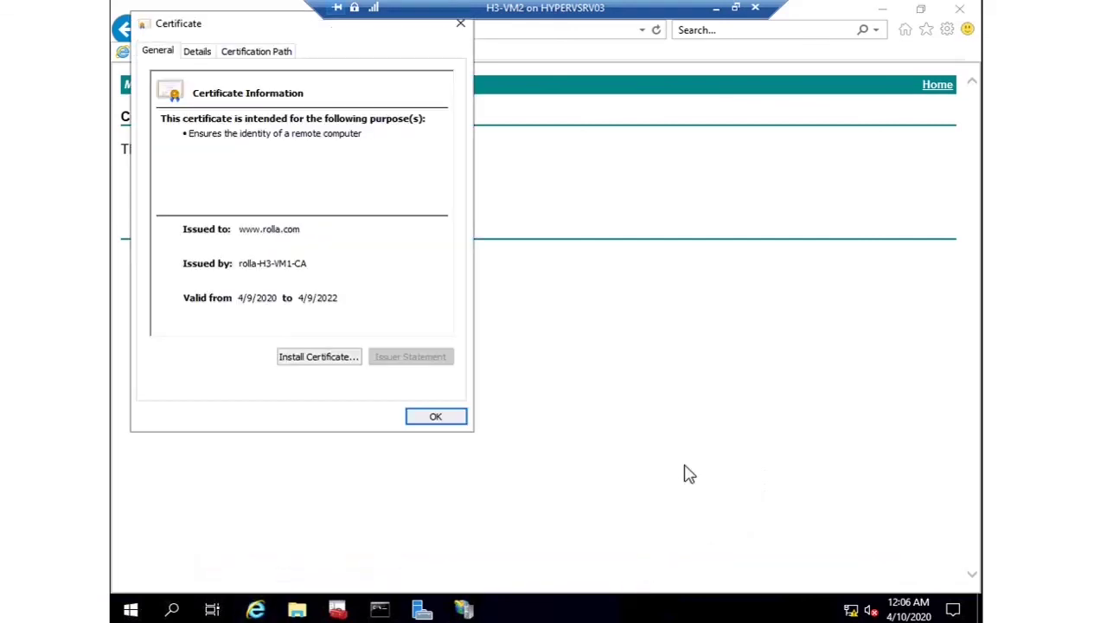
Install the certificate into the Local Machine store with automatic store selection
left_click(317, 358)
left_click(230, 281)
left_click(459, 423)
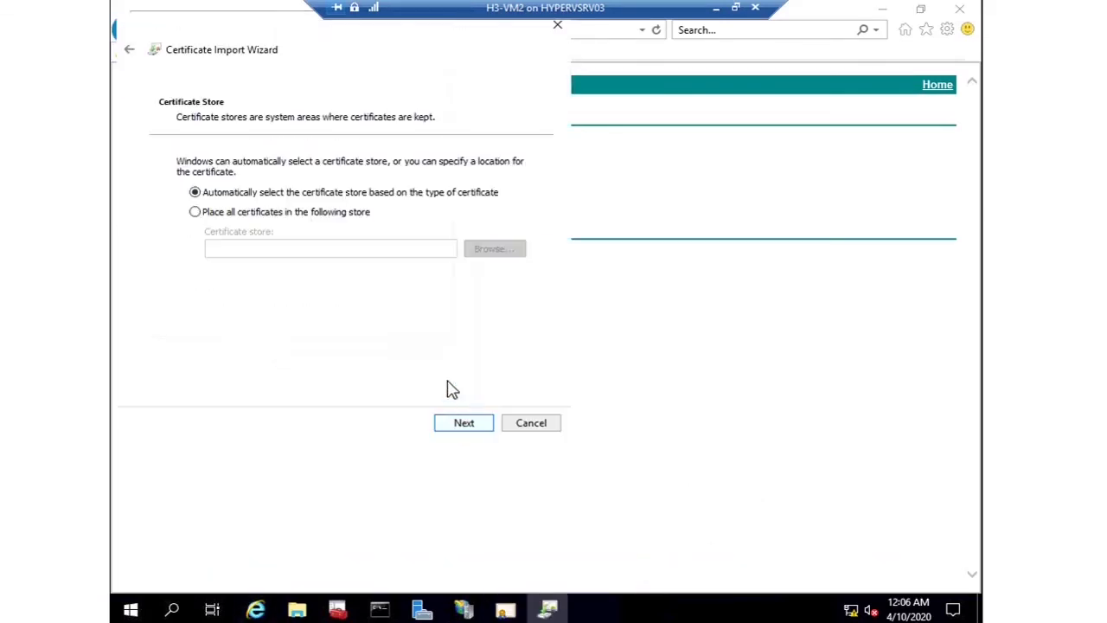
left_click(477, 425)
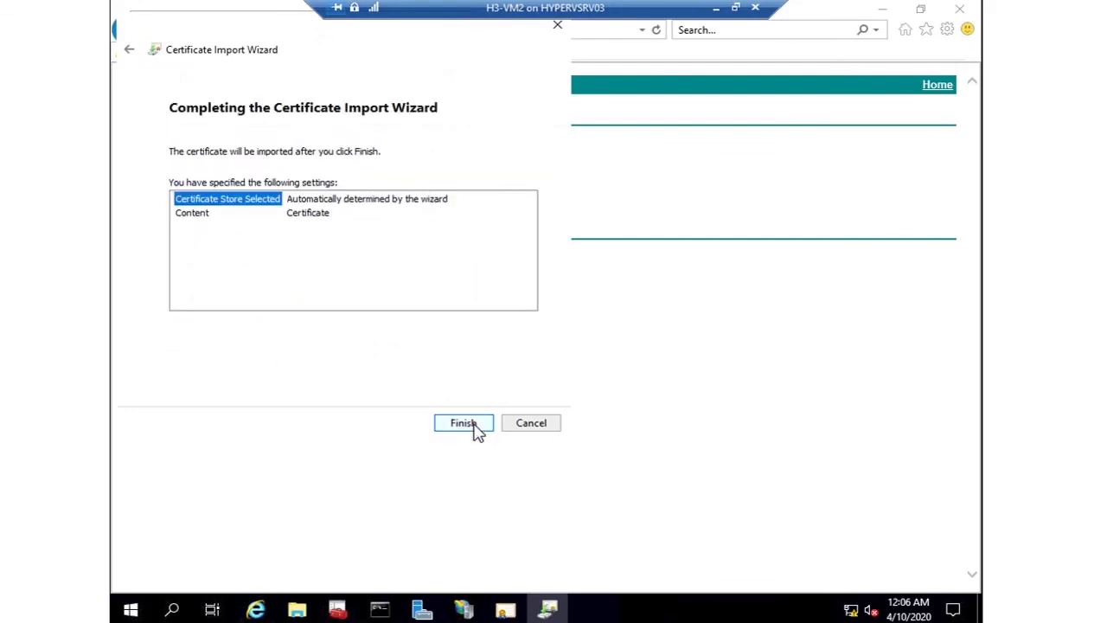
left_click(313, 226)
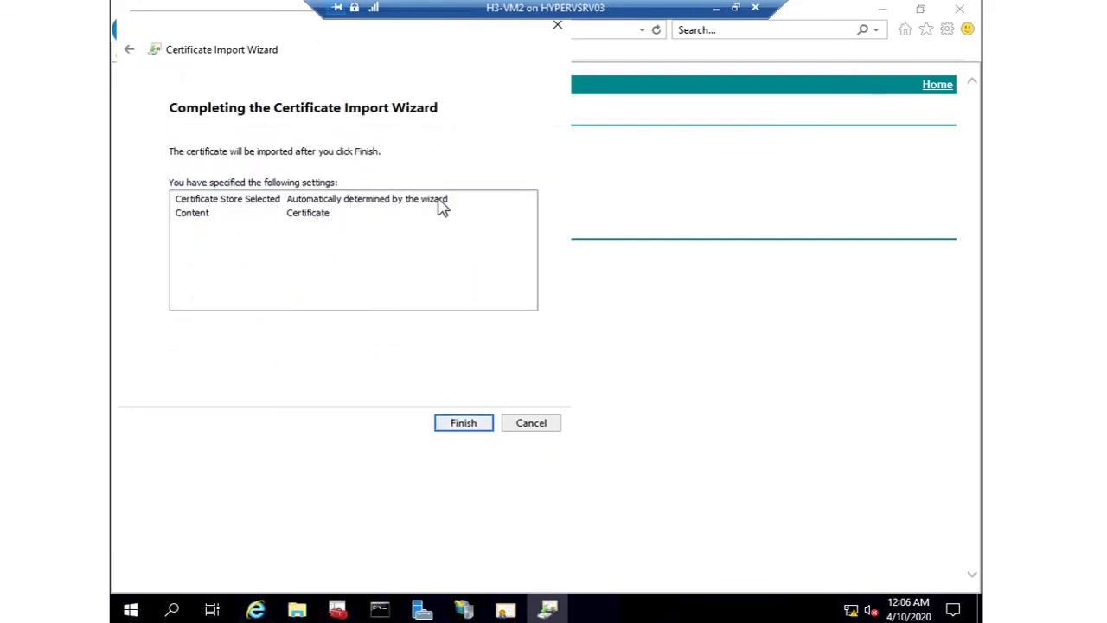
left_click(464, 422)
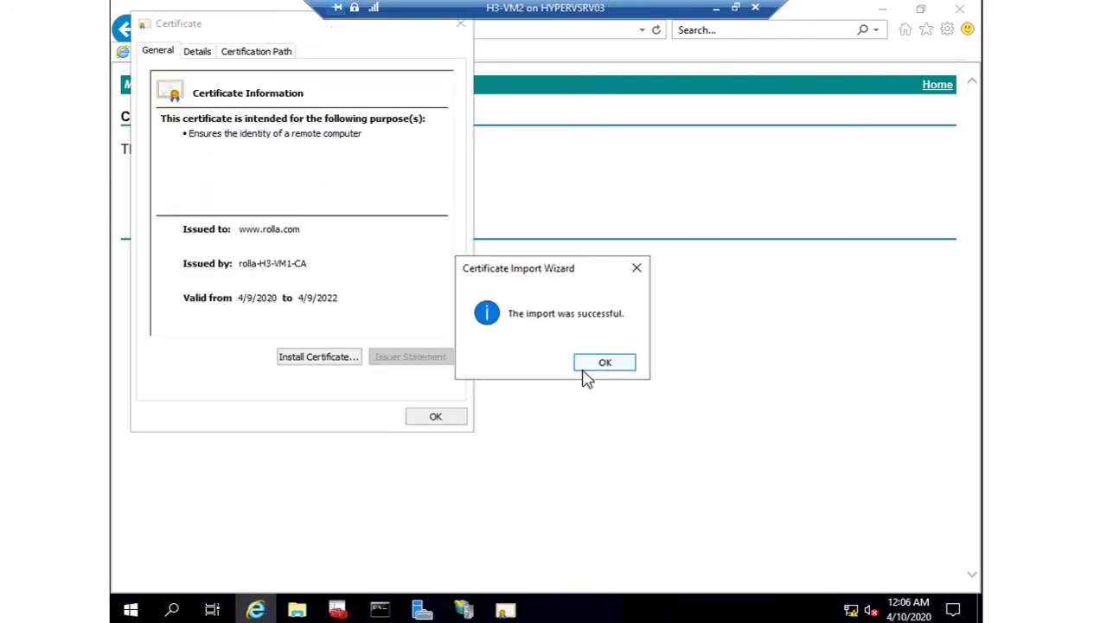
left_click(593, 363)
left_click(464, 418)
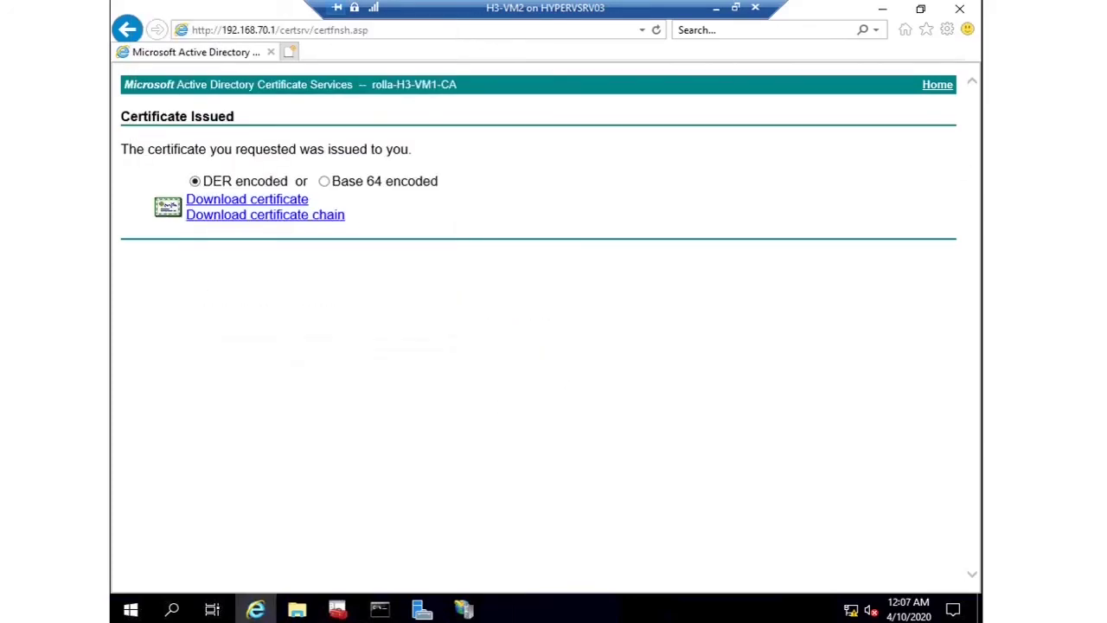
In Default Web Site's bindings, begin adding a new binding of type https
left_click(959, 9)
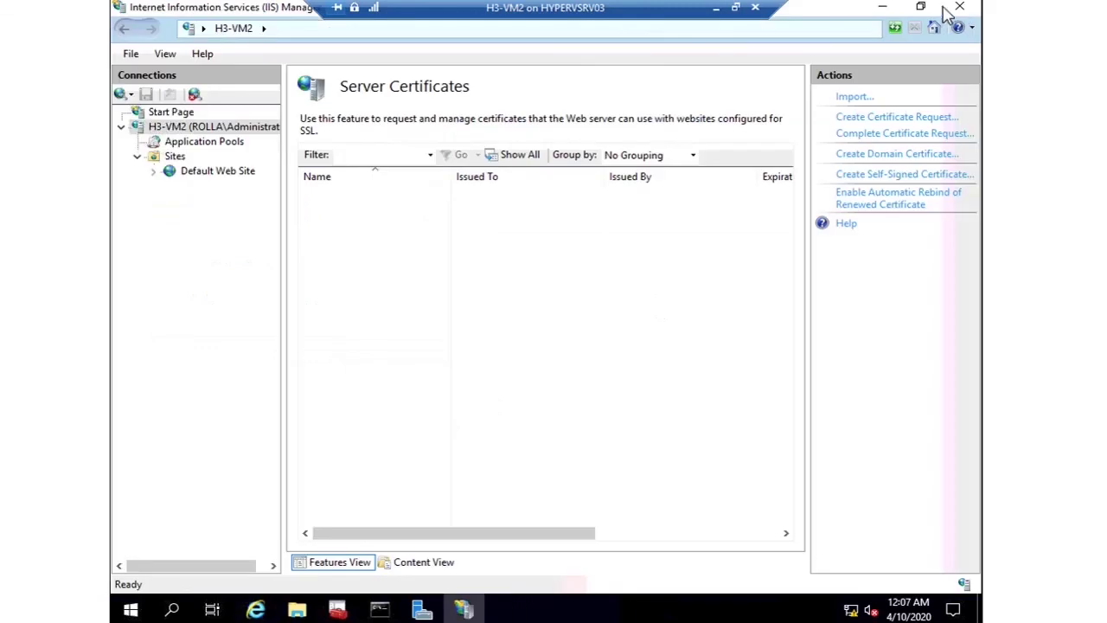
left_click(195, 170)
left_click(852, 151)
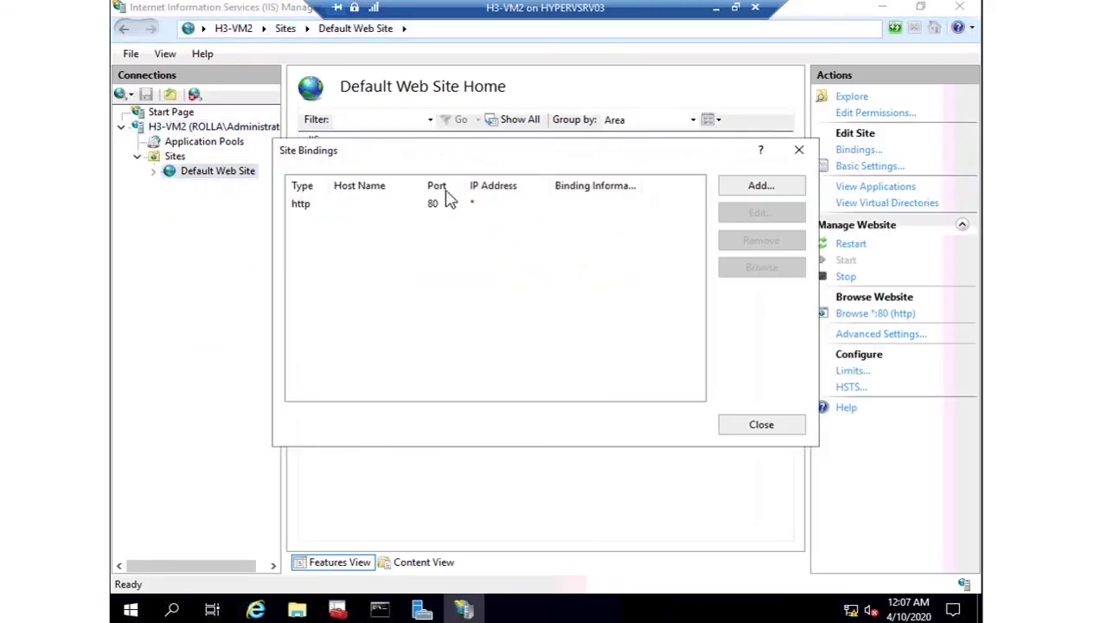
left_click(301, 204)
left_click(761, 191)
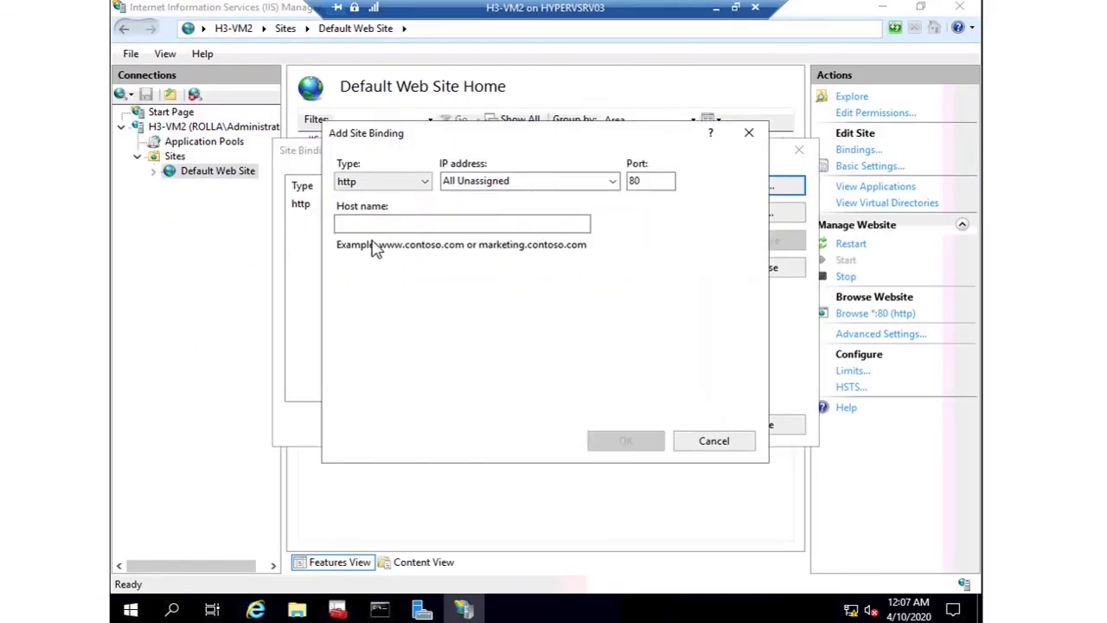
left_click(381, 181)
left_click(377, 212)
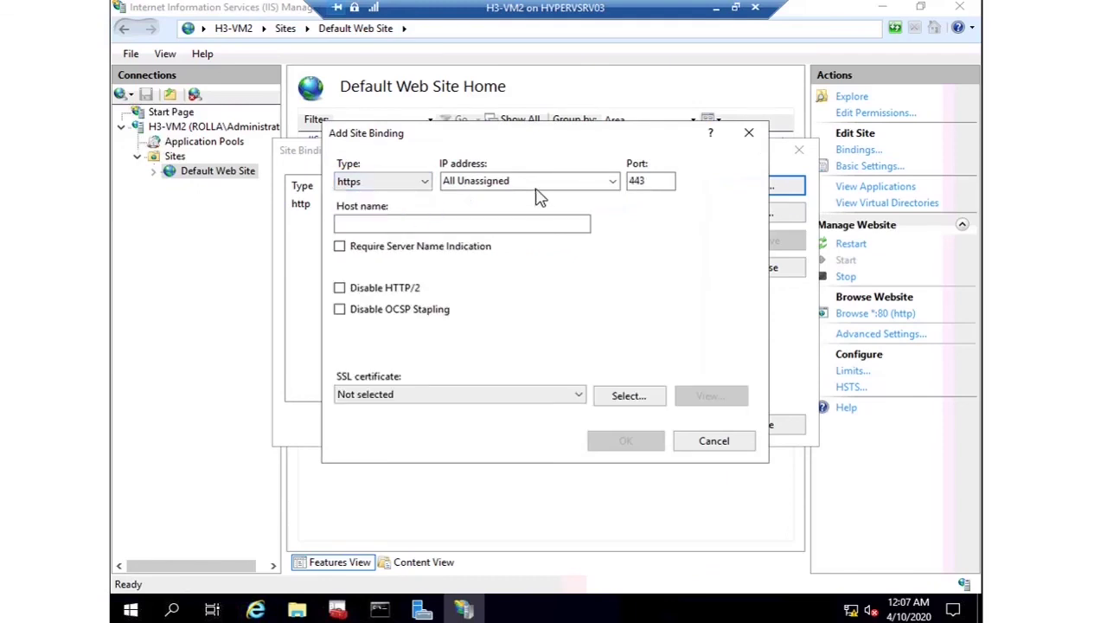
left_click(536, 183)
left_click(613, 181)
left_click(564, 209)
left_click(541, 223)
type("www.rolla")
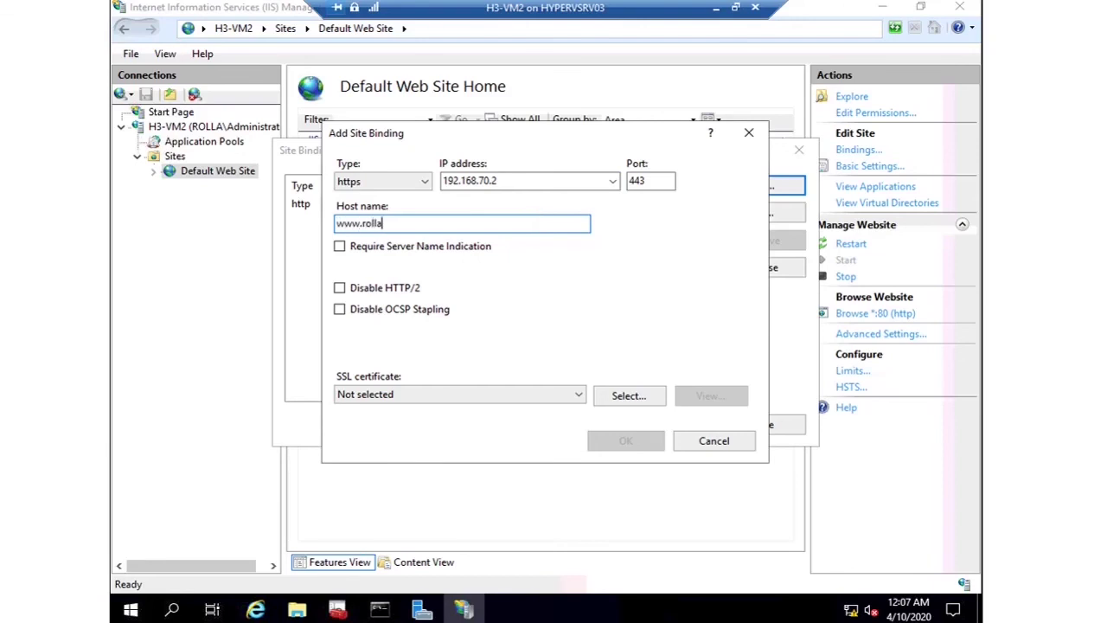
type(".com")
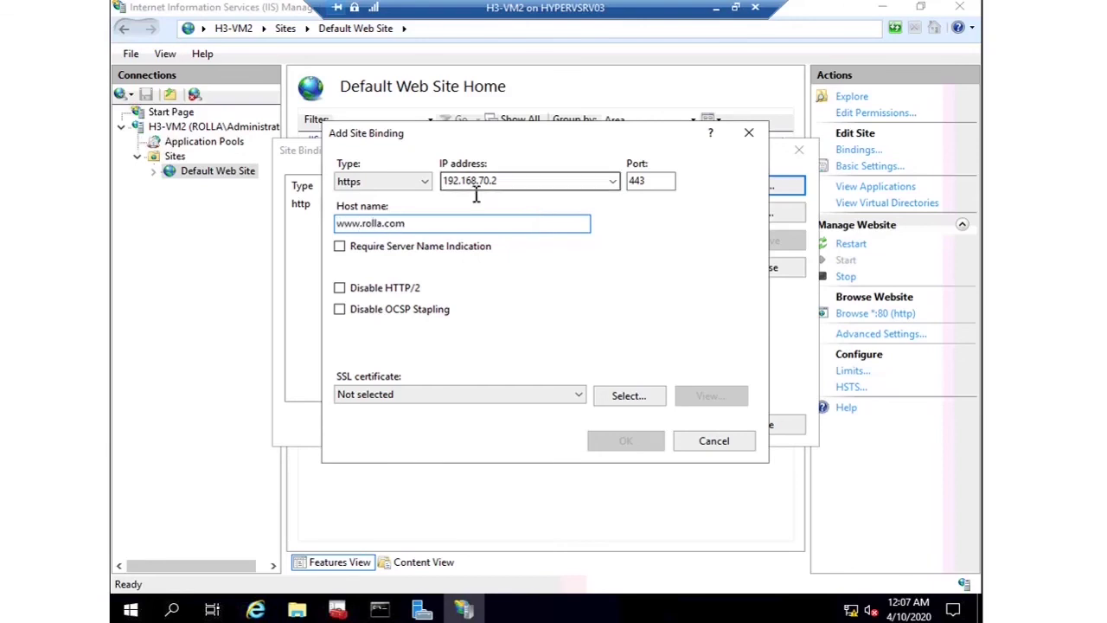
left_click(488, 394)
left_click(459, 423)
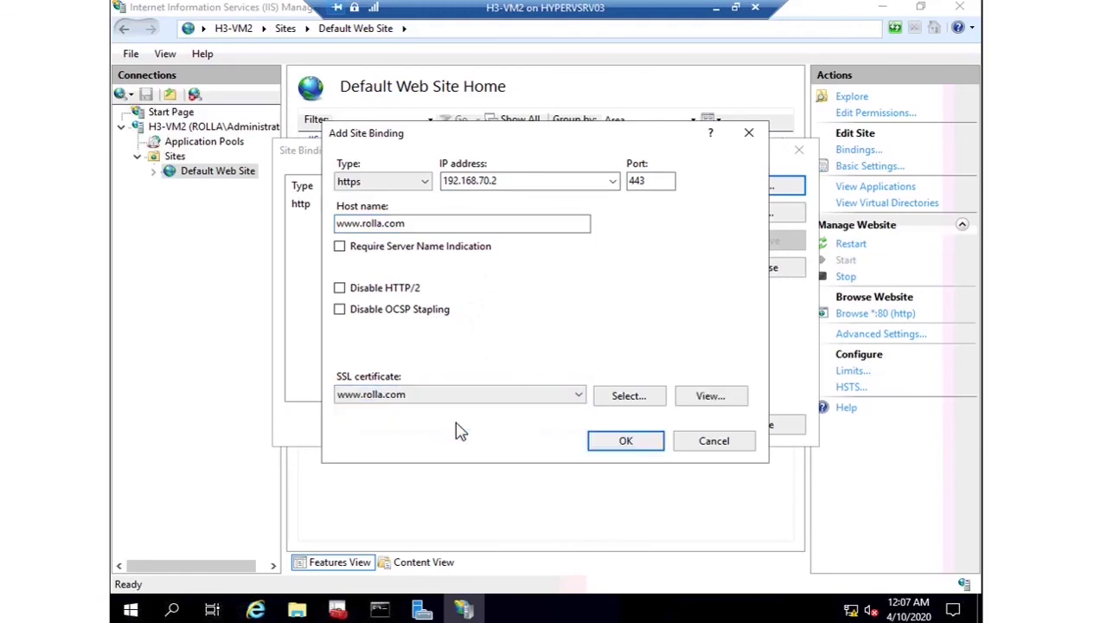
left_click(596, 445)
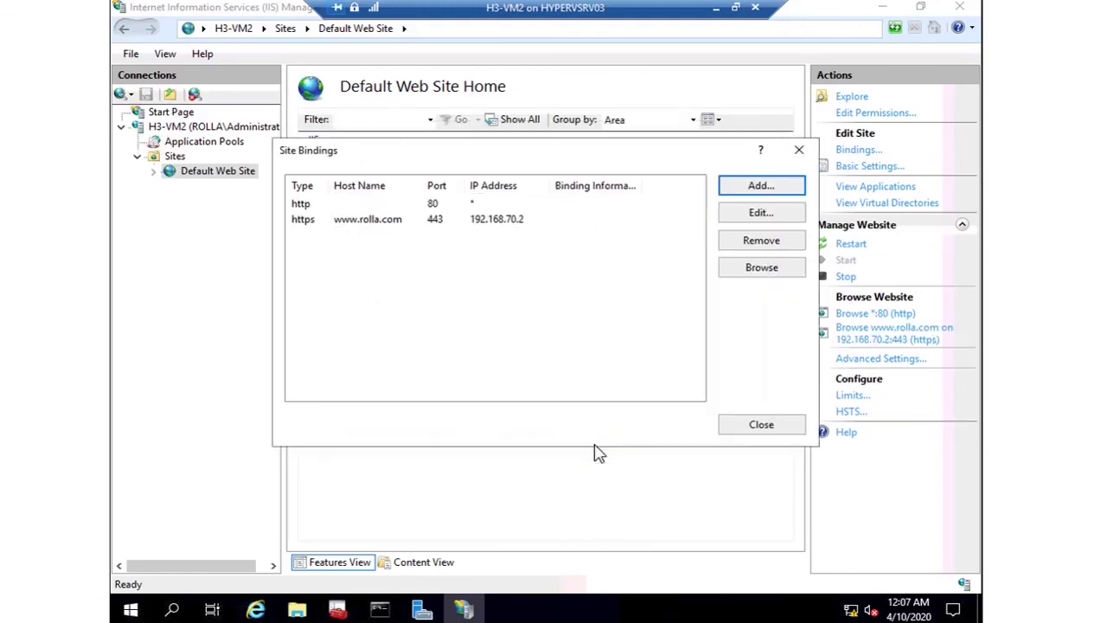
left_click(740, 430)
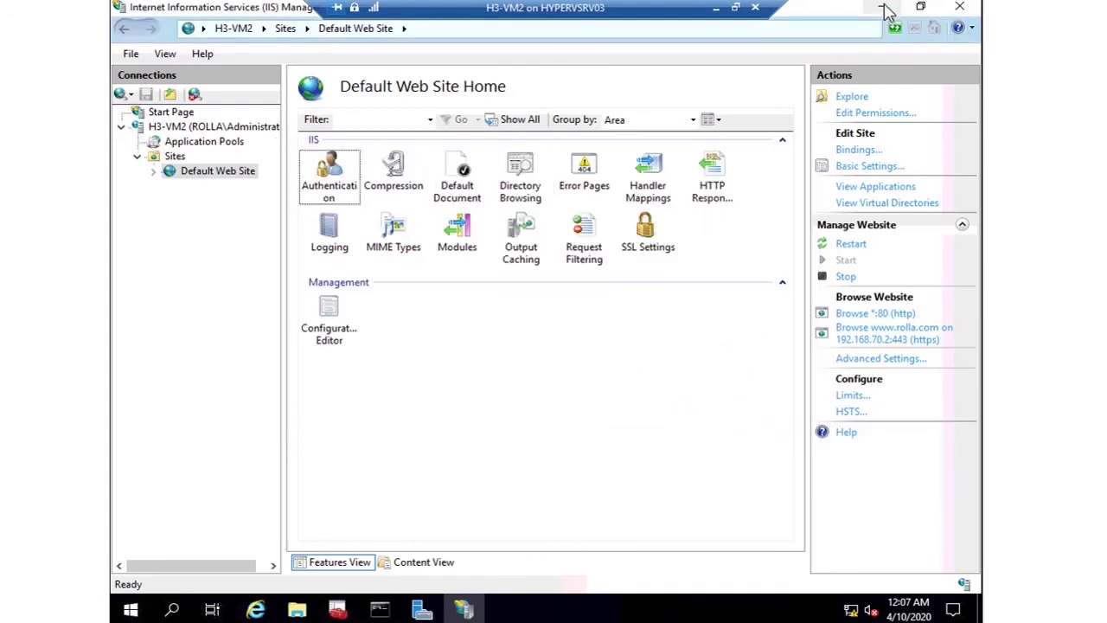
left_click(852, 244)
left_click(255, 610)
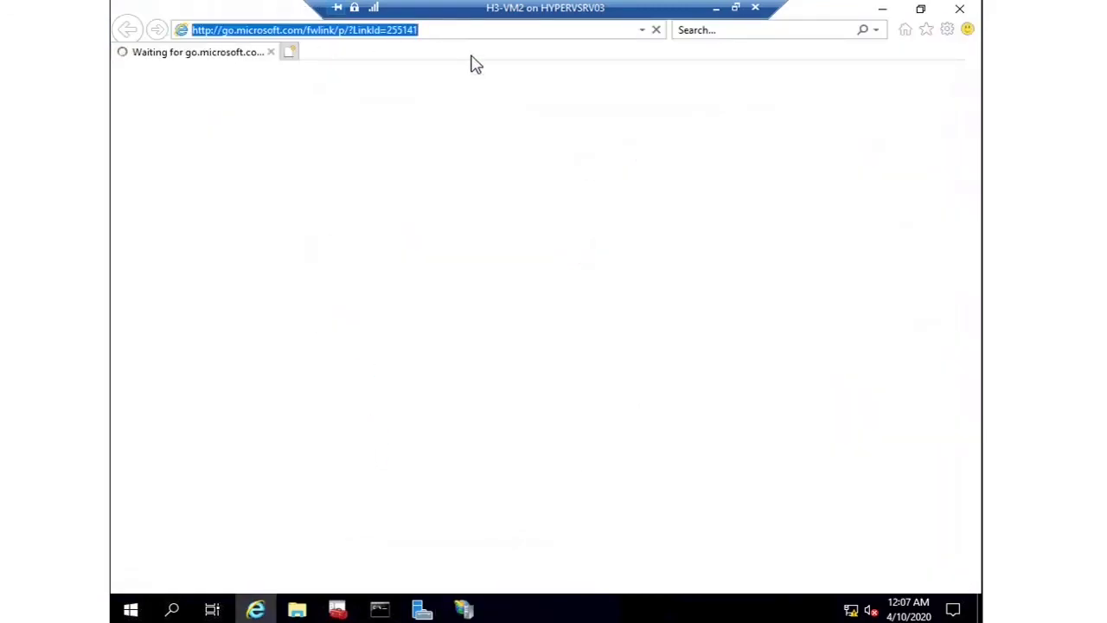
type("https")
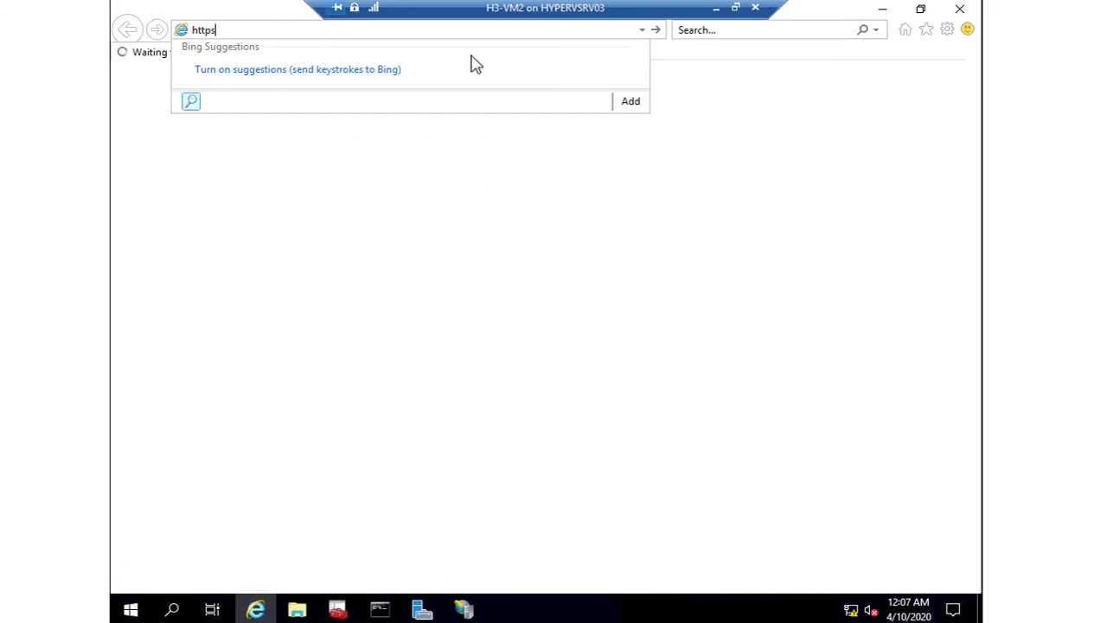
type("://")
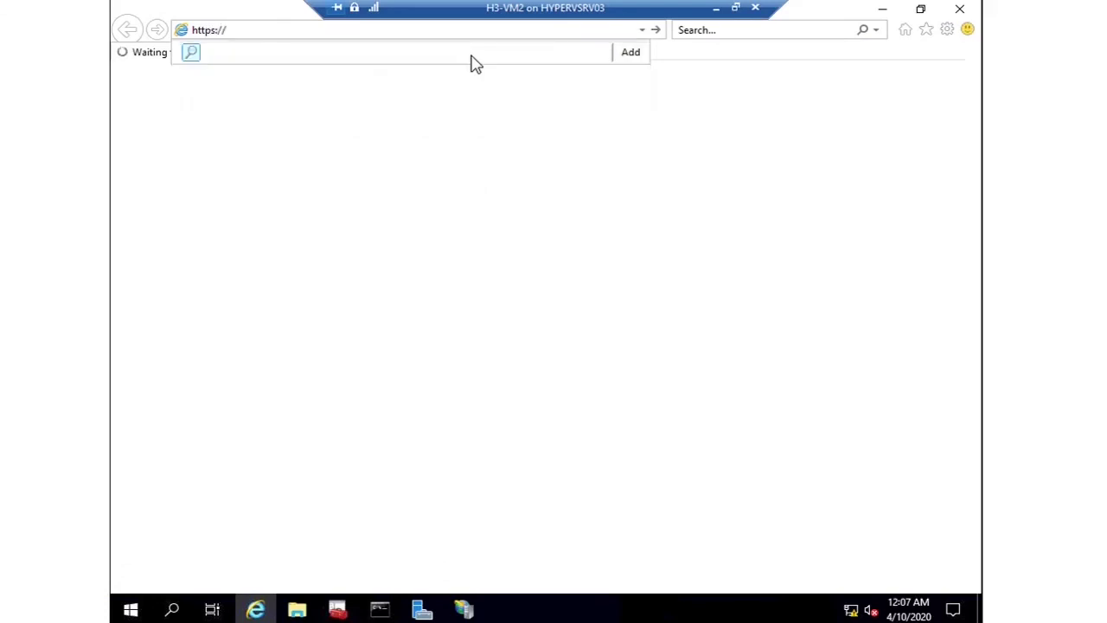
type("www.rolla.com")
key("Return")
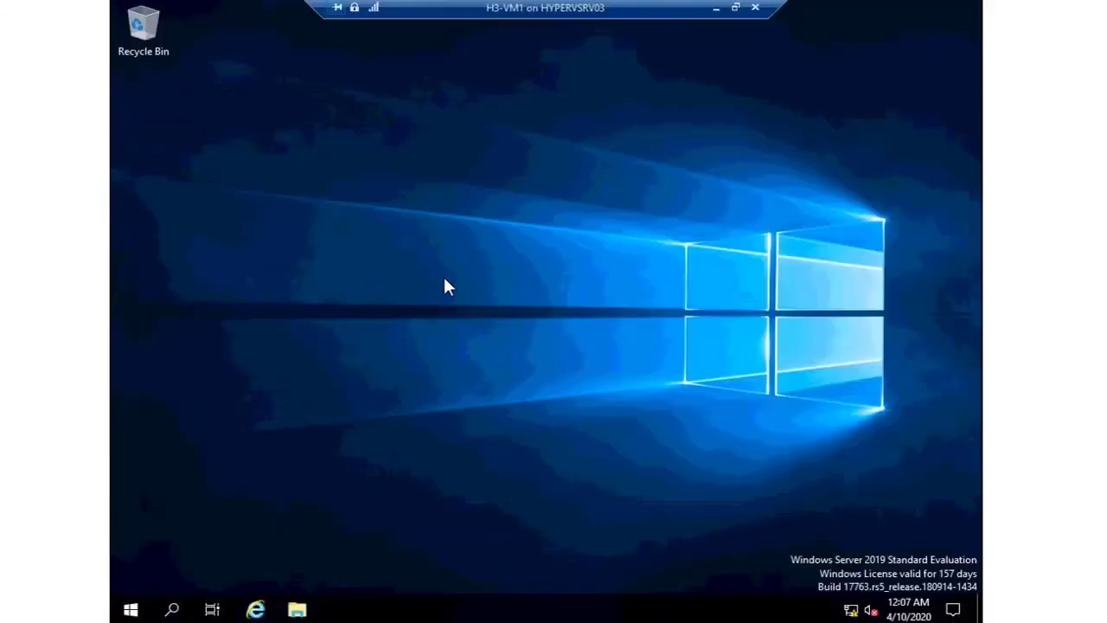
left_click(255, 610)
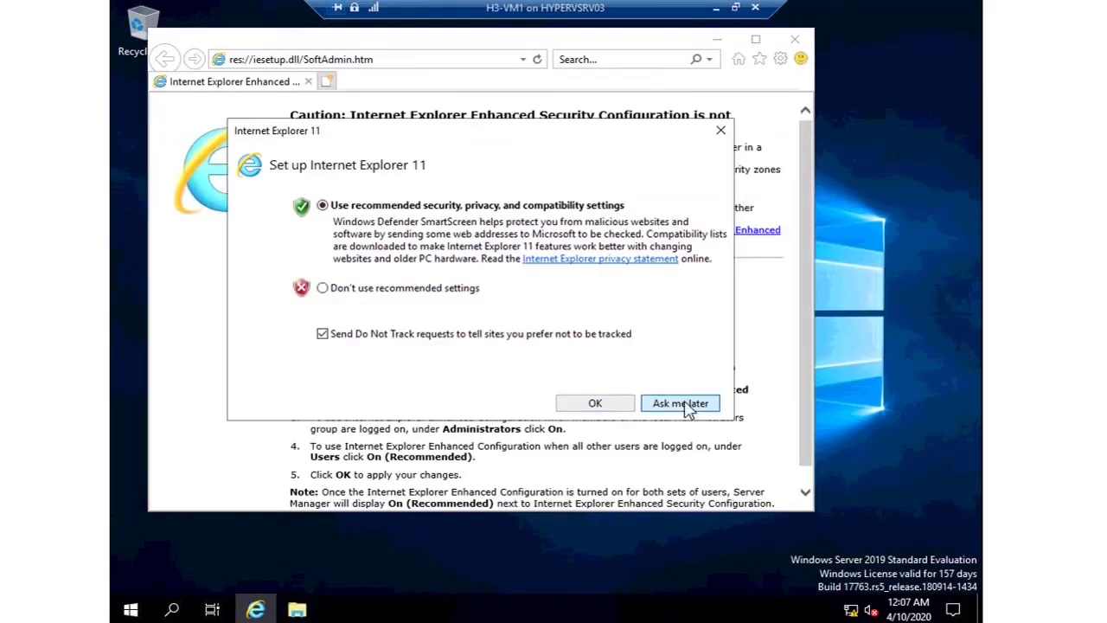
left_click(682, 403)
left_click(484, 58)
type("https:")
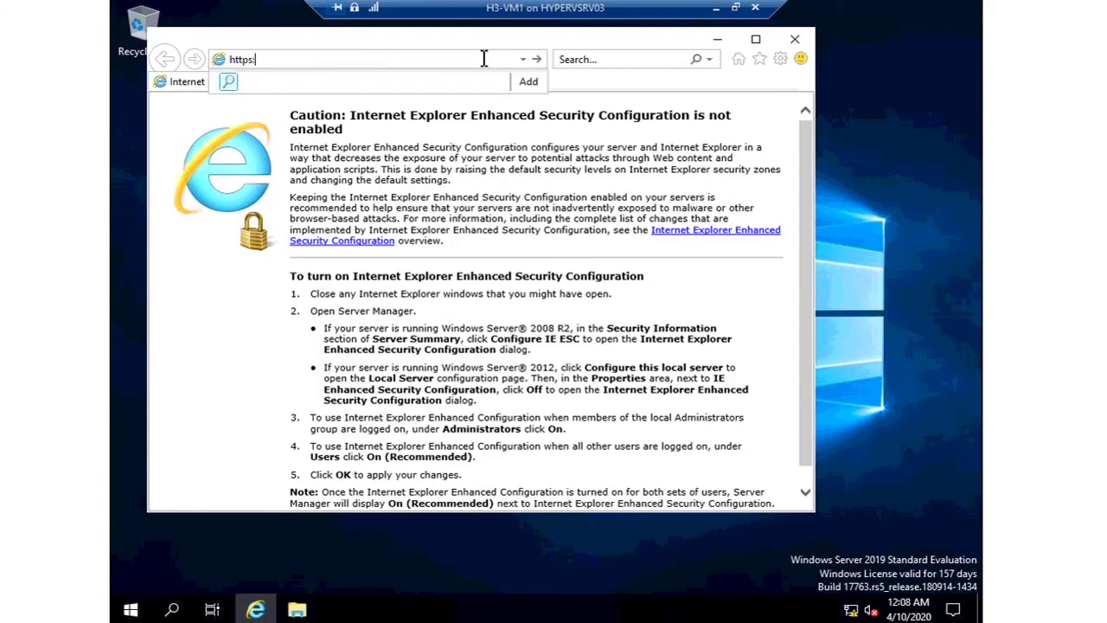
type("//www.rolla.com")
key("Return")
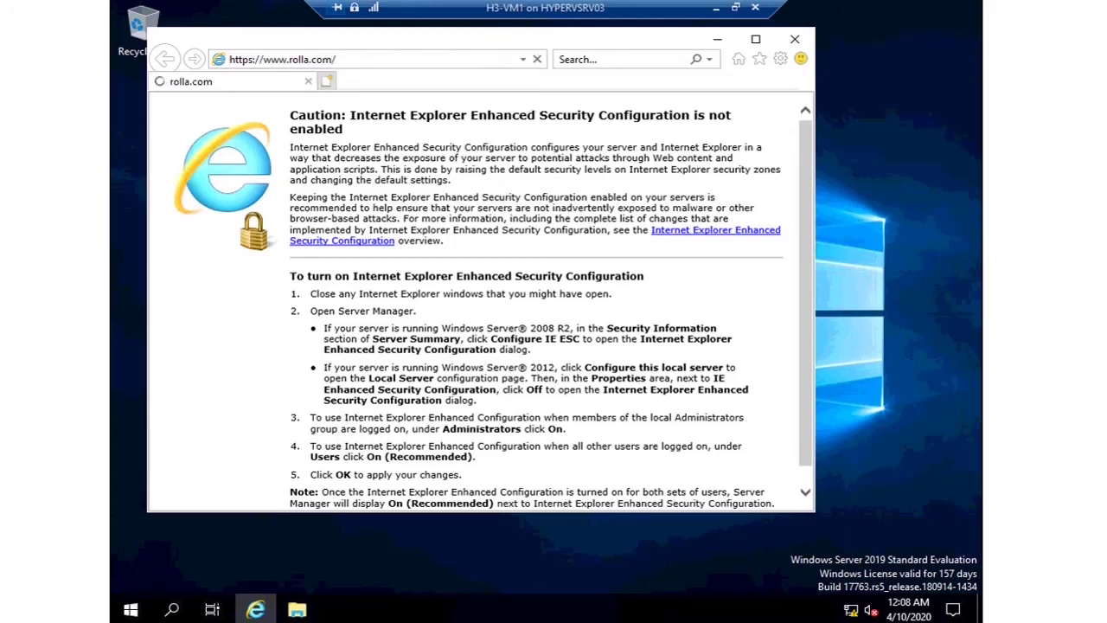